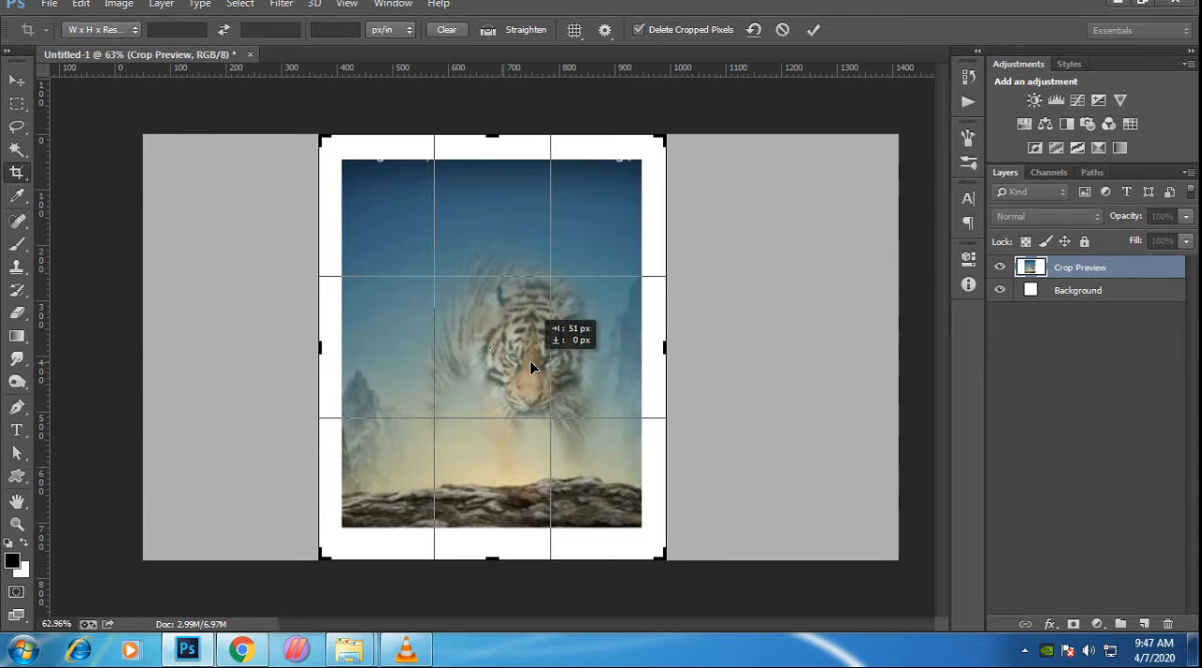
- Crop the Untitled-1 canvas tightly around the tiger picture, to about 540 by 665 px
left_click_drag(665, 561, 657, 544)
left_click_drag(337, 165, 346, 161)
key("Return")
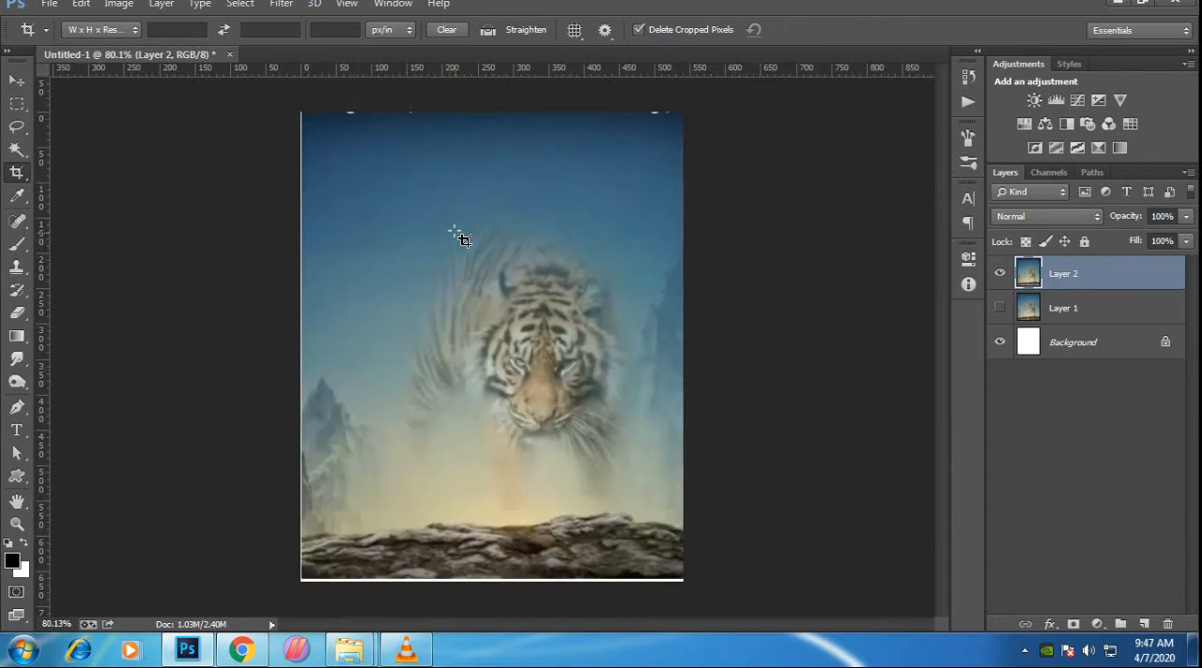
- Nudge the tiger layer and scale it to about 100.7% so it covers the white strips along the canvas edges
key("v")
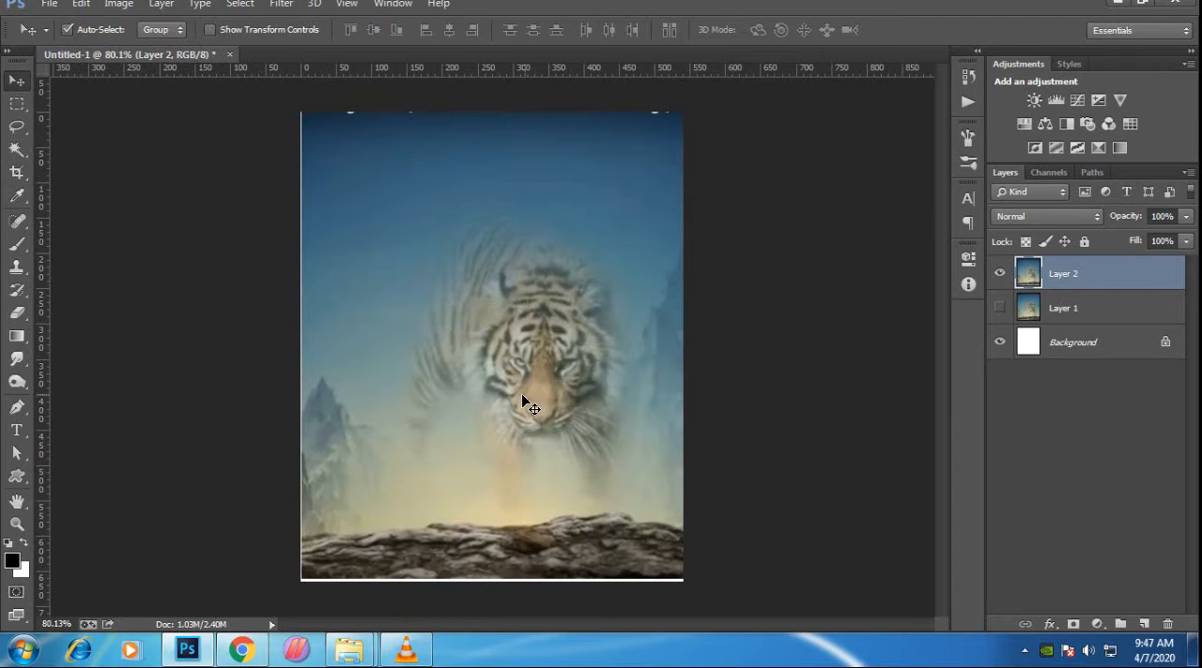
left_click_drag(521, 394, 522, 392)
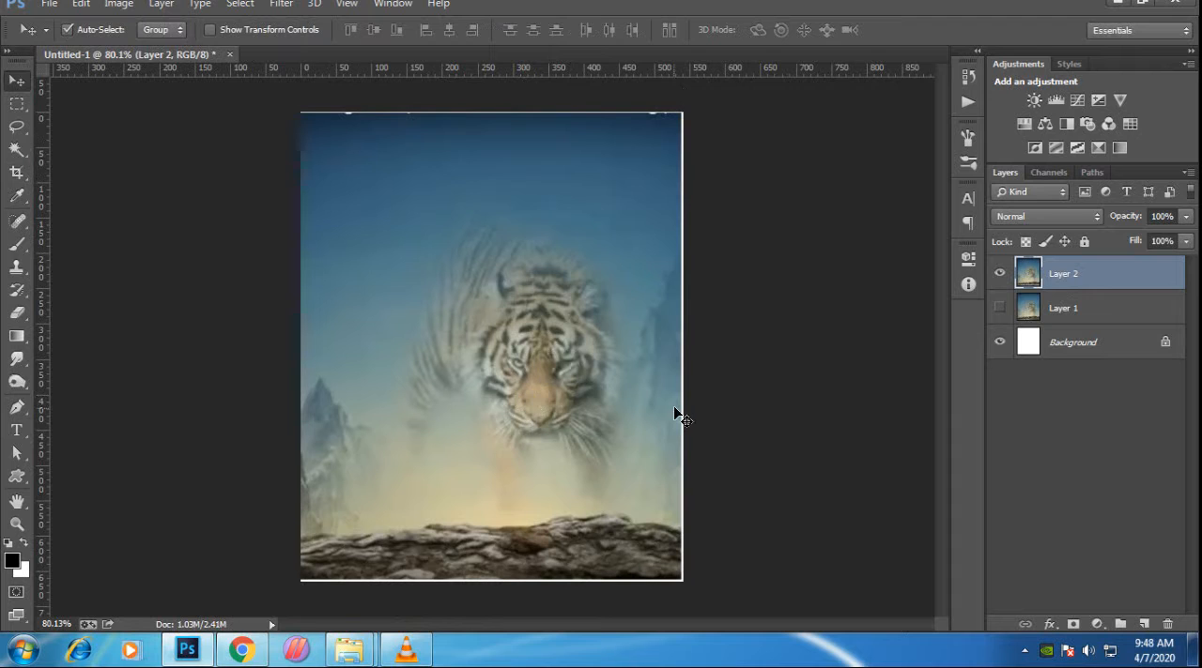
key("ctrl+t")
left_click_drag(690, 583, 692, 585)
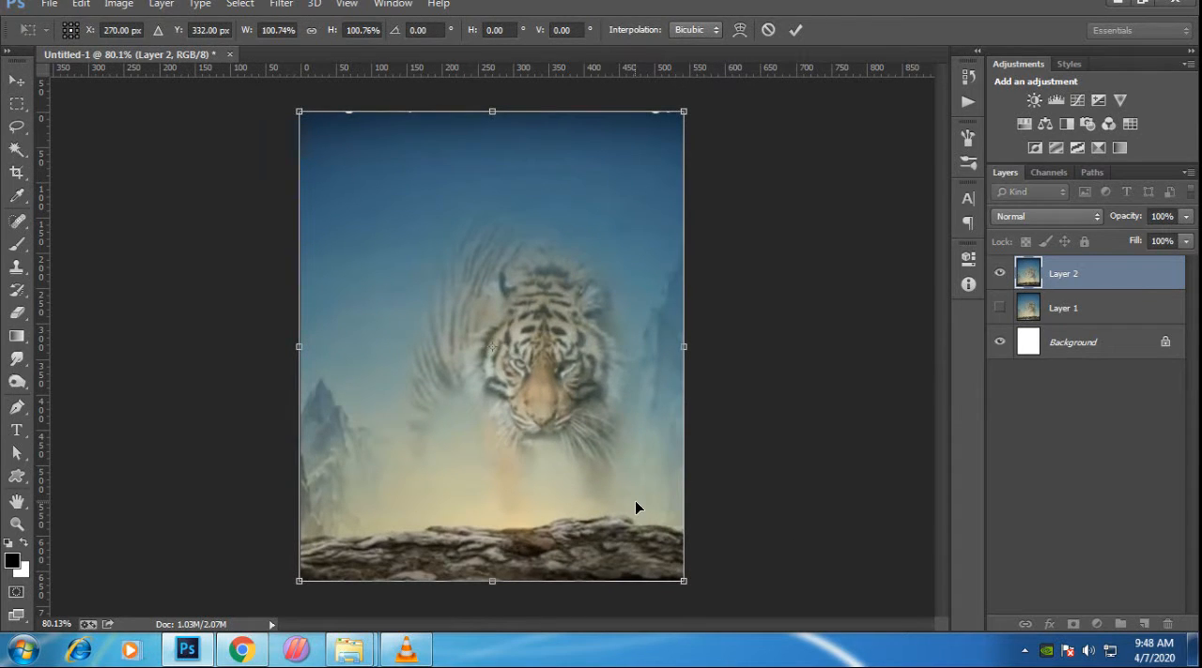
key("Return")
- Select the white speck on the sky's upper edge near the left corner and fill it to match the sky
scroll(327, 109, "up", 19)
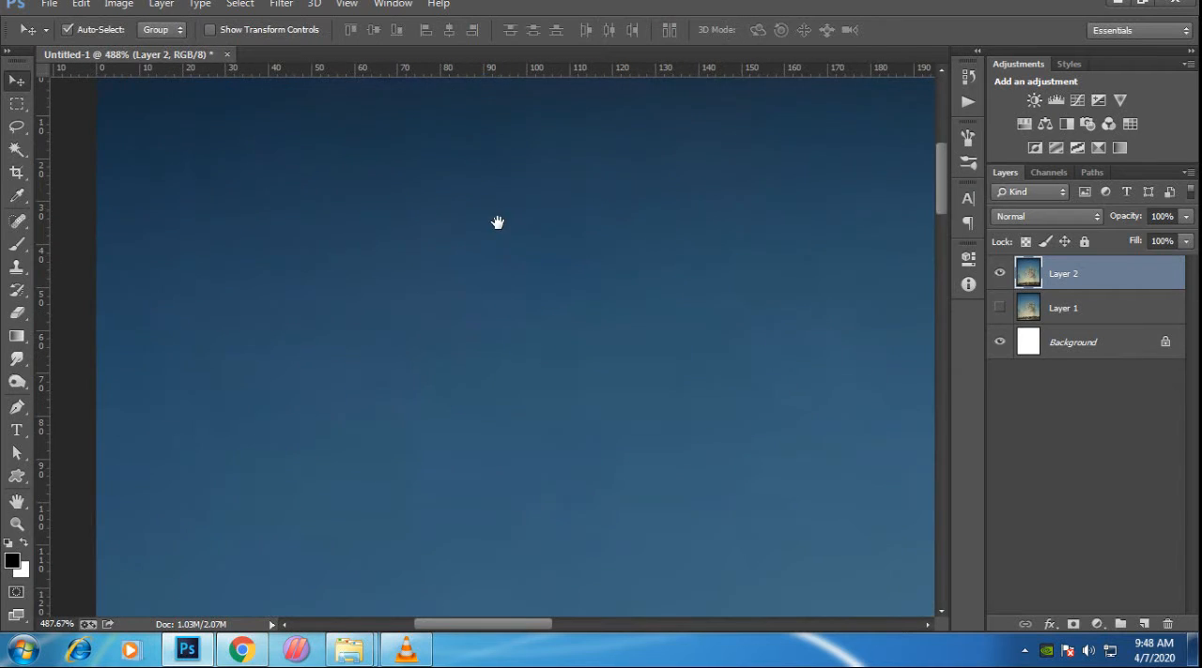
left_click_drag(496, 222, 485, 440)
left_click(17, 104)
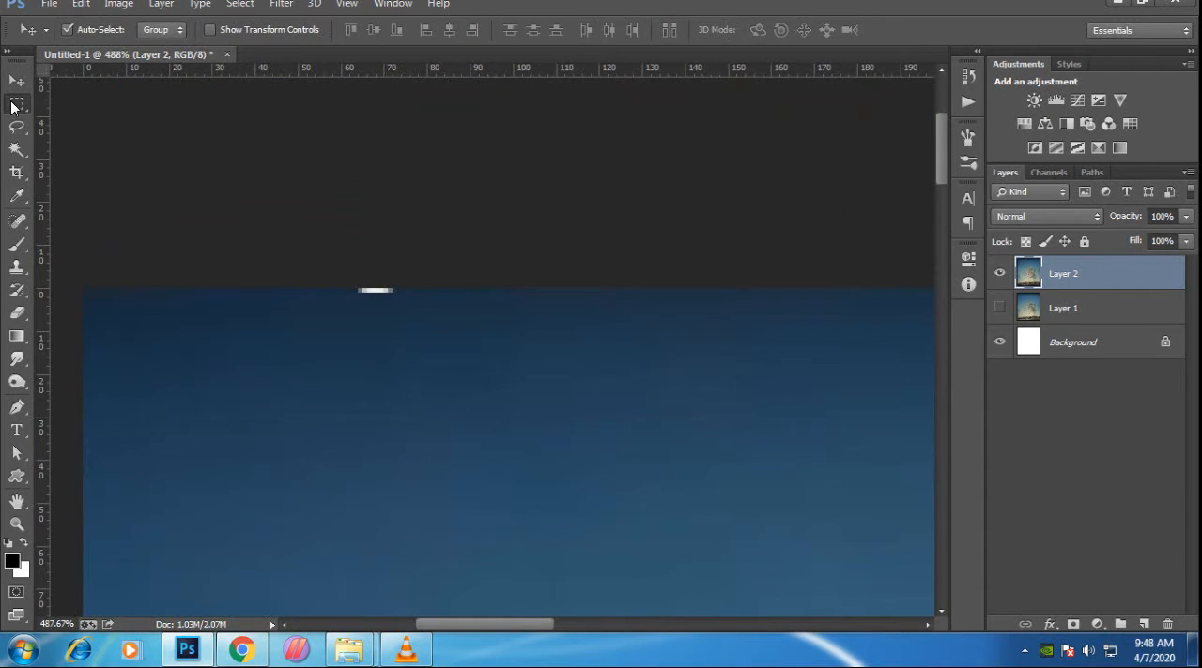
left_click_drag(457, 318, 324, 277)
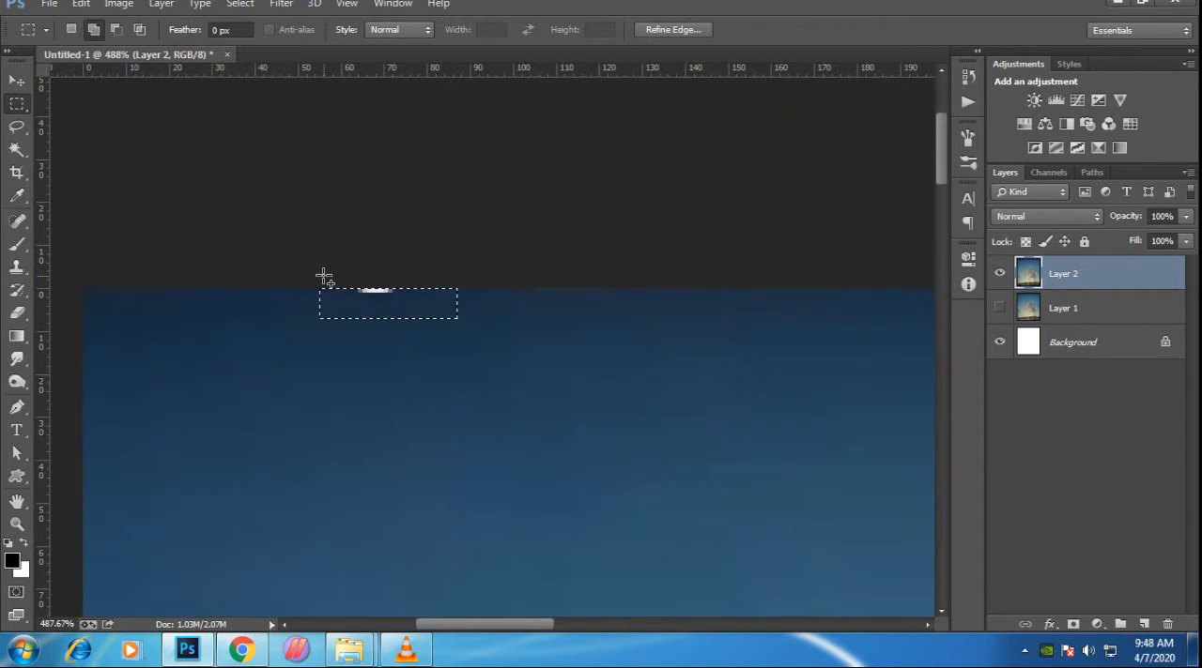
key("shift+BackSpace")
key("Return")
scroll(442, 376, "down", 20)
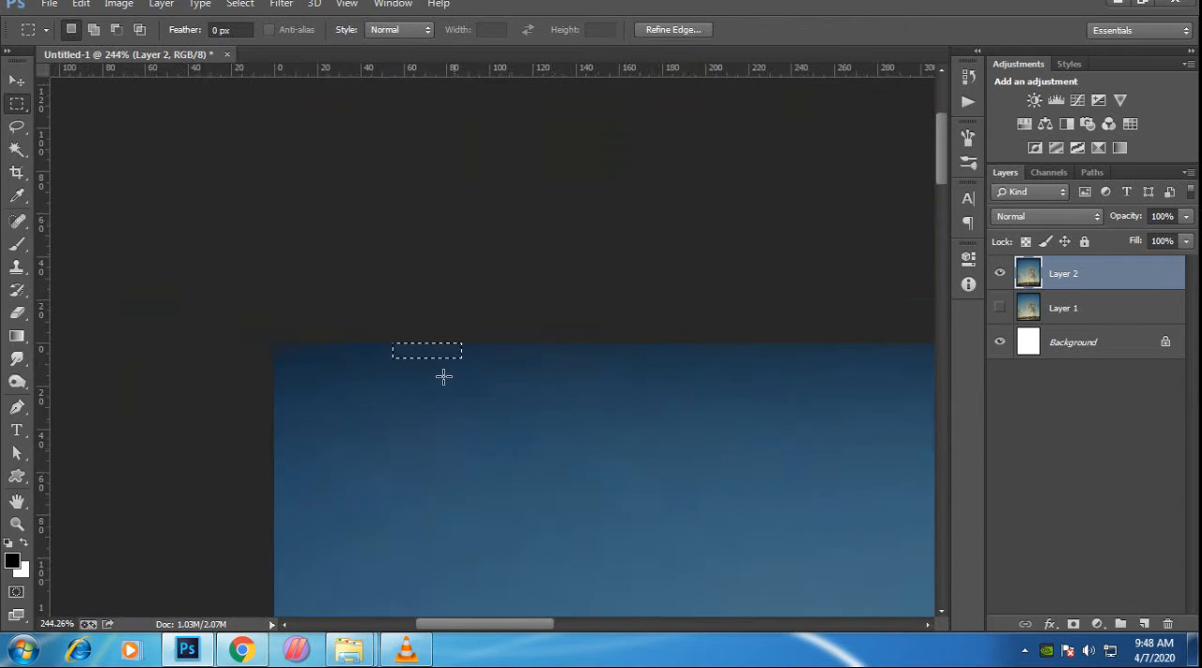
- Select the white speck on the sky's upper edge near the right corner, fill it to match the sky and deselect
scroll(649, 113, "up", 15)
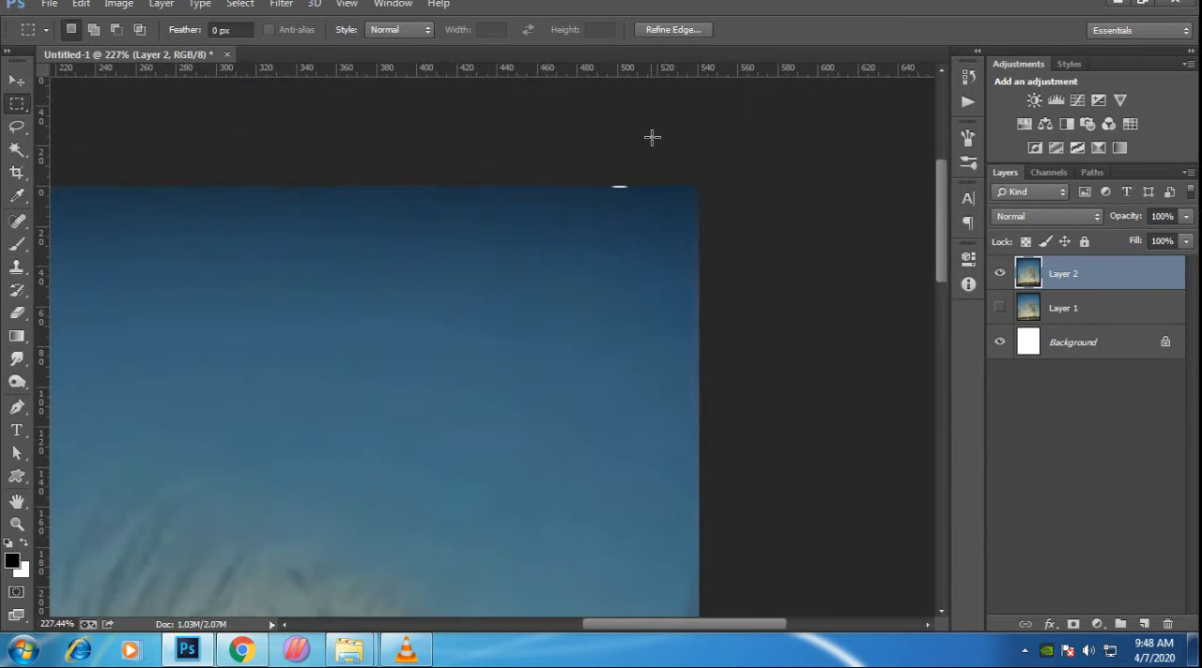
left_click_drag(639, 219, 577, 218)
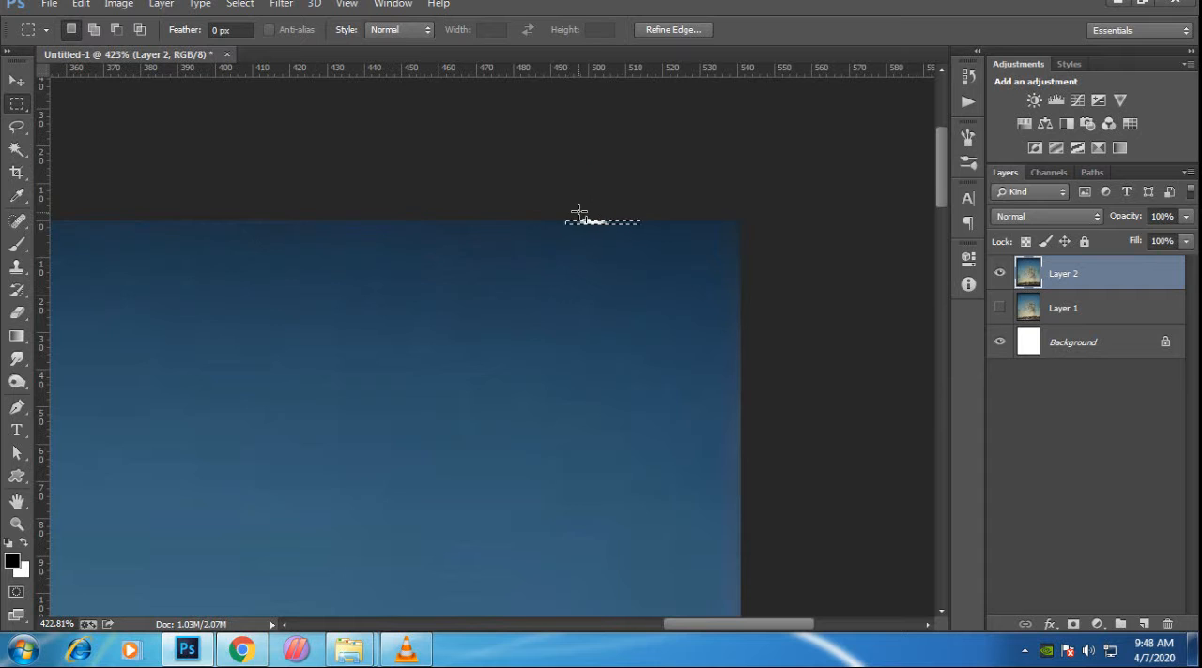
key("shift+BackSpace")
key("Return")
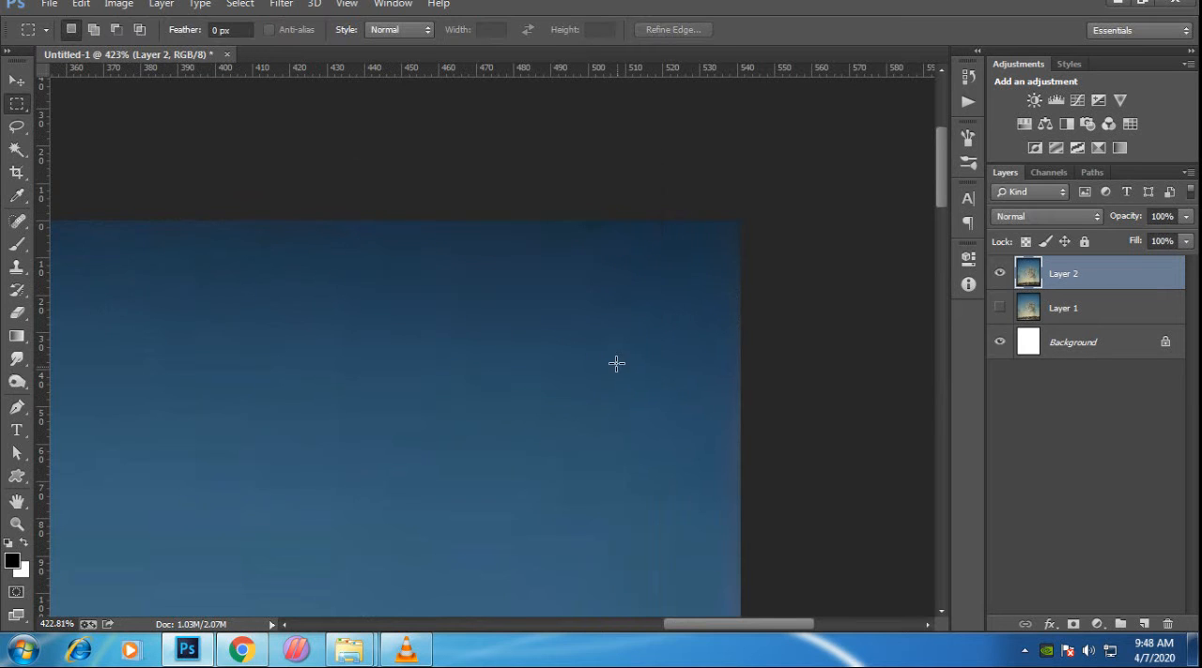
- Place the DSC08695 copy image from the New photos folder into the tiger document
scroll(558, 300, "down", 15)
scroll(558, 300, "up", 6)
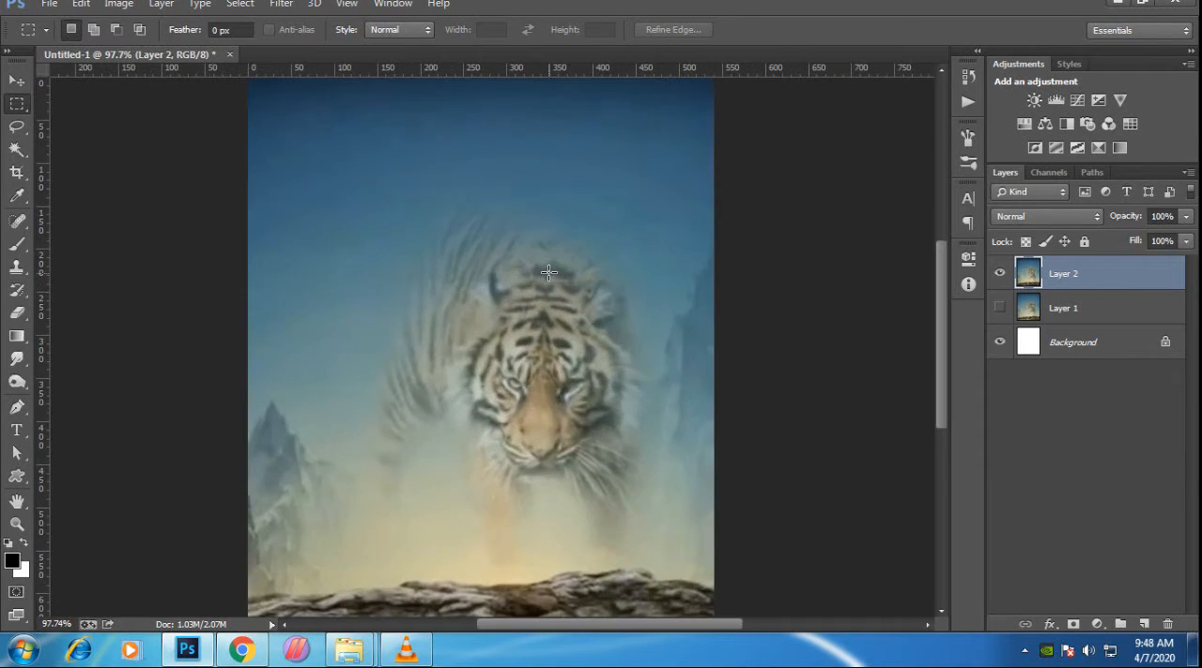
scroll(552, 282, "down", 2)
scroll(549, 272, "up", 1)
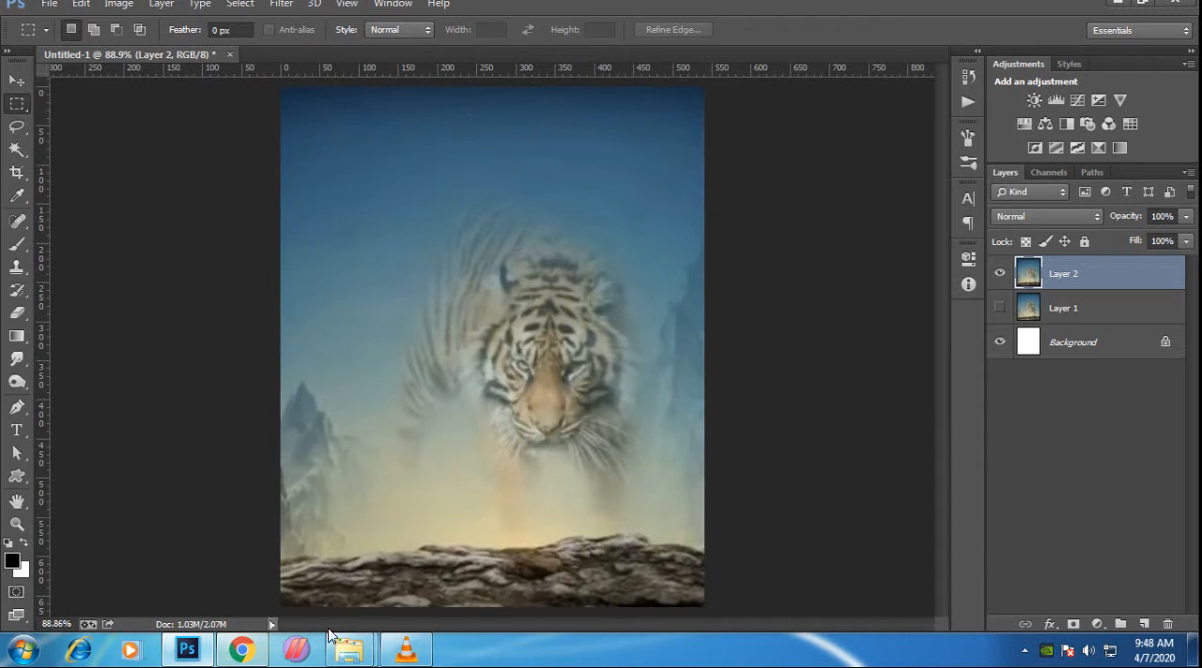
mouse_move(349, 650)
left_click(301, 568)
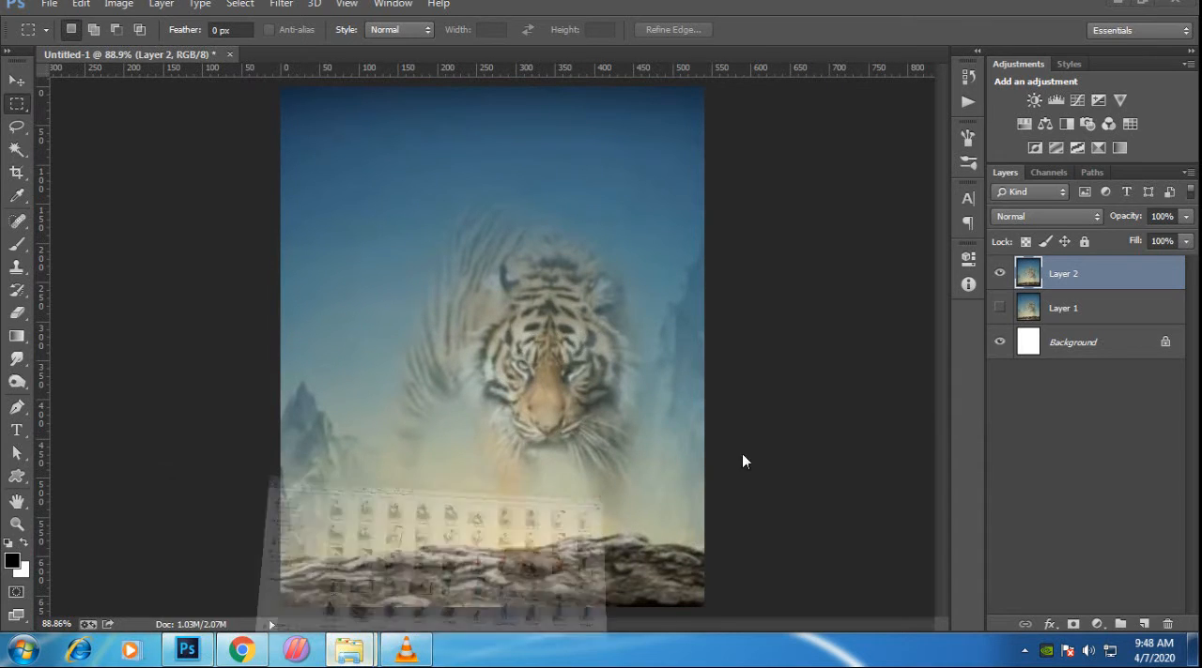
scroll(826, 554, "down", 2)
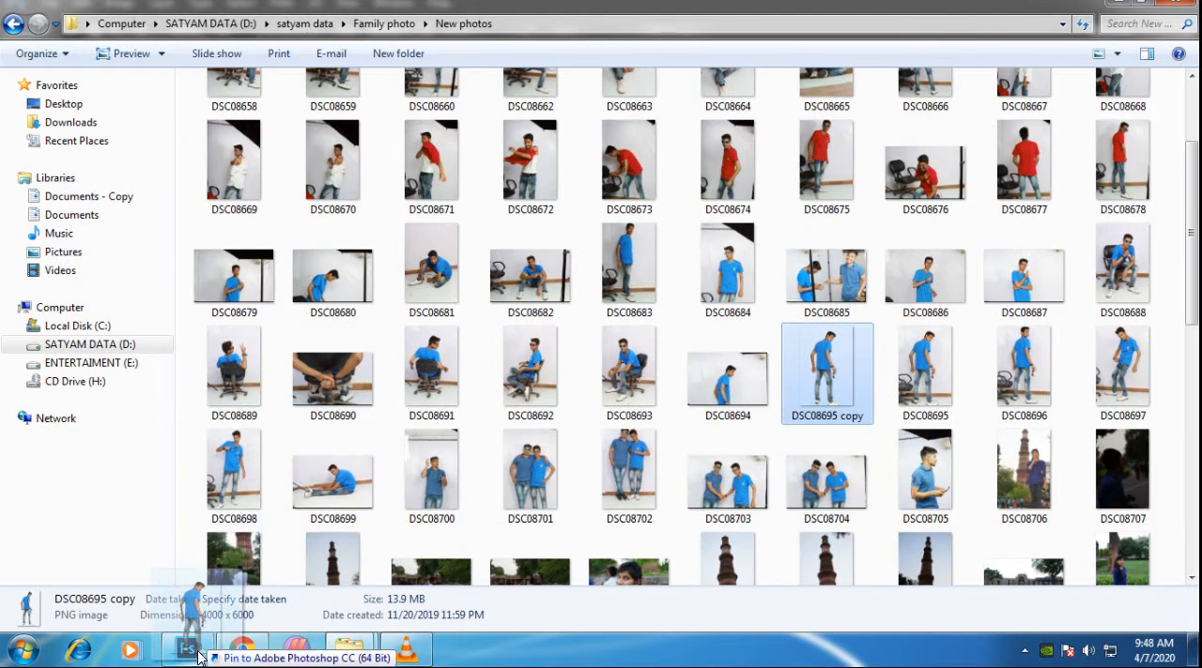
left_click(187, 650)
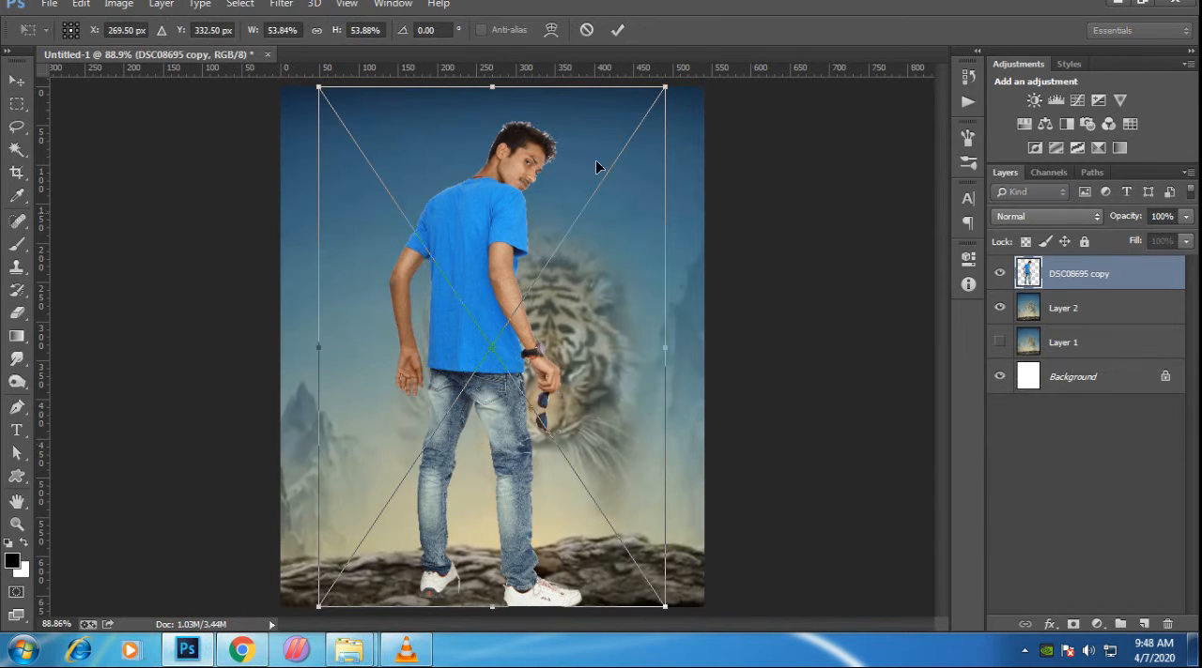
- Scale down the placed man cutout and stand him on the rocks to the left of the tiger
left_click_drag(662, 92, 536, 287)
left_click_drag(472, 414, 440, 385)
key("Return")
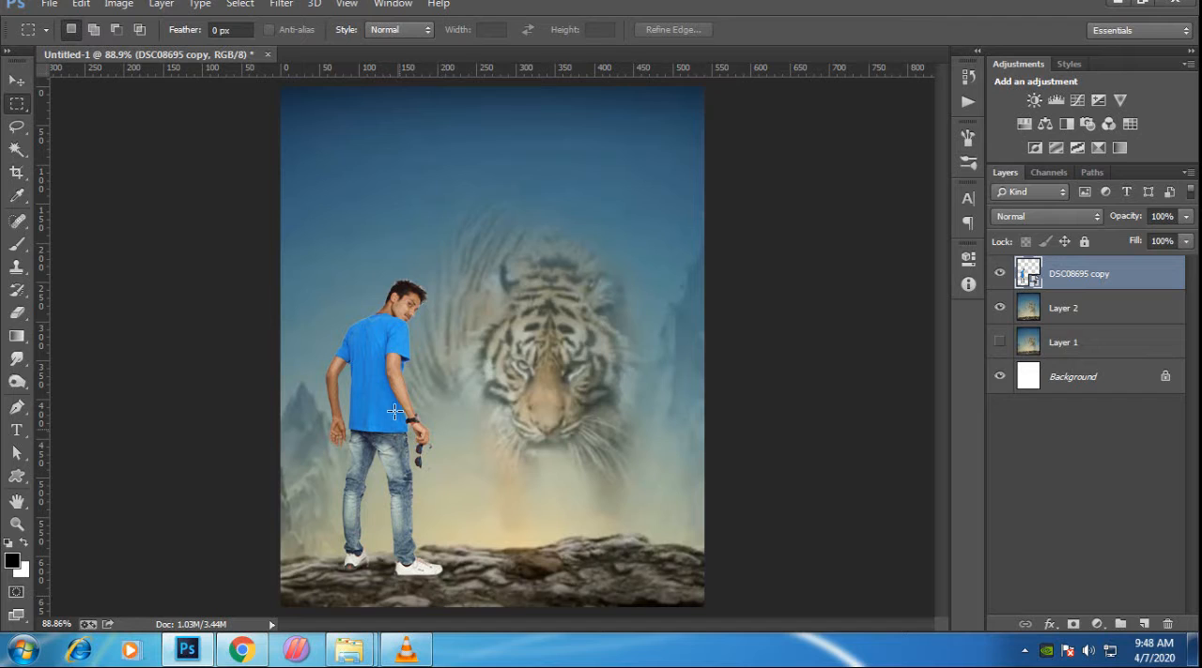
scroll(374, 277, "up", 6)
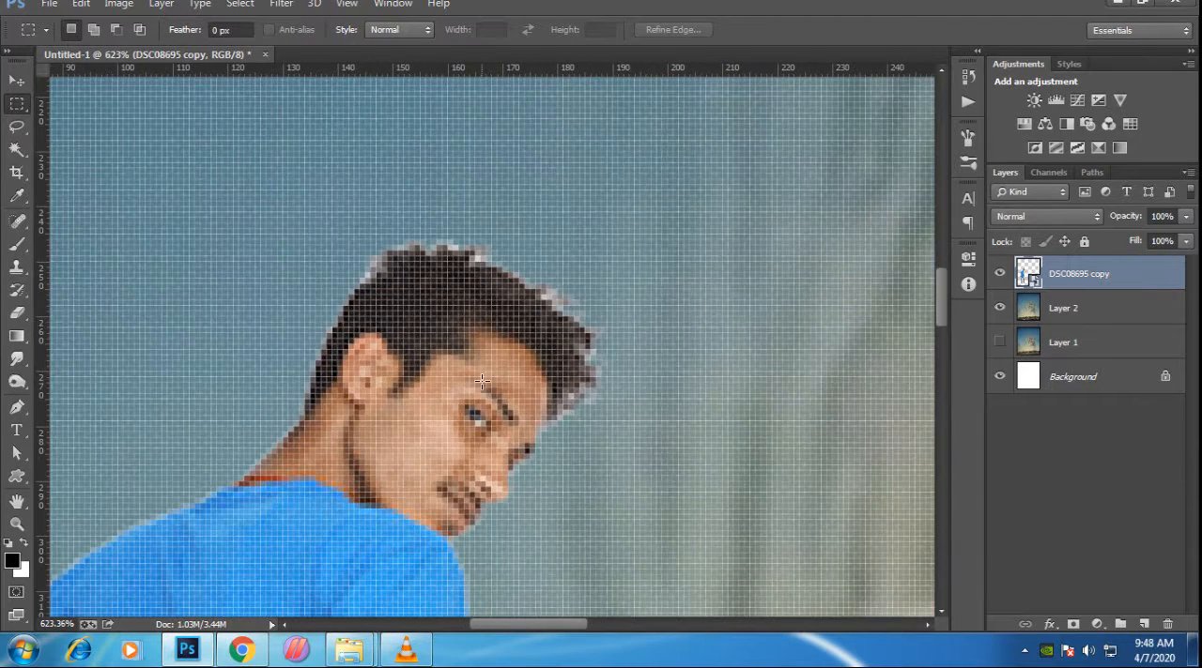
scroll(475, 353, "down", 6)
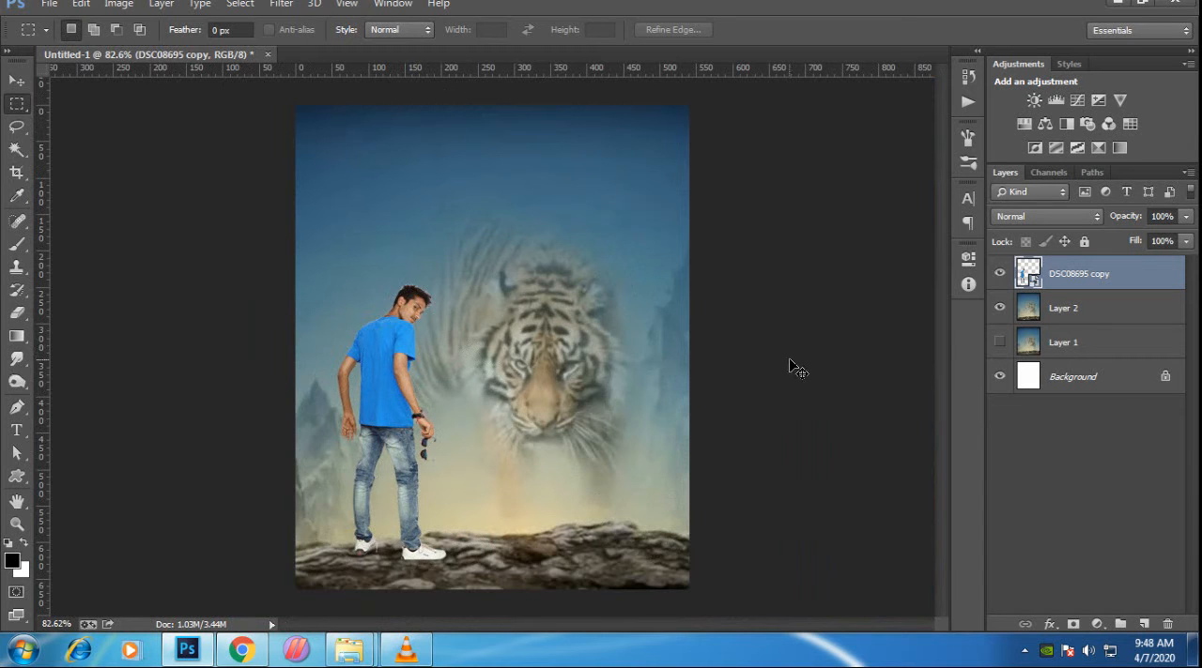
- Create a new white RGB document of 1360 by 768 pixels at 300 pixels/inch
key("ctrl+n")
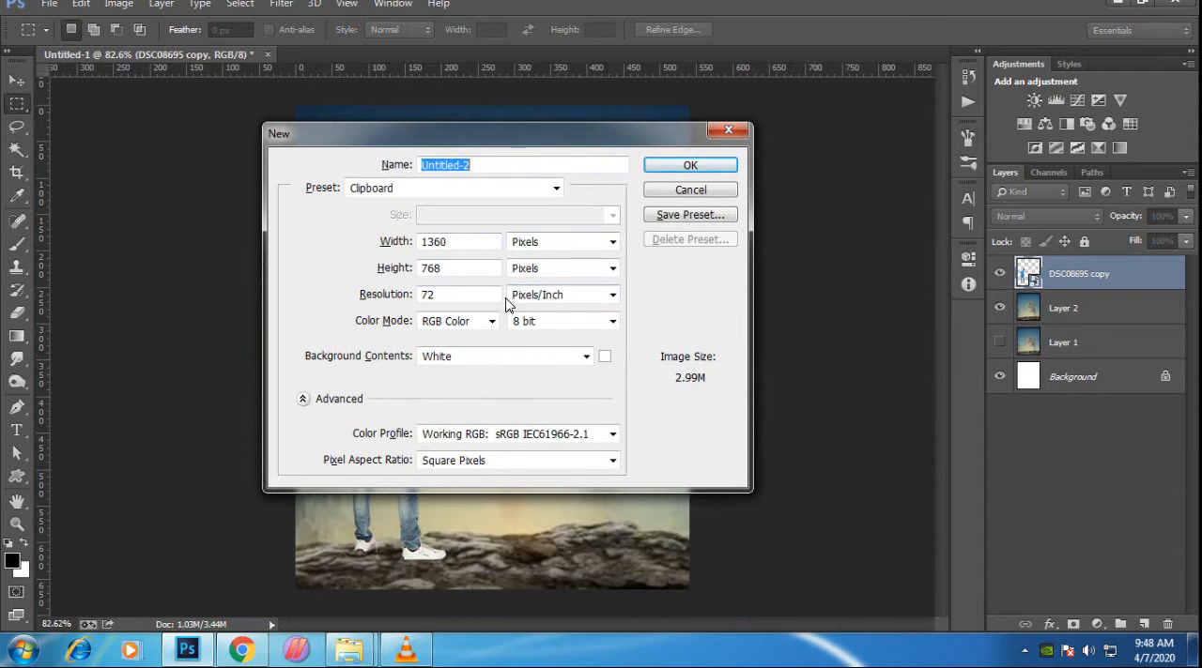
double_click(430, 295)
type("300")
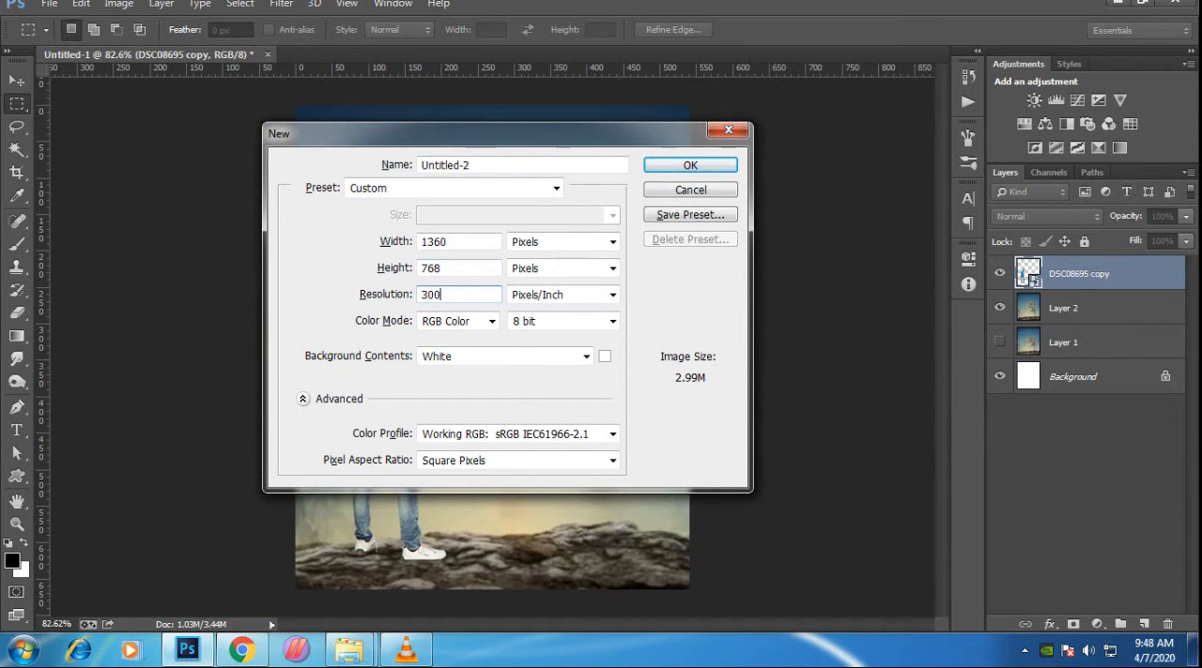
key("Return")
scroll(423, 306, "up", 1)
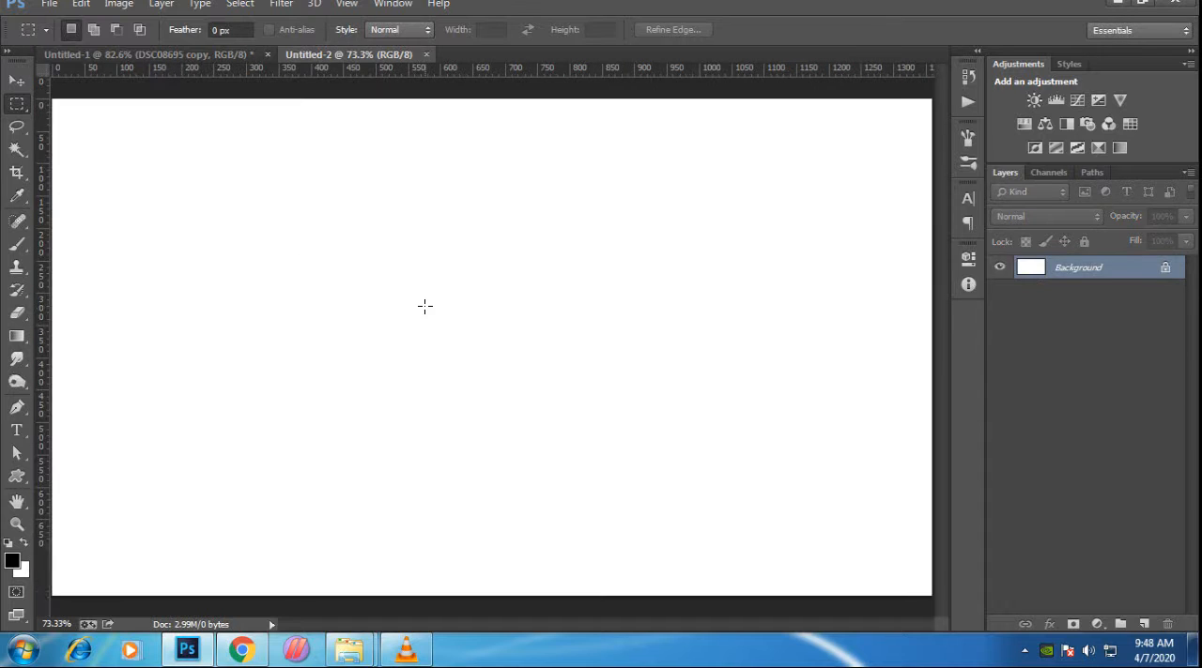
scroll(424, 306, "down", 1)
- Copy the tiger background layer from Untitled-1 into Untitled-2 and enlarge it to fill the canvas height
key("c")
key("ctrl+Tab")
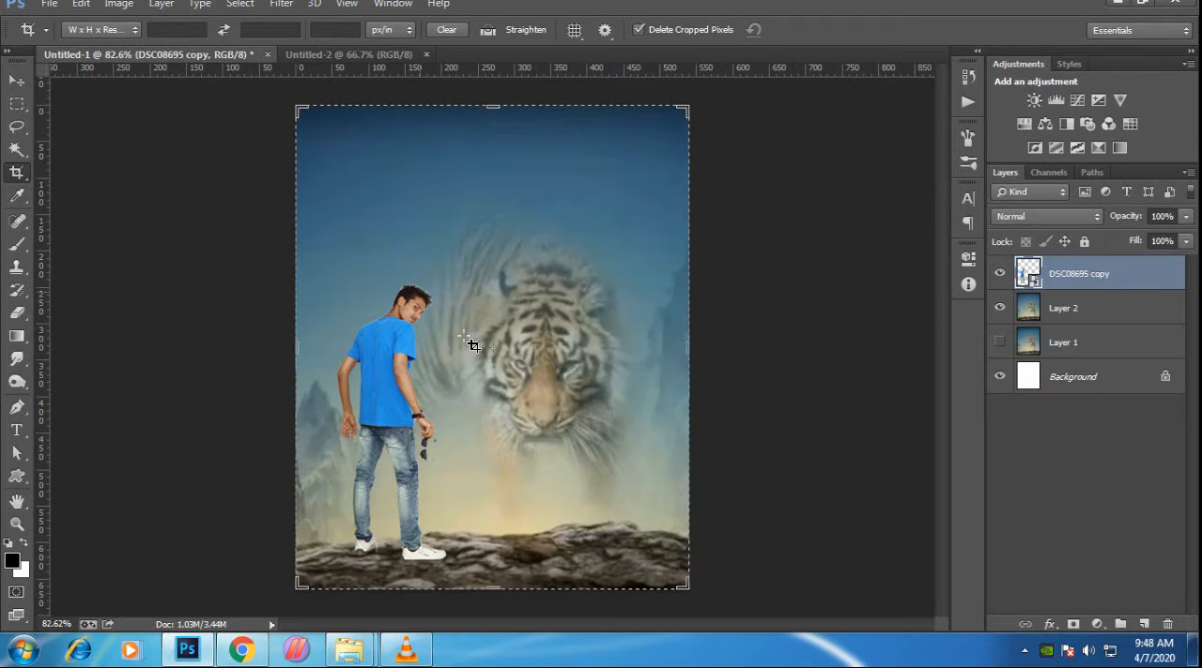
key("v")
mouse_move(507, 325)
left_mouse_down()
mouse_move(482, 277)
mouse_move(309, 85)
mouse_move(310, 61)
mouse_move(475, 364)
mouse_move(507, 321)
left_mouse_up()
key("ctrl+t")
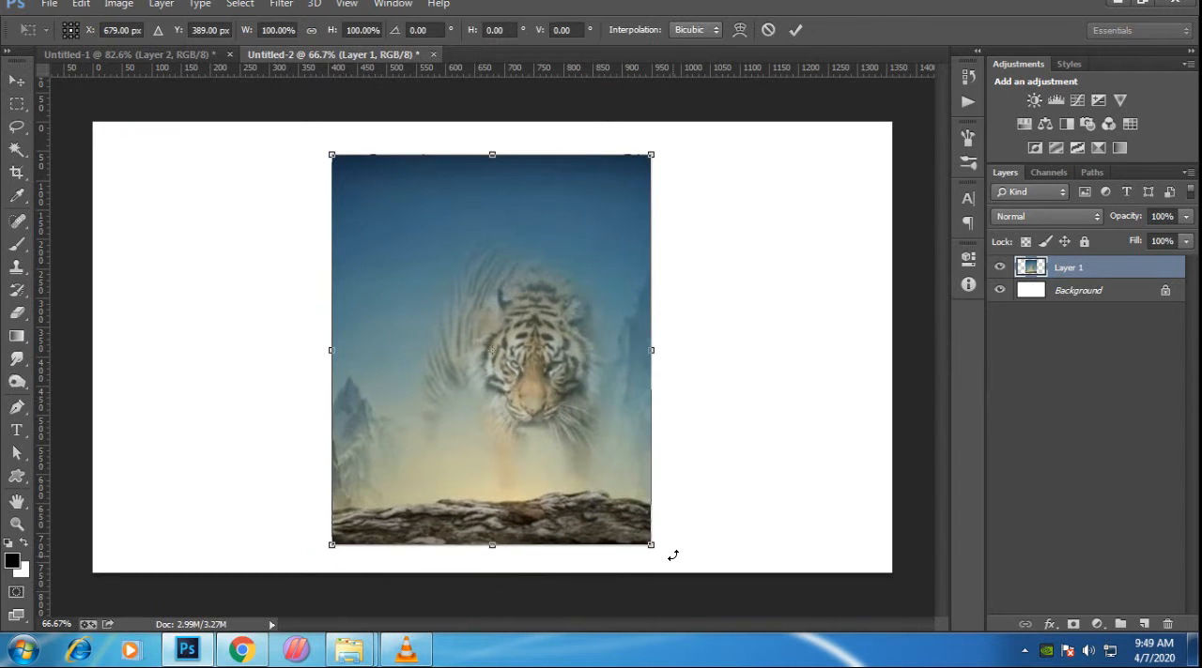
left_click_drag(653, 546, 679, 580)
left_click_drag(610, 498, 620, 498)
key("Return")
- Copy the man cutout layer from Untitled-1 into Untitled-2, standing on the rocks left of the tiger
left_click(99, 57)
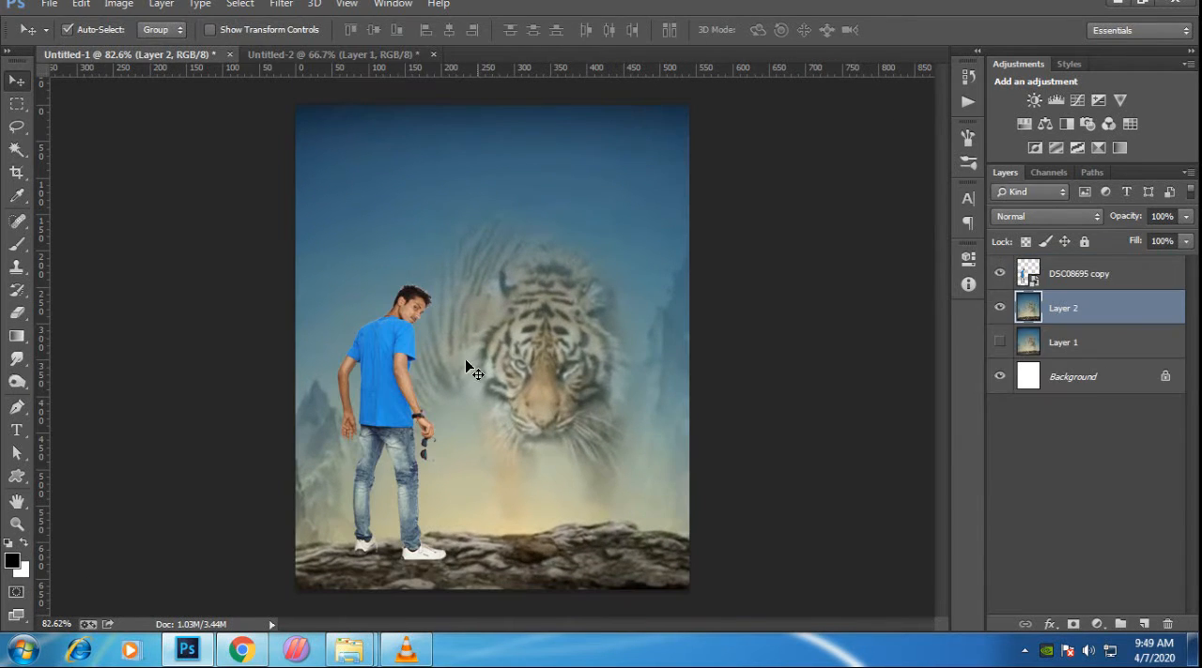
left_click_drag(391, 333, 429, 376)
scroll(424, 316, "up", 5)
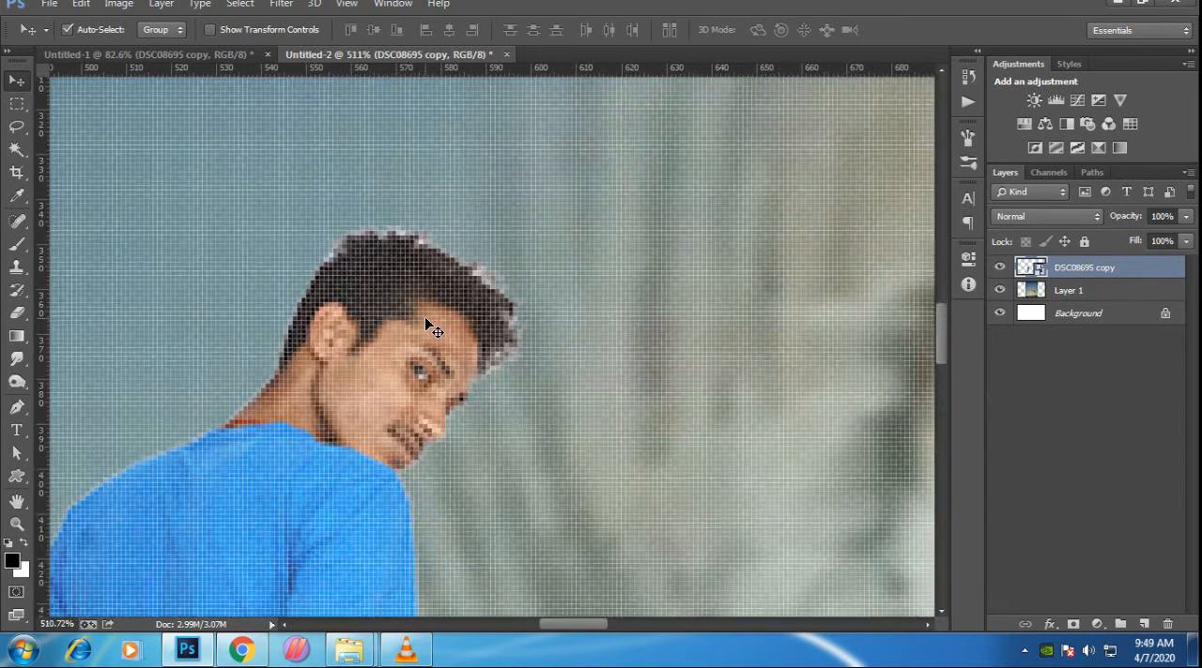
scroll(424, 316, "down", 3)
scroll(427, 326, "down", 3)
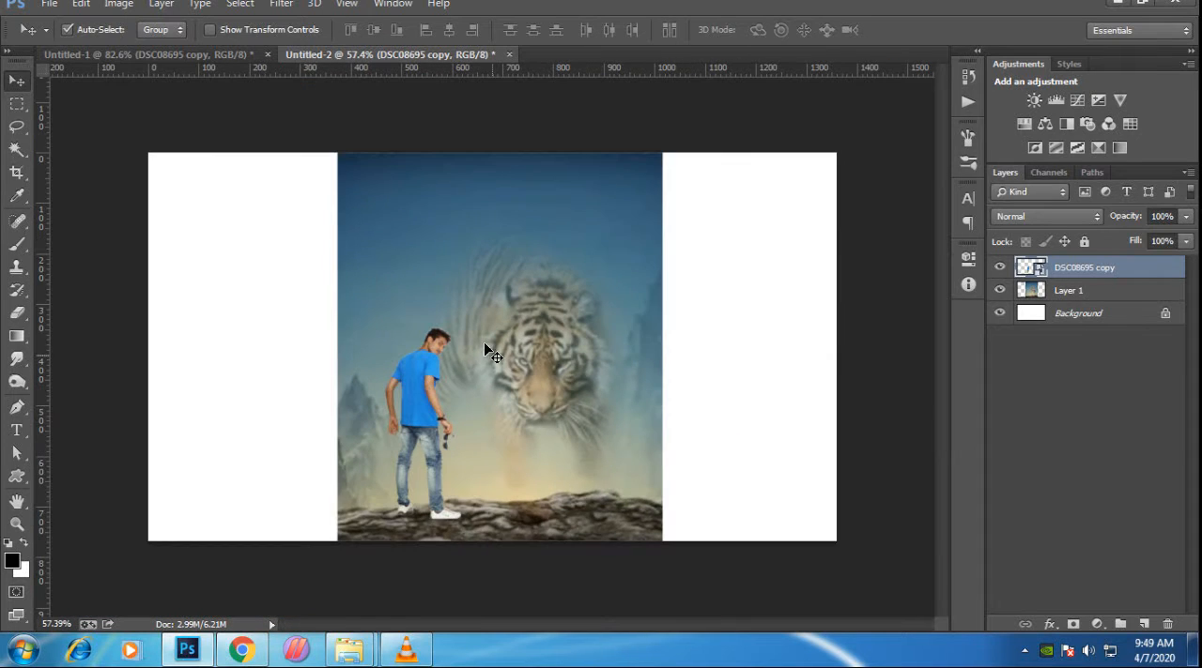
- Crop Untitled-2 to the sides of the tiger picture, removing the white areas beside it
scroll(483, 342, "up", 2)
key("x")
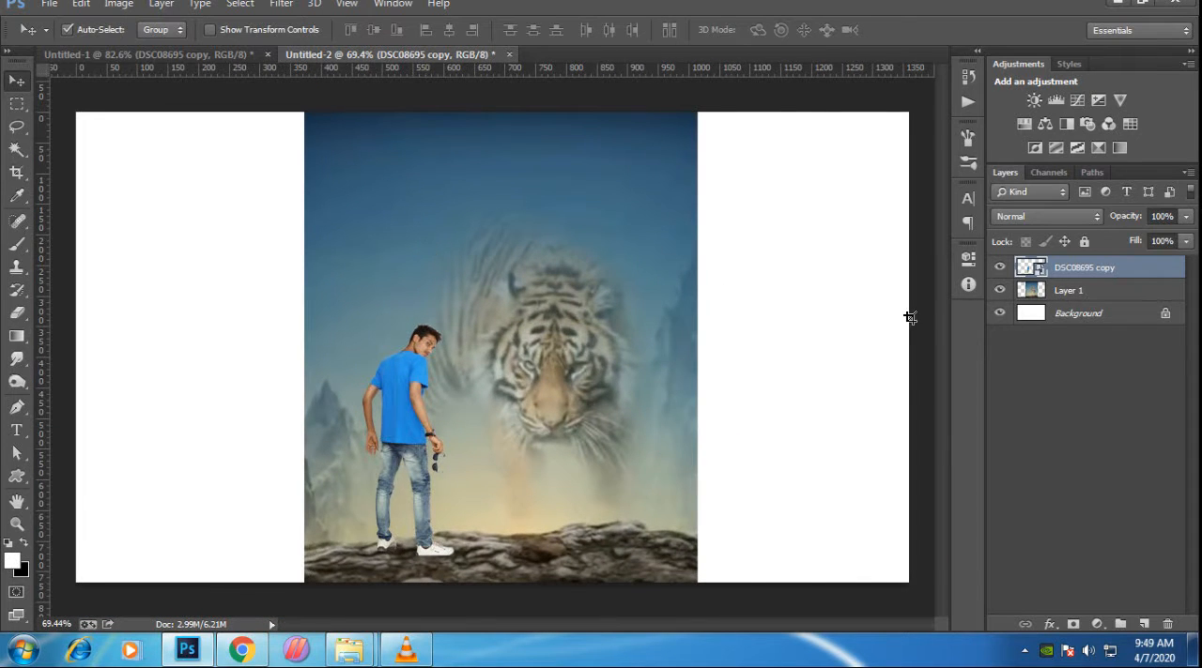
key("c")
left_click_drag(908, 346, 696, 360)
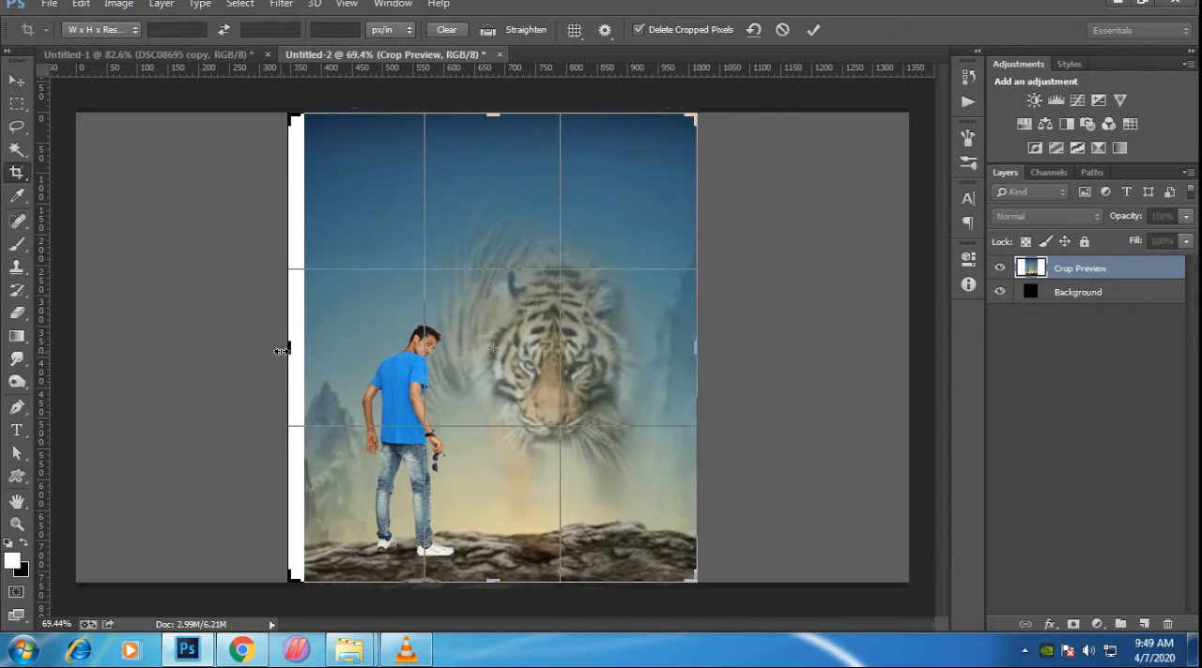
left_click_drag(282, 350, 287, 343)
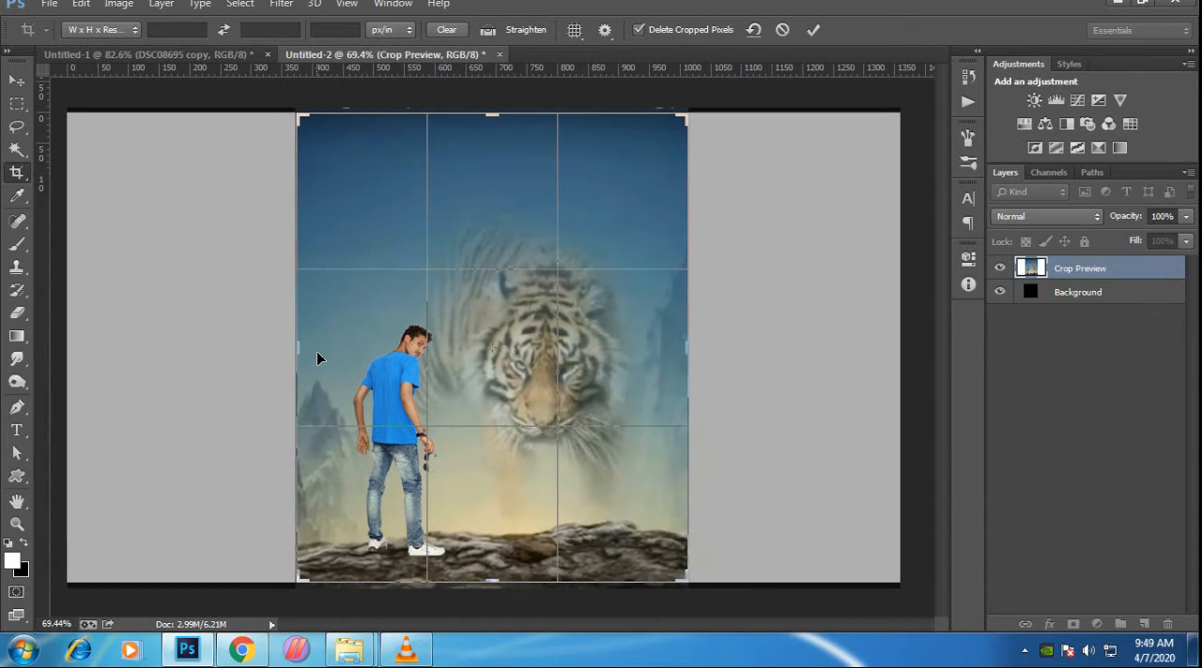
key("Return")
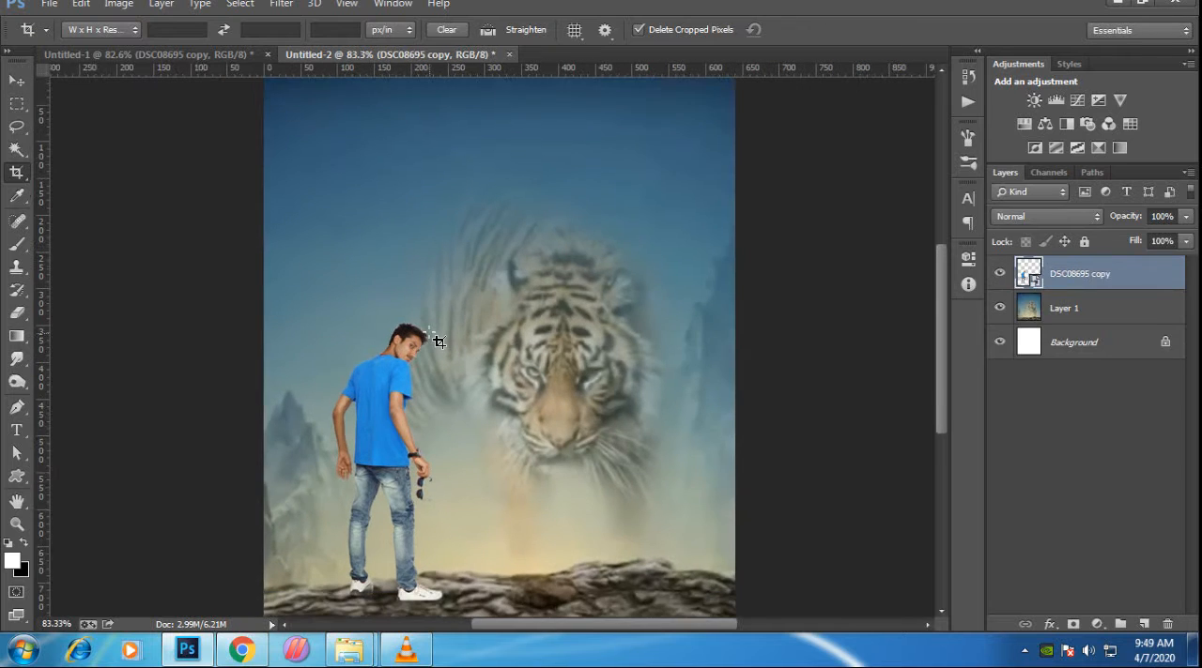
key("v")
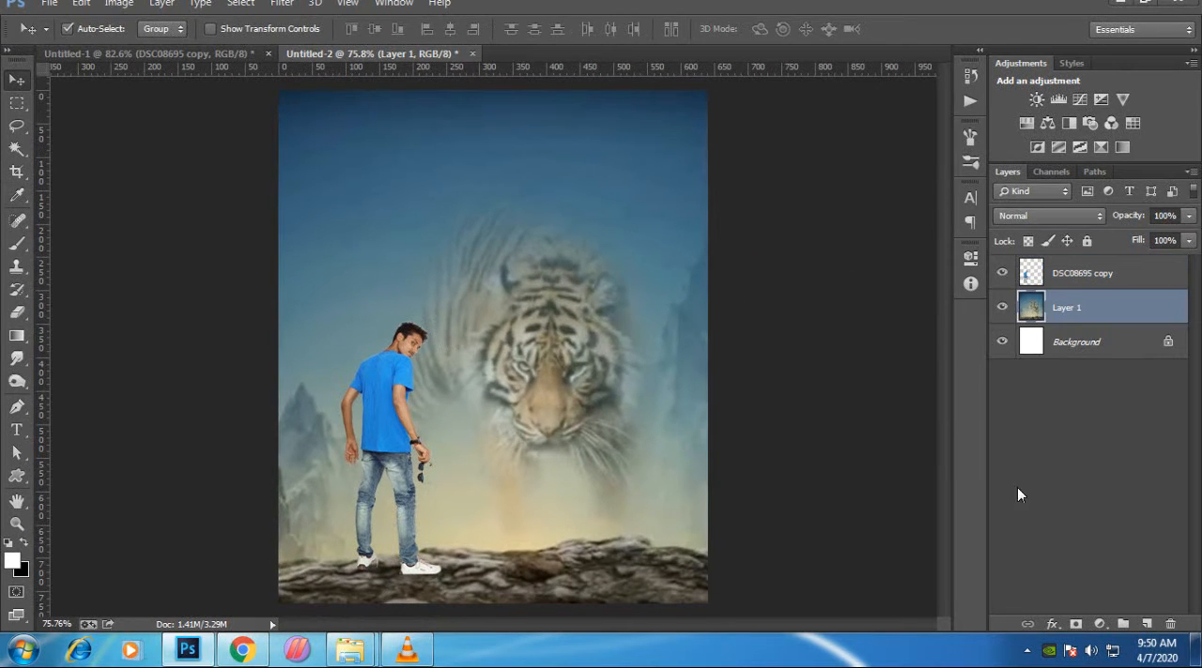
left_click(1097, 623)
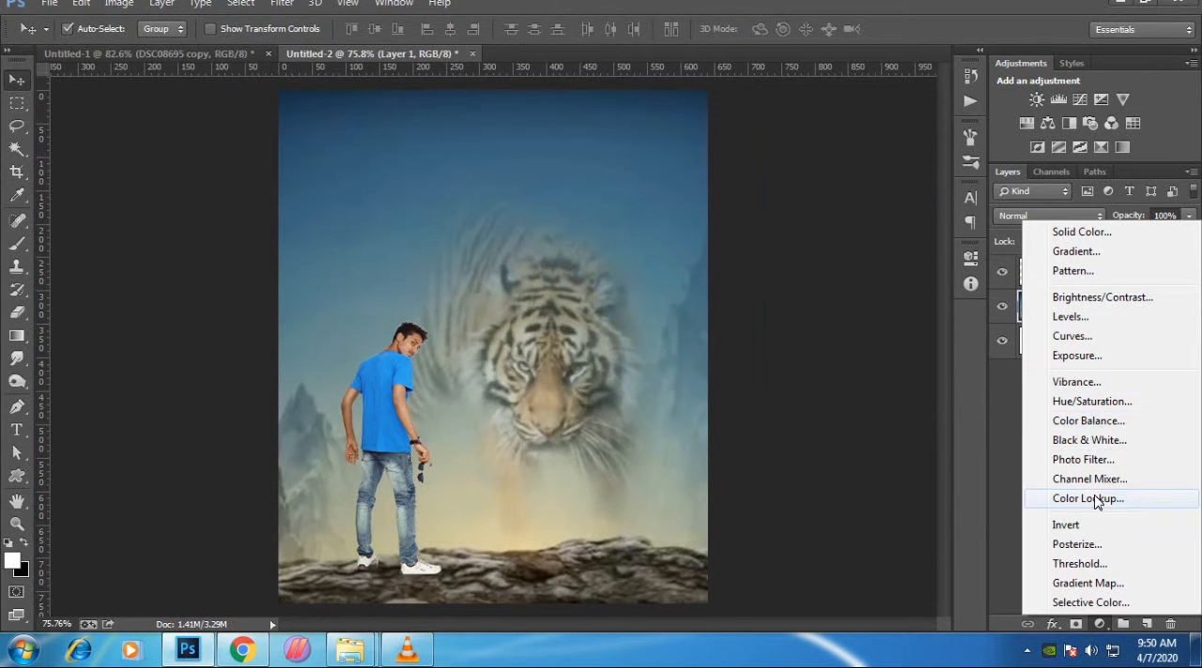
left_click(1085, 404)
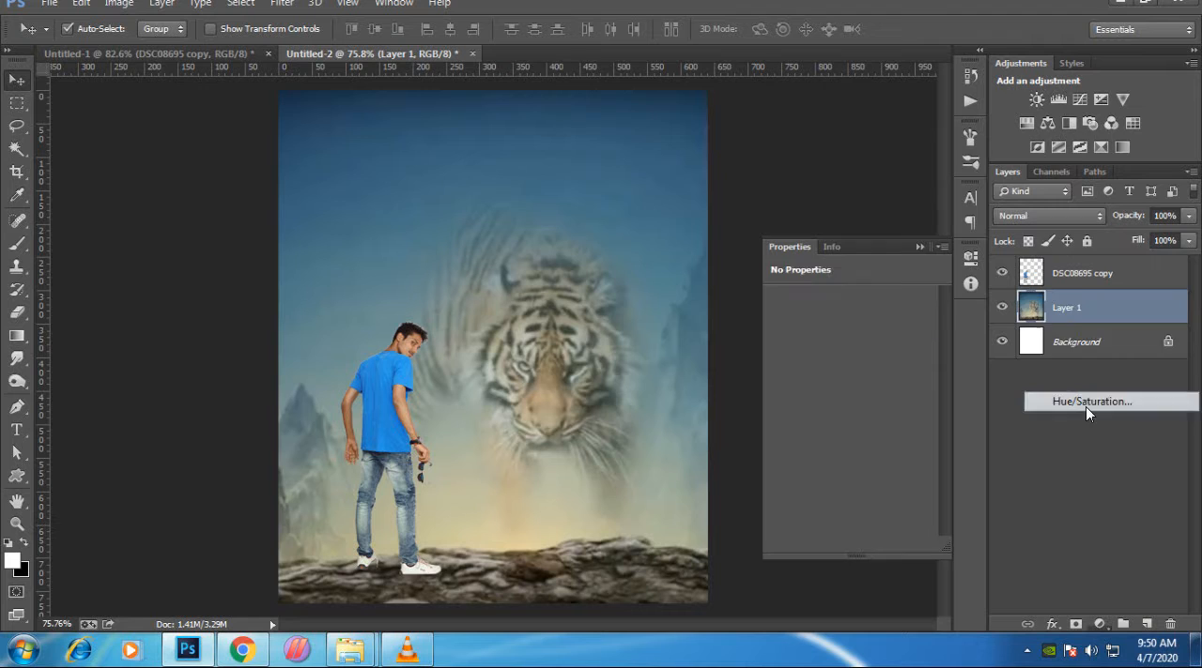
left_click(919, 247)
left_click(1170, 625)
- Add a Color Balance adjustment clipped to Layer 1 and set its midtones to Cyan/Red -5, Magenta/Green +12 and Yellow/Blue +23
left_click(1100, 624)
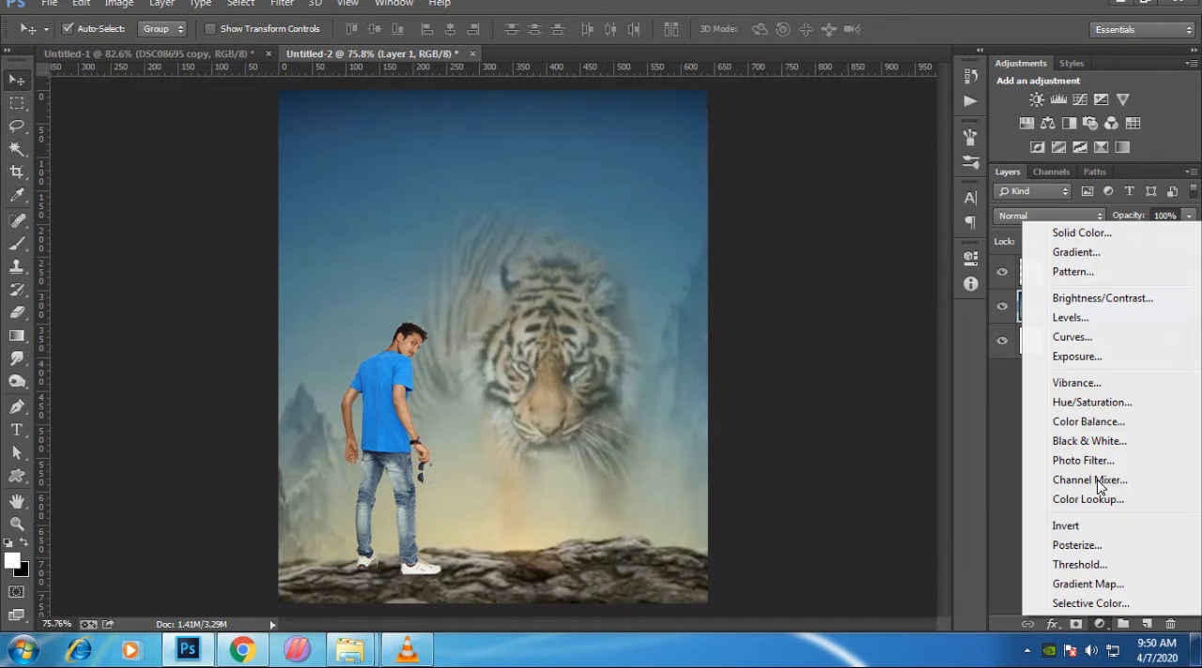
left_click(1092, 422)
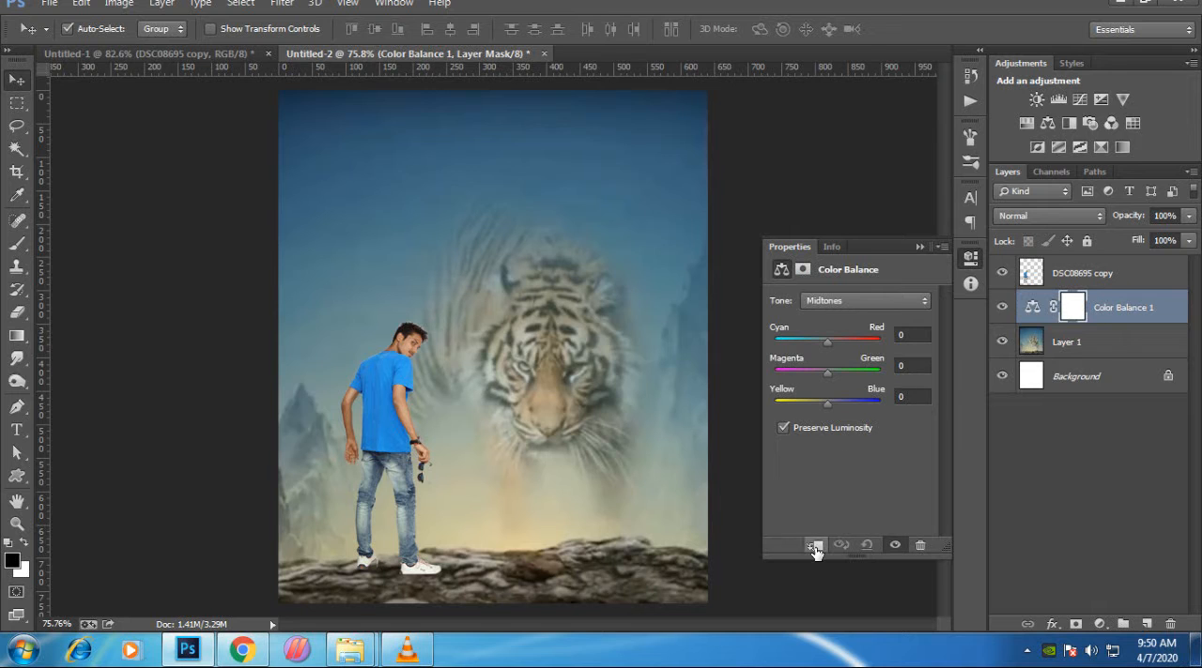
left_click(814, 546)
left_click_drag(827, 340, 850, 405)
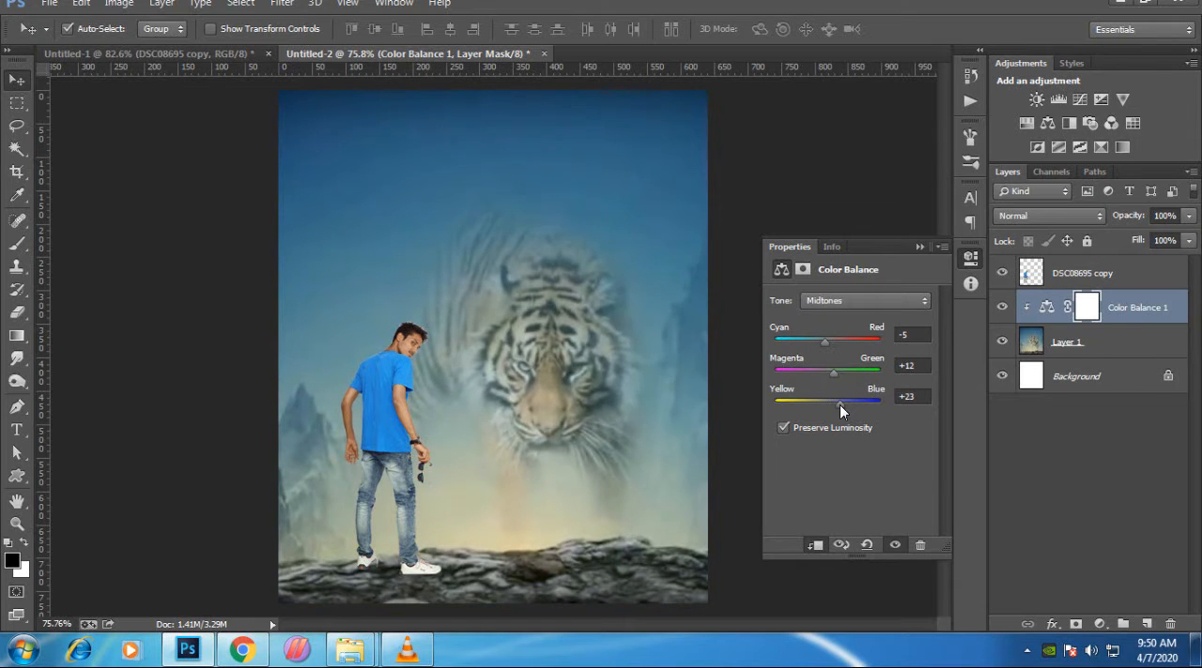
- Set the Color Balance shadows to Cyan/Red +10 and fine-tune their Magenta/Green and Yellow/Blue balance
left_click(855, 298)
left_click(856, 314)
left_click(860, 296)
left_click(838, 303)
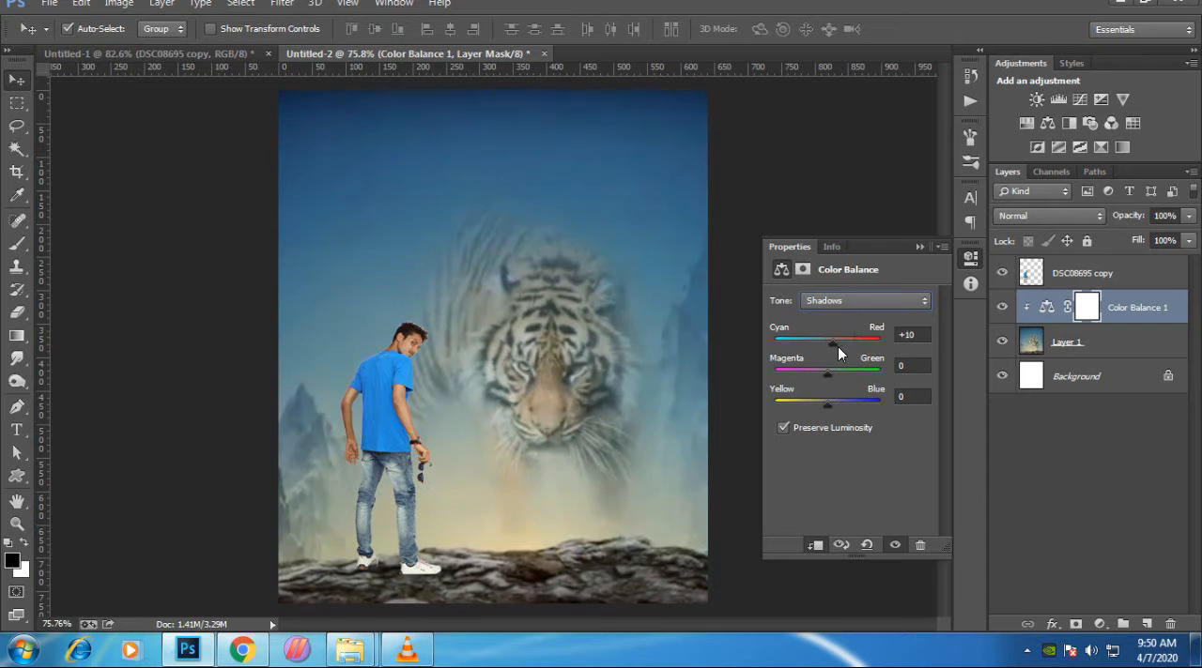
mouse_move(838, 347)
left_mouse_down()
mouse_move(813, 347)
mouse_move(835, 347)
left_mouse_up()
left_click_drag(823, 373, 840, 403)
left_click(827, 402)
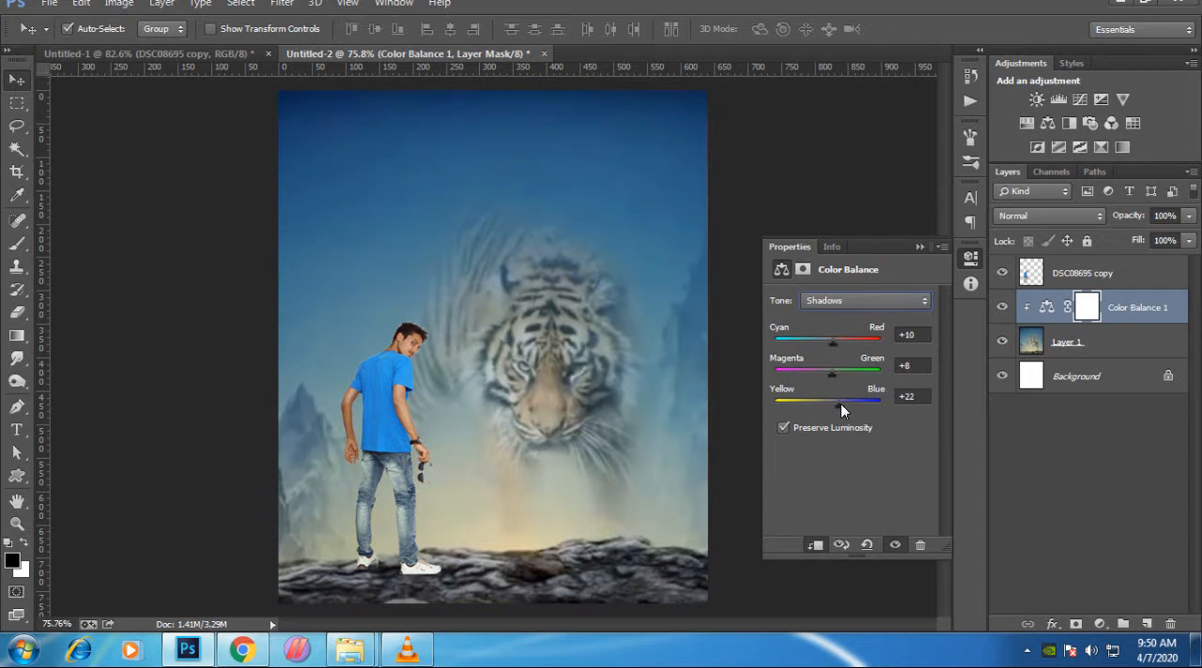
left_click(921, 246)
scroll(526, 380, "up", 5)
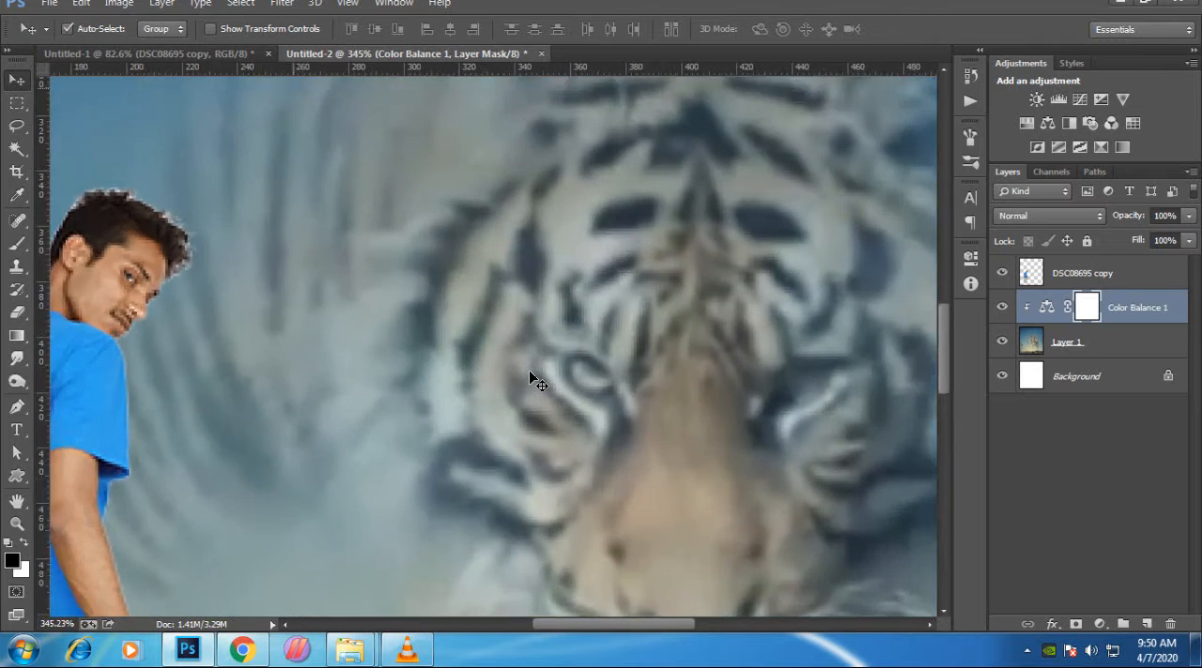
scroll(533, 375, "down", 5)
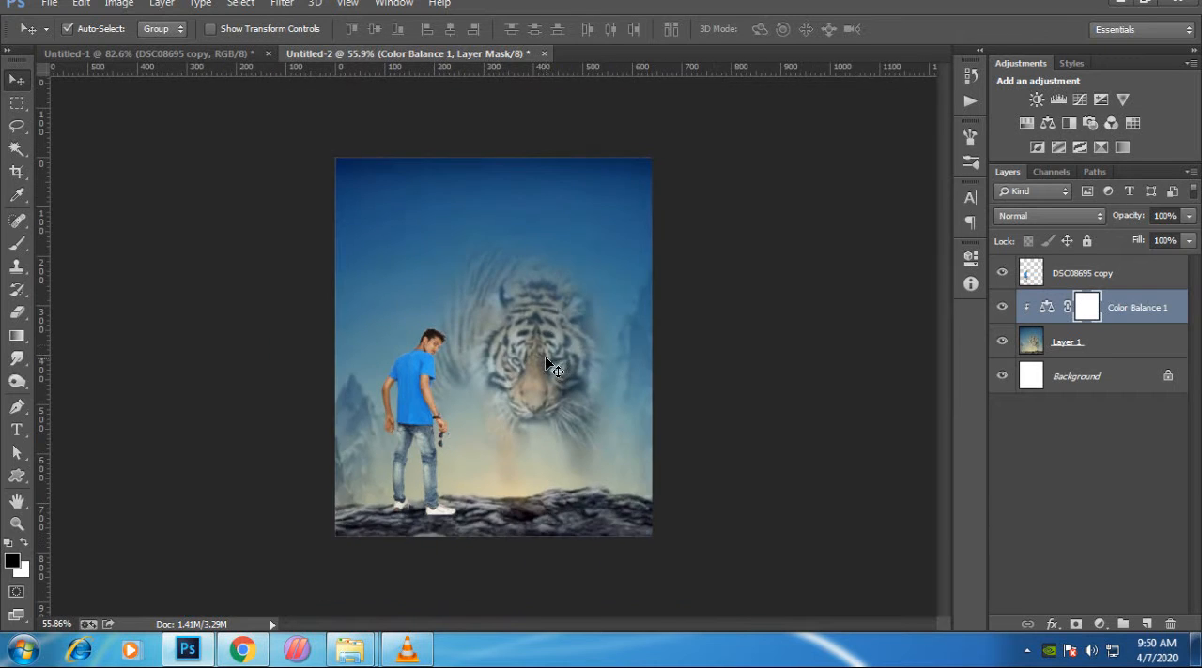
scroll(527, 333, "up", 1)
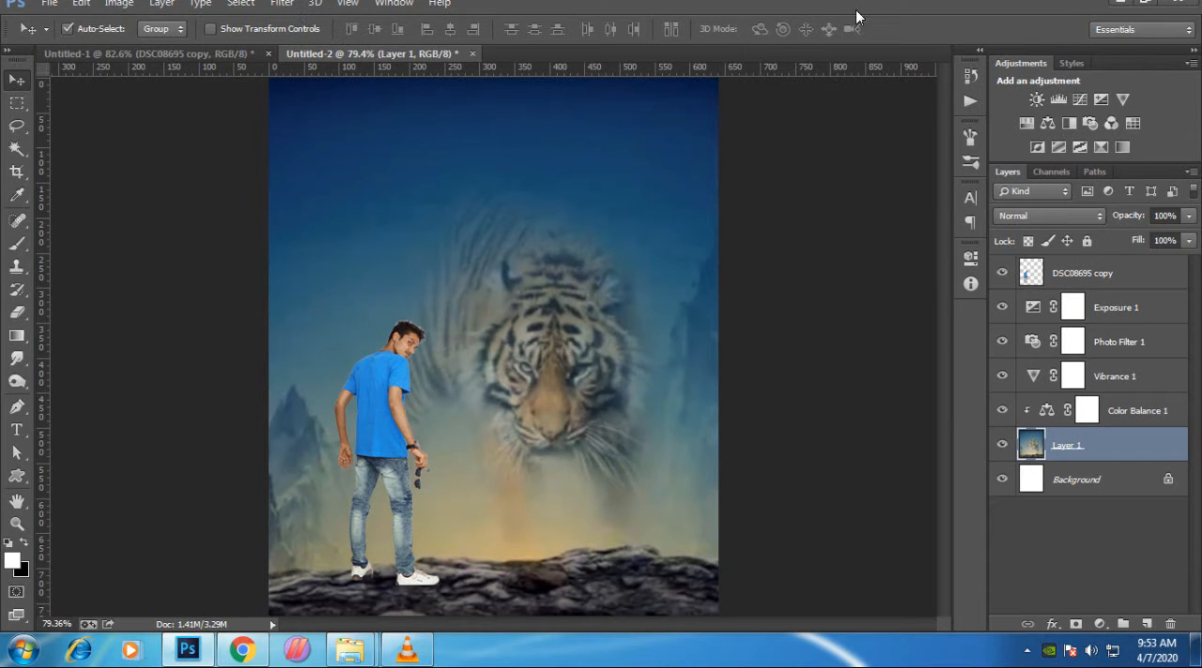
- Start a Camera Raw Filter on Layer 1 with Temperature -8, Tint +18, Exposure -0.50, Contrast +55, Highlights -28, Shadows -32 and Whites +7
left_click(285, 5)
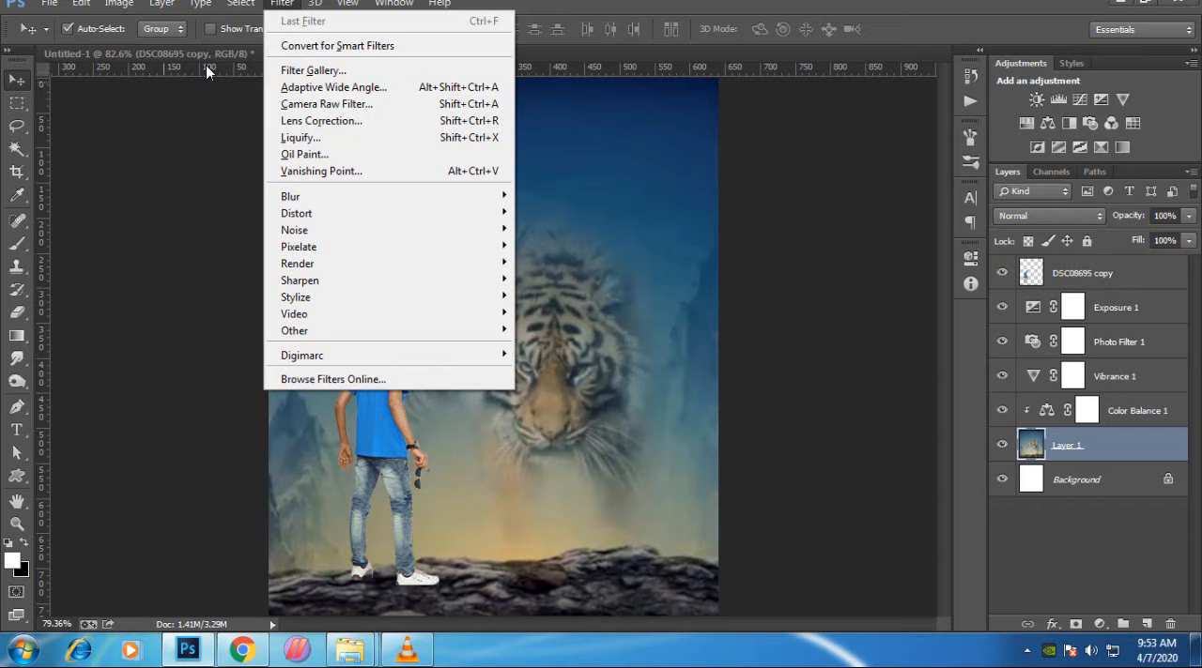
left_click(299, 104)
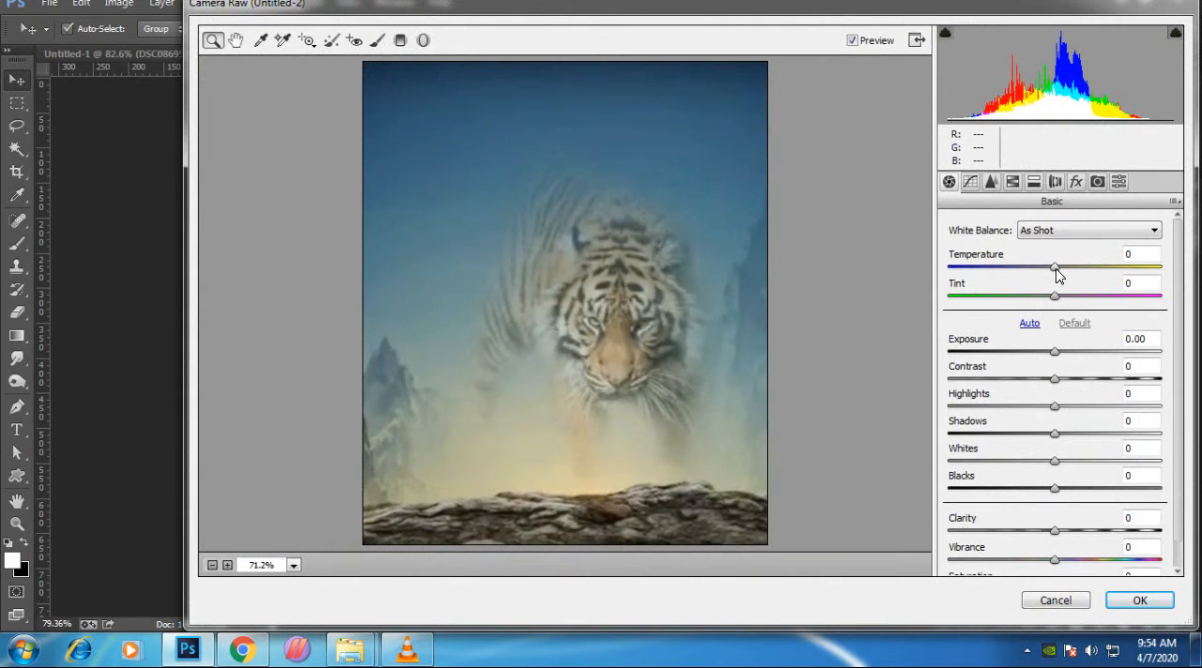
left_click_drag(1055, 269, 1072, 296)
left_click_drag(1062, 341, 1021, 384)
mouse_move(1052, 421)
left_mouse_down()
mouse_move(1105, 424)
mouse_move(1011, 410)
mouse_move(1079, 455)
mouse_move(1113, 455)
mouse_move(1043, 444)
mouse_move(1058, 444)
left_mouse_up()
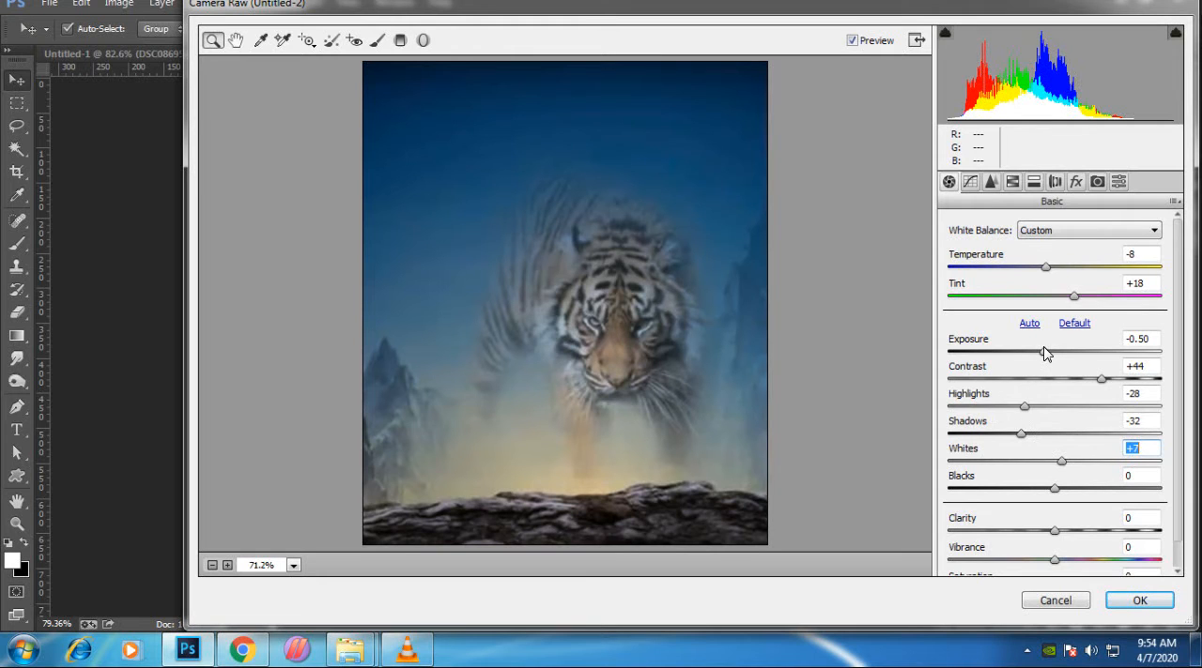
left_click_drag(1100, 379, 1120, 388)
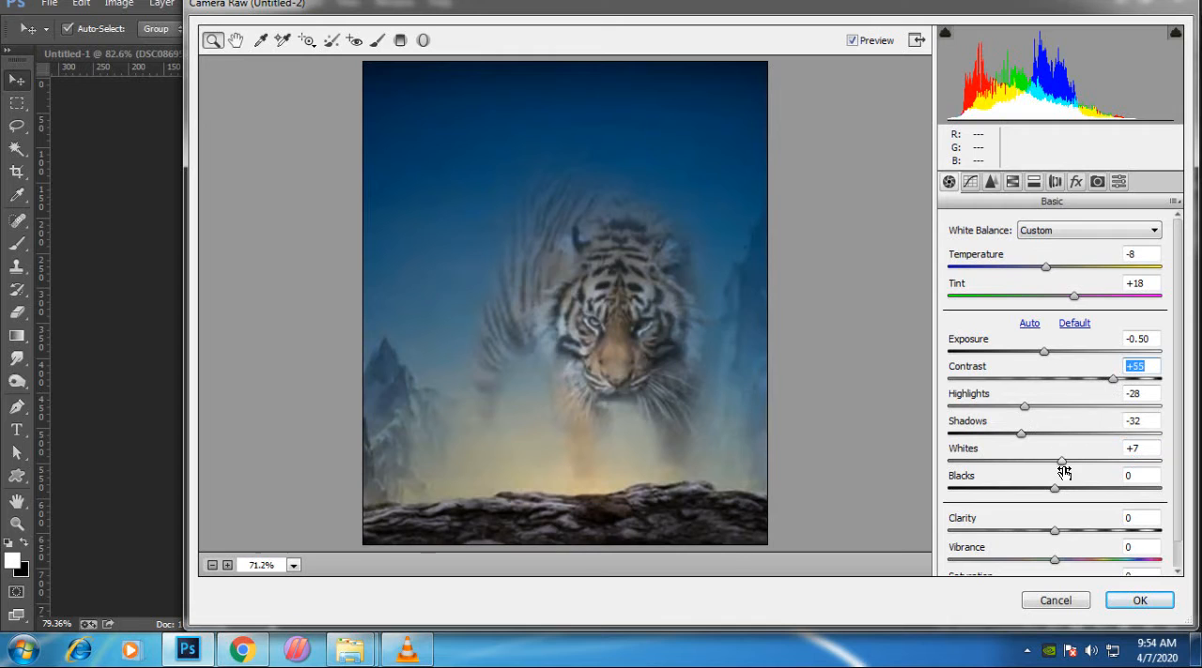
- Set Blacks to +38, Clarity to +46, Vibrance to +41 and Saturation to +10 in the Camera Raw basic adjustments
left_click_drag(1054, 488, 1095, 496)
left_click_drag(1054, 530, 1098, 561)
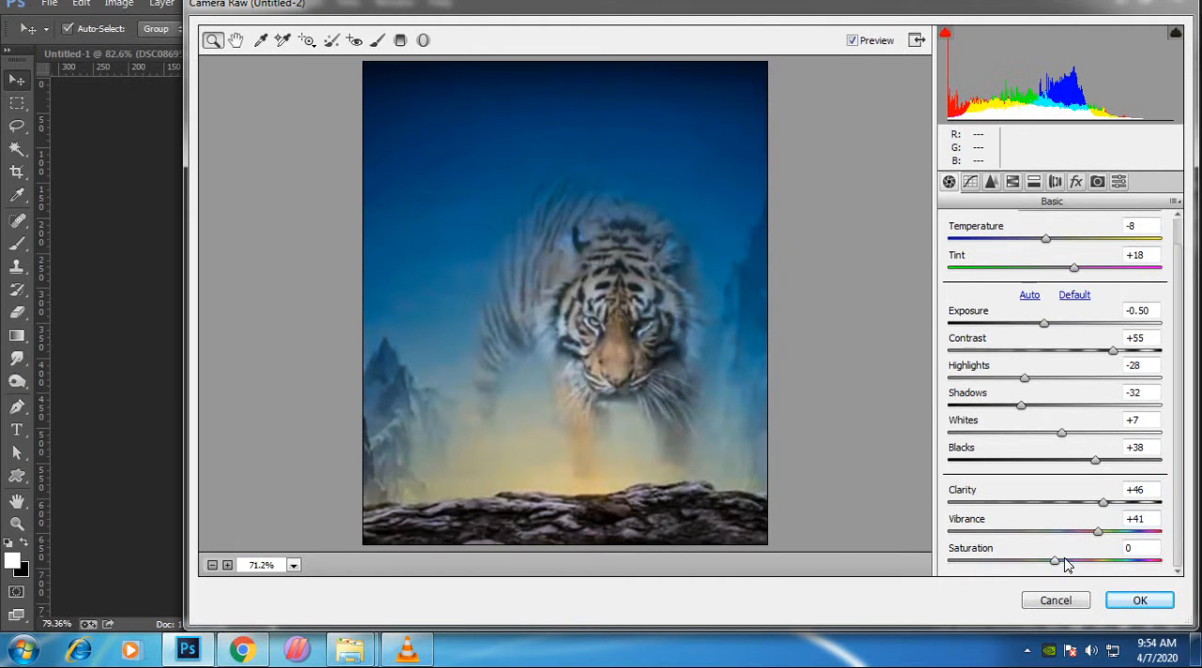
mouse_move(1065, 561)
left_mouse_down()
mouse_move(1114, 569)
mouse_move(1067, 563)
left_mouse_up()
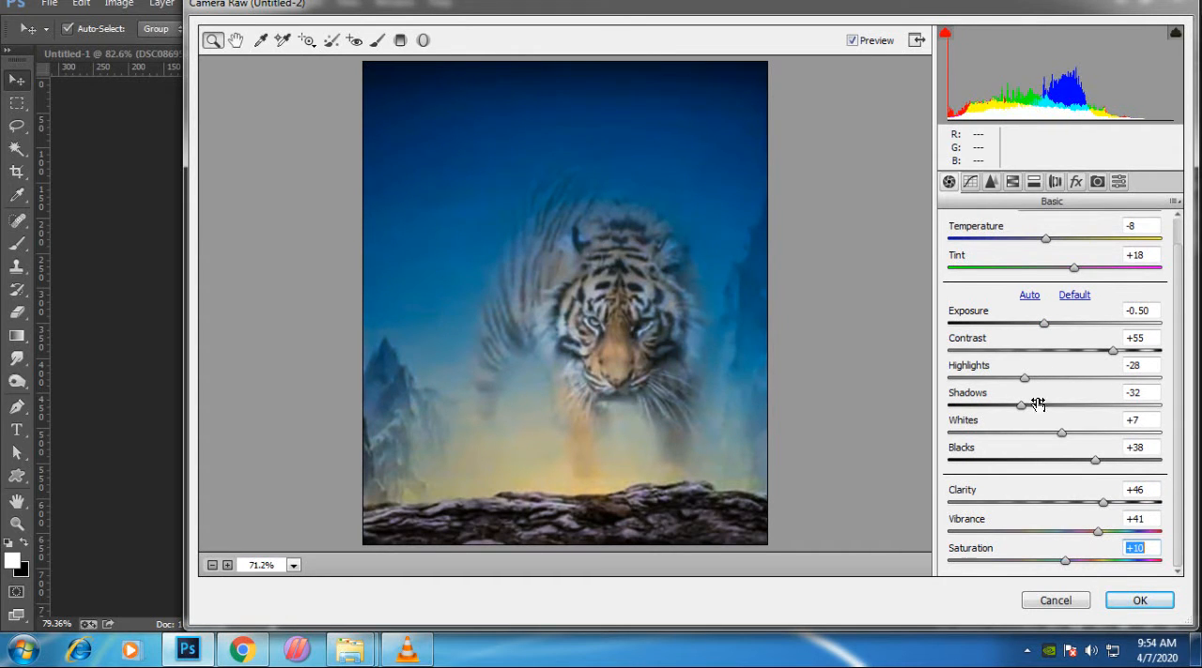
- Set Luminance noise reduction to 58 and the HSL saturation to Reds +16, Yellows +19 and Aquas -9
left_click(990, 183)
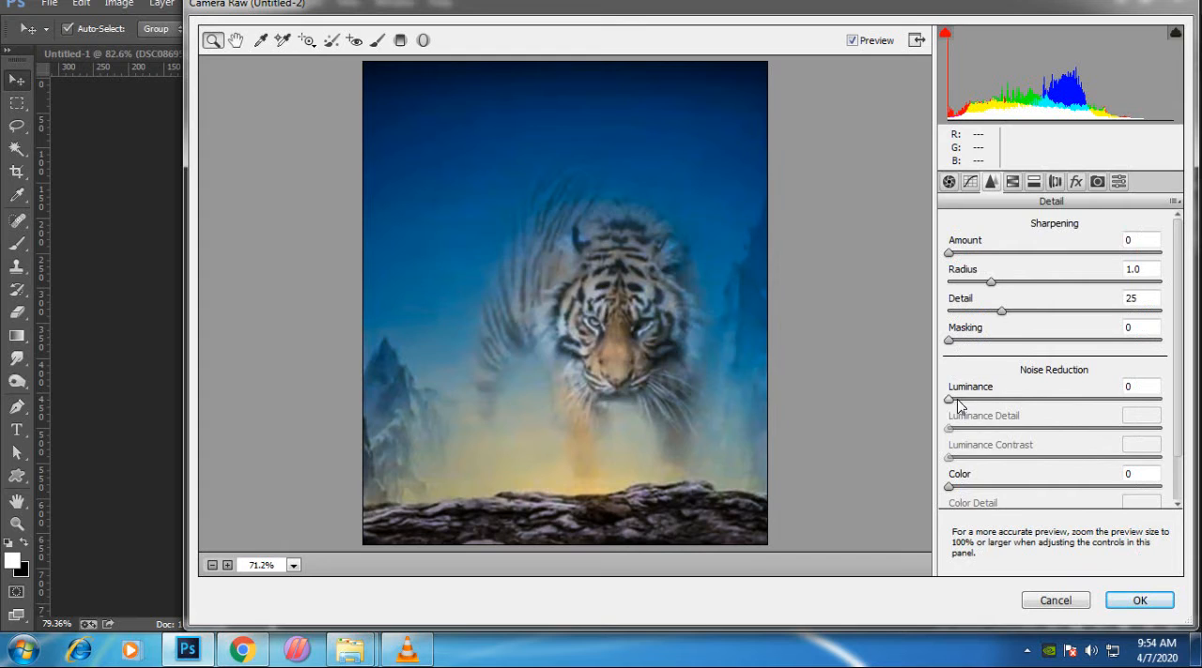
left_click_drag(958, 406, 1039, 413)
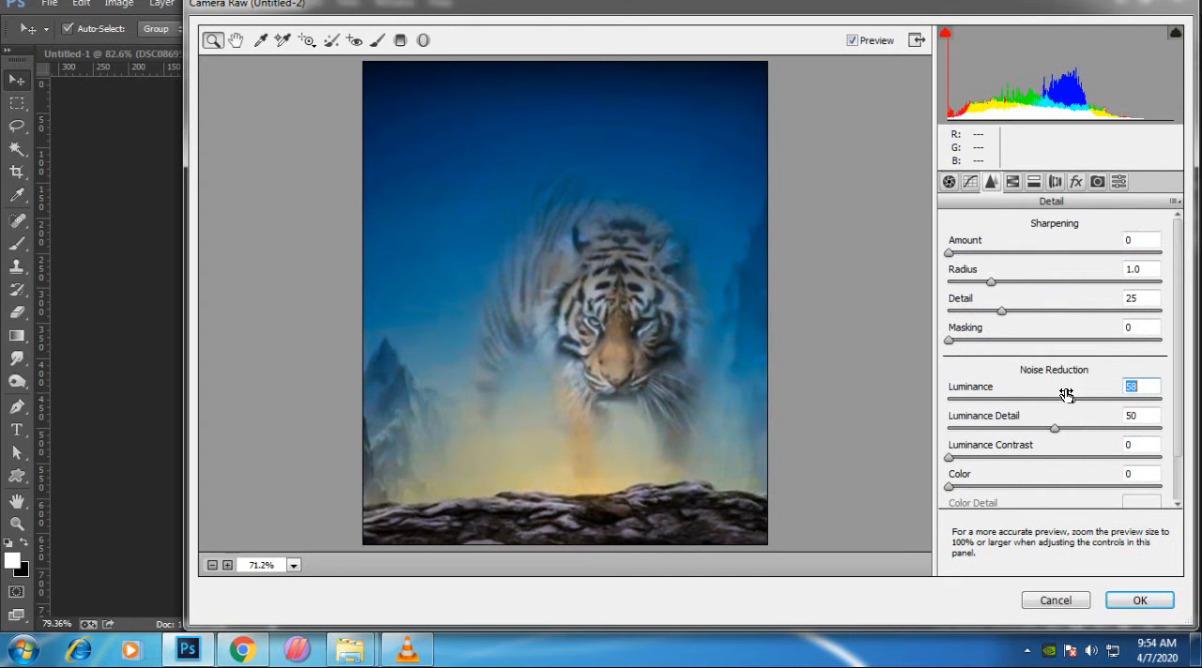
left_click(1012, 182)
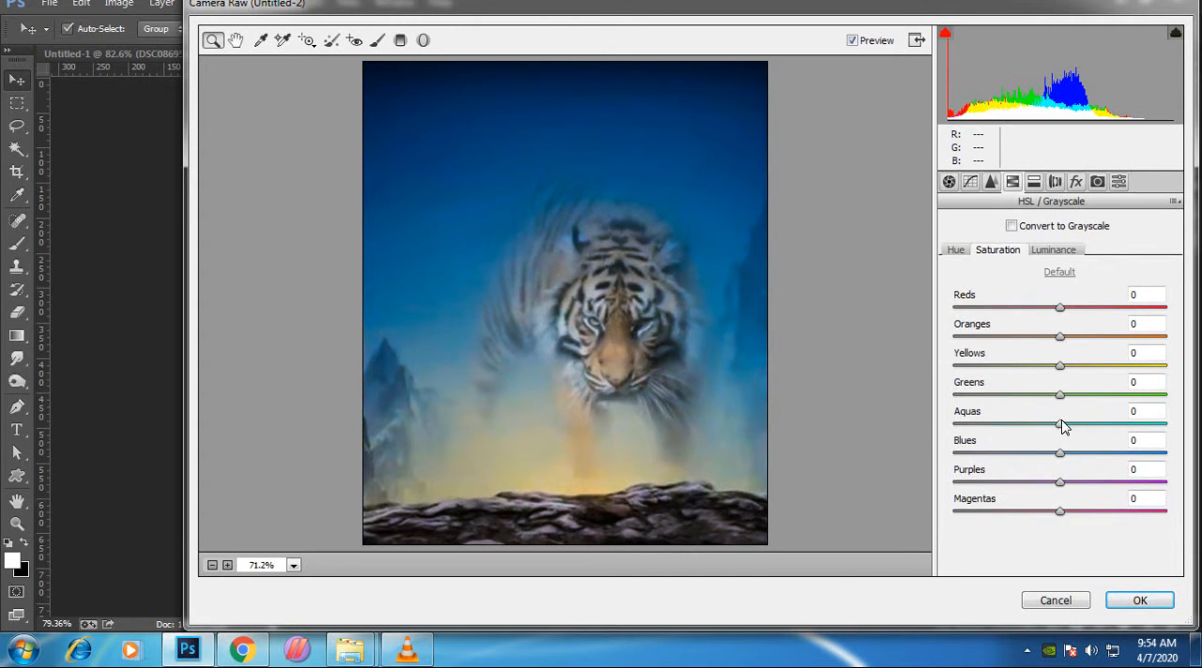
mouse_move(1062, 426)
left_mouse_down()
mouse_move(1127, 427)
mouse_move(1064, 420)
left_mouse_up()
left_click_drag(1063, 368, 1125, 349)
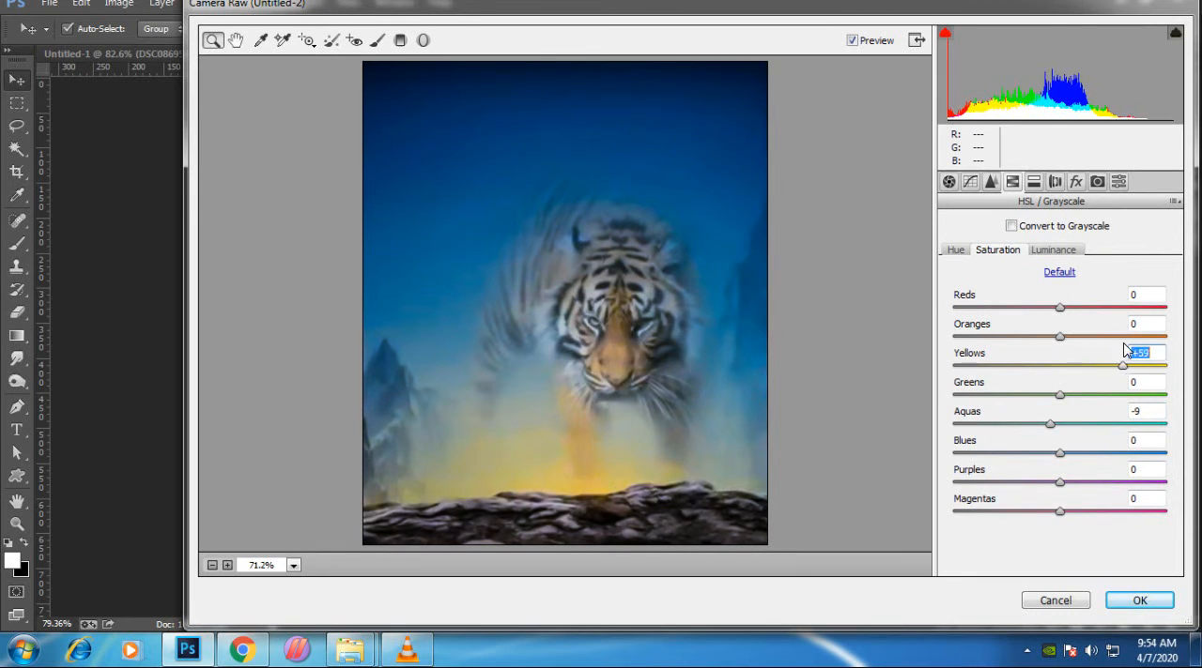
left_click_drag(1060, 307, 1071, 308)
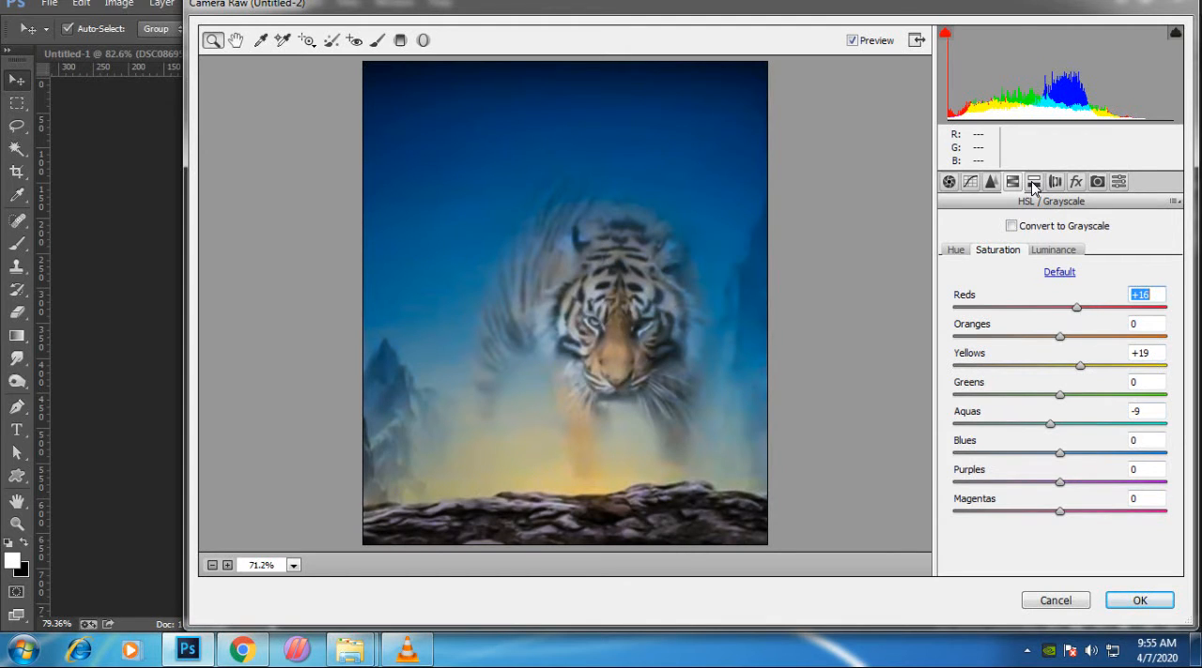
- Add a post-crop vignette with Amount -13, apply the Camera Raw Filter and compare the tiger background before and after
left_click(1055, 182)
left_click(1075, 183)
mouse_move(1059, 416)
left_mouse_down()
mouse_move(1033, 413)
mouse_move(1083, 413)
mouse_move(1047, 416)
left_mouse_up()
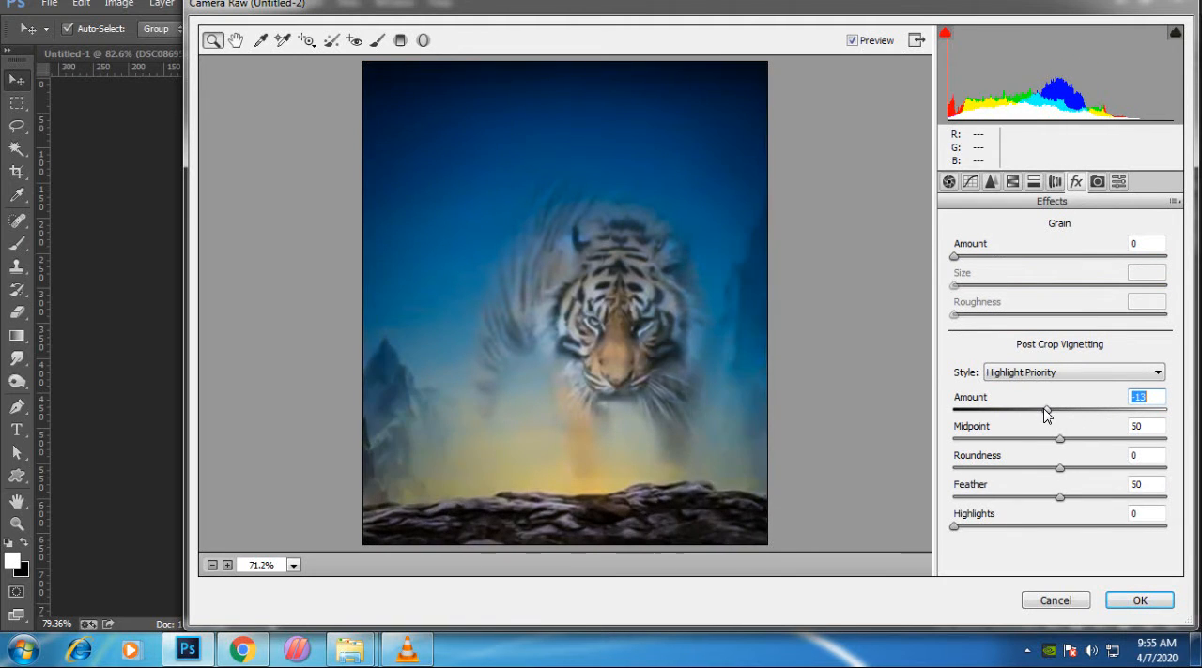
left_click(1137, 601)
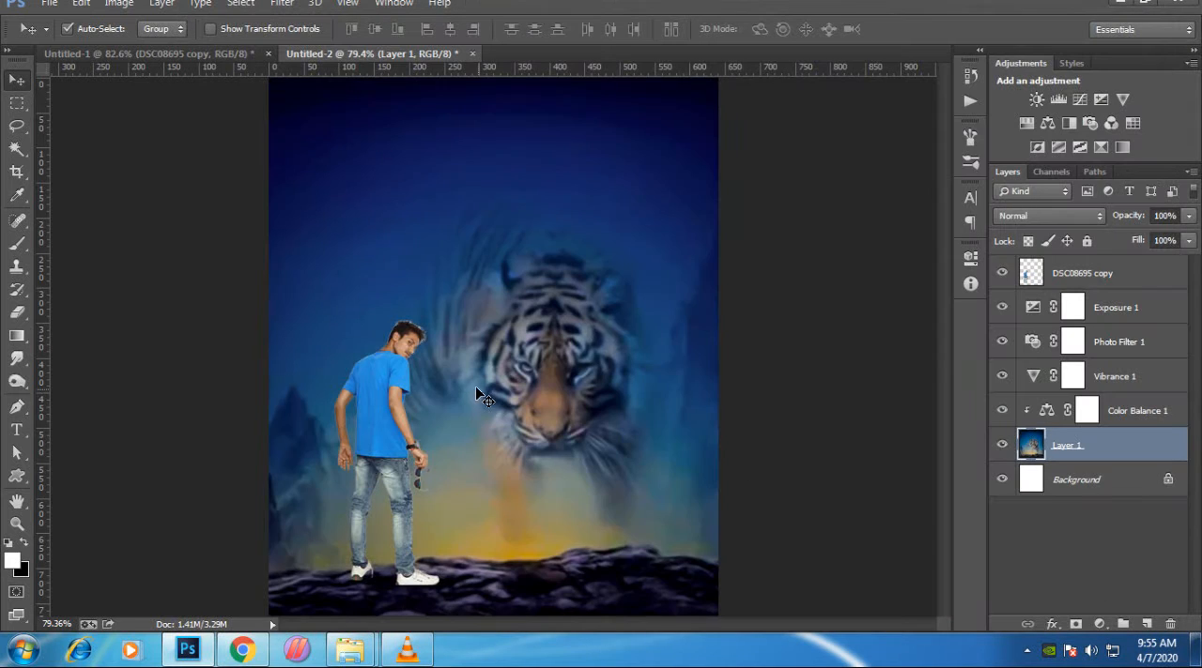
key("ctrl+z")
key("ctrl+z")
- Try the last Camera Raw Filter settings directly on the man cutout layer and undo them
left_click(385, 422)
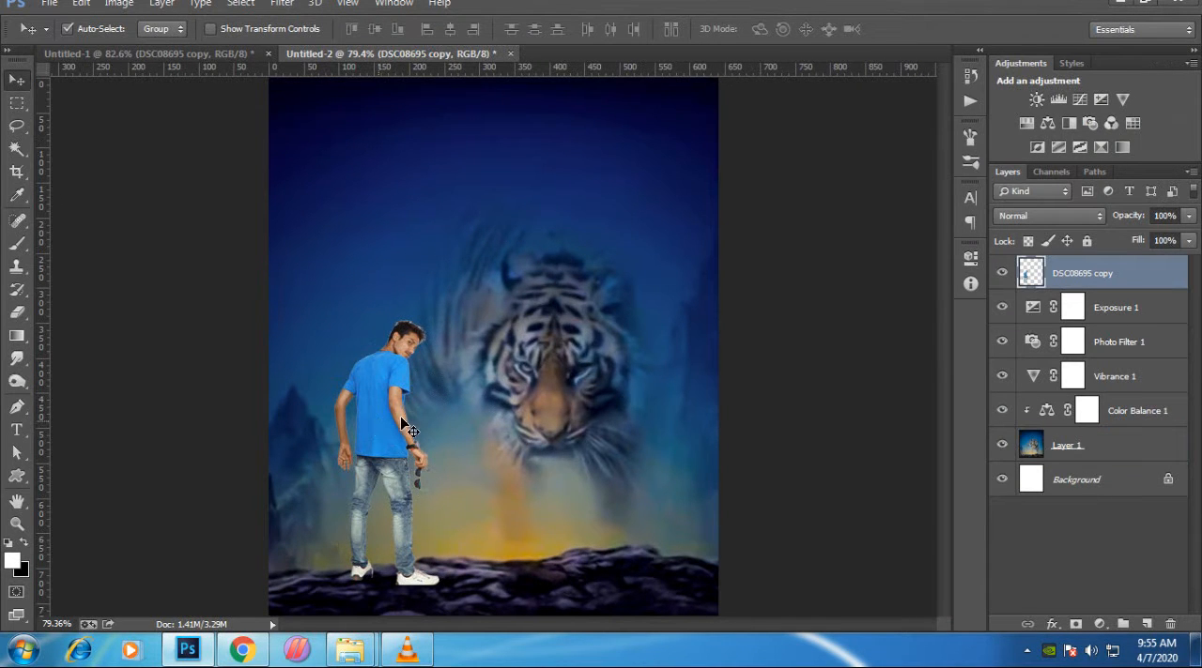
left_click(281, 3)
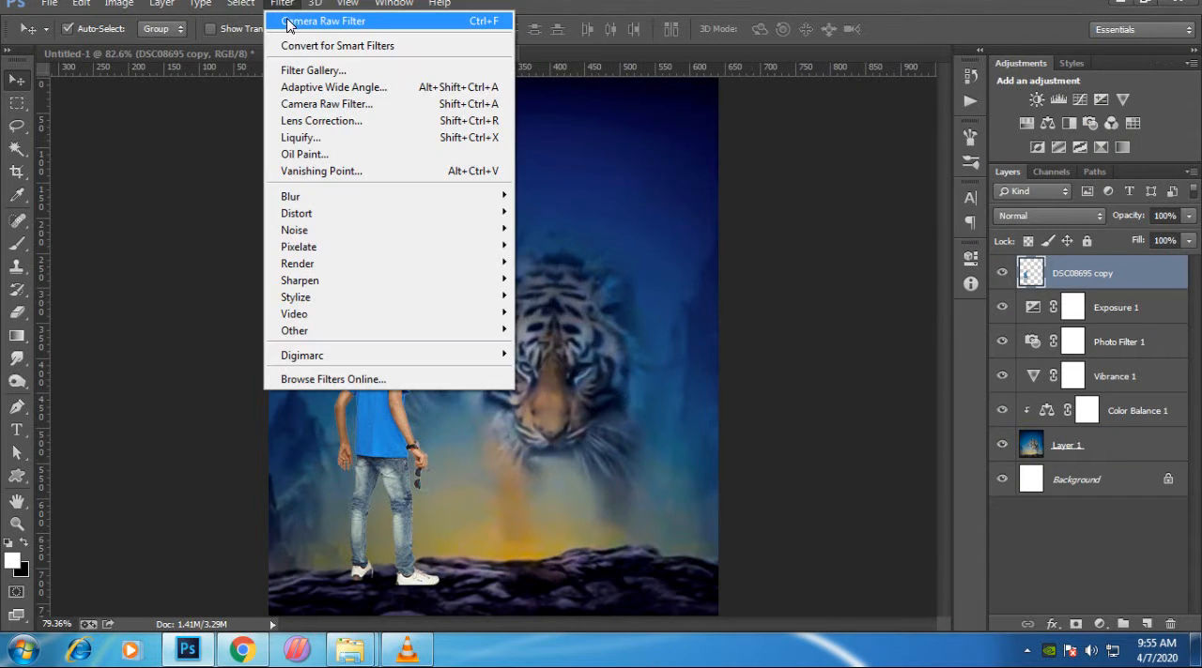
left_click(319, 21)
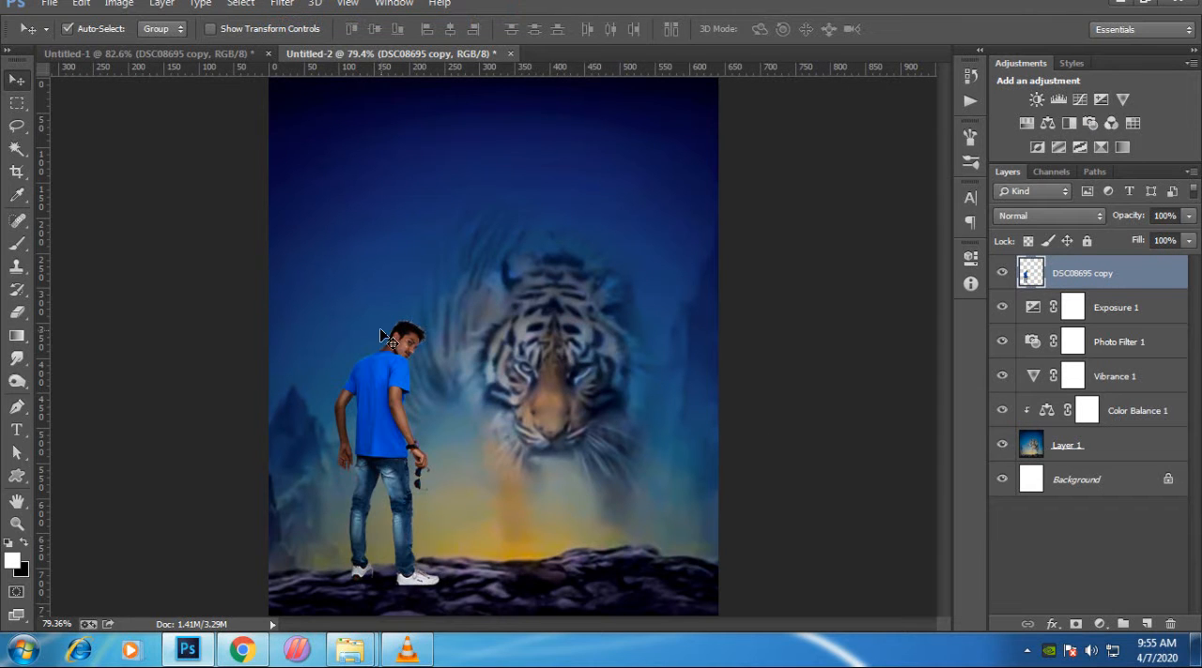
scroll(384, 369, "up", 5)
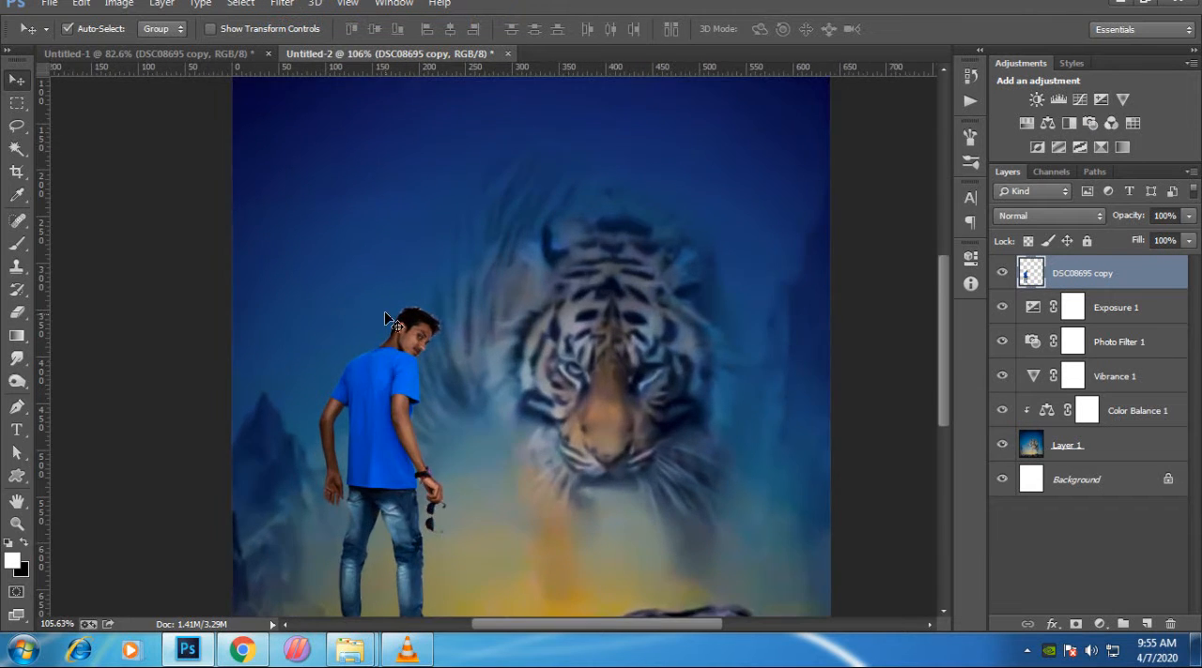
scroll(431, 361, "down", 3)
scroll(431, 362, "down", 3)
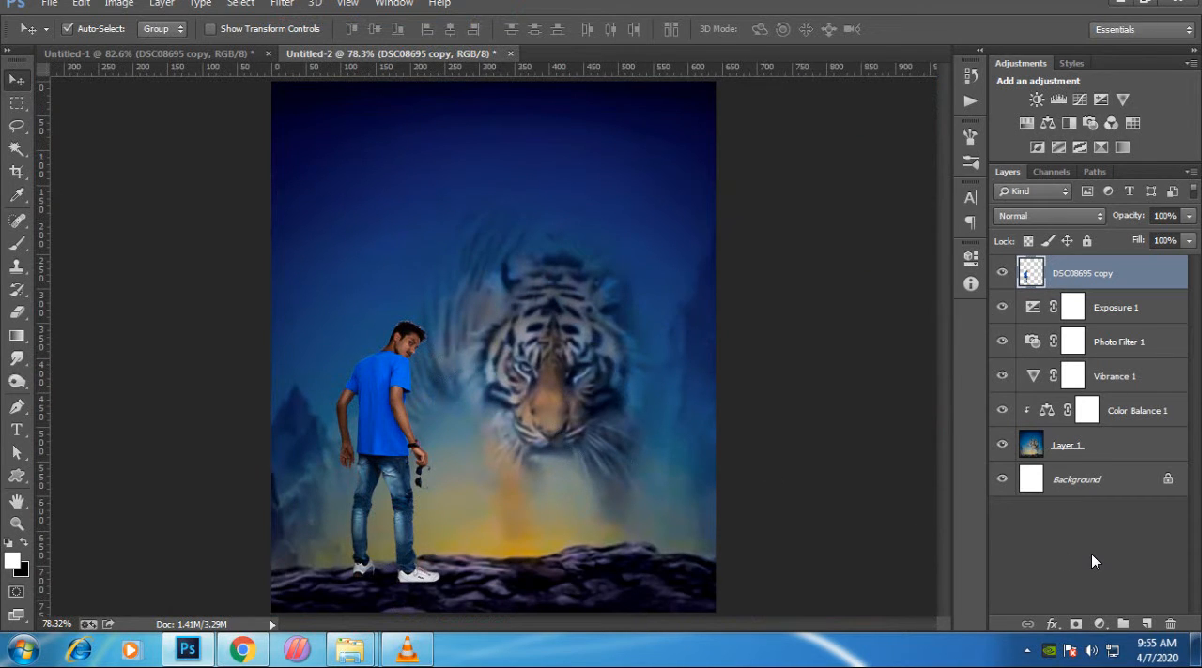
key("ctrl+z")
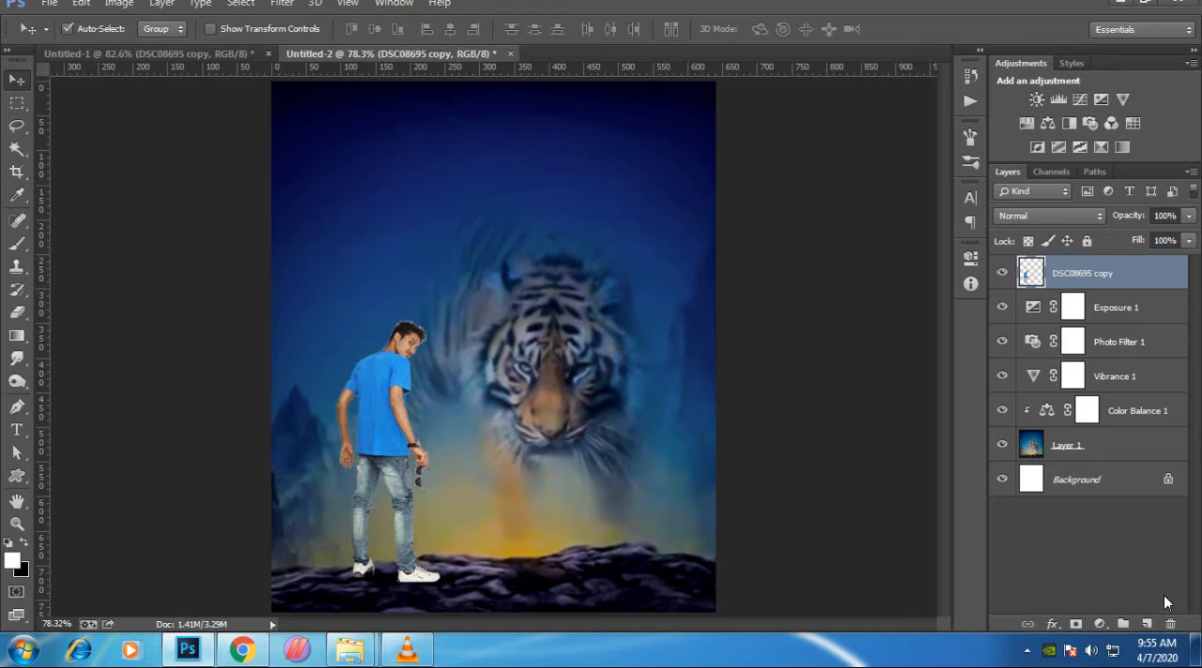
- Duplicate the man cutout layer and reapply the last Camera Raw Filter settings to the duplicate
key("ctrl+j")
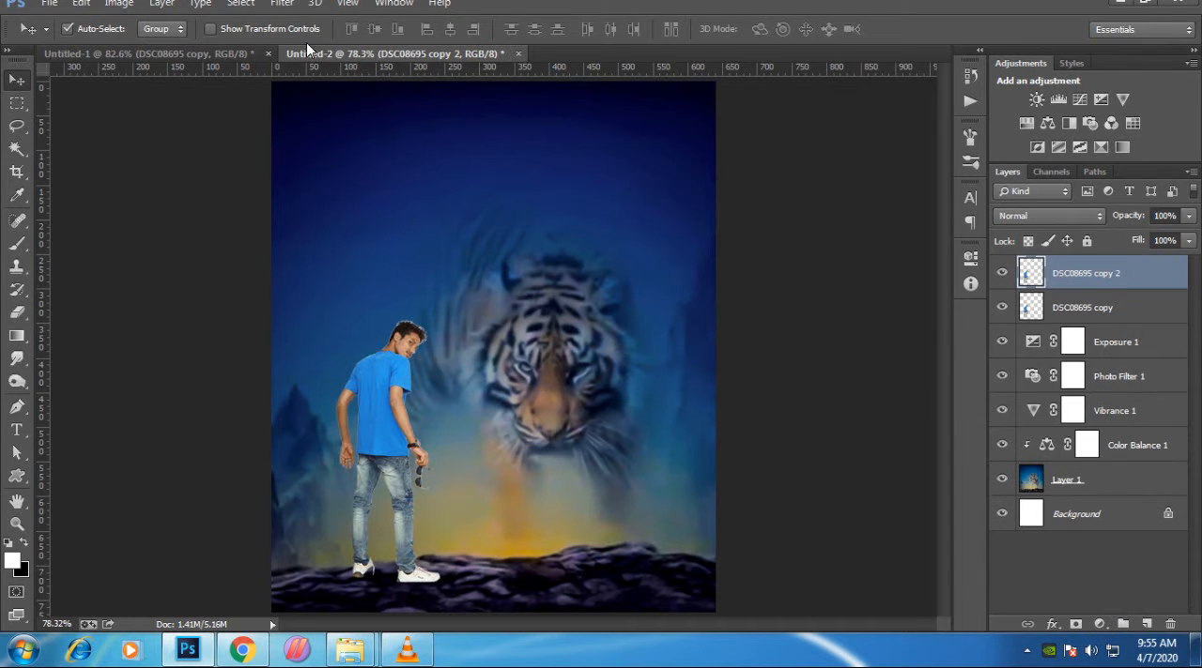
left_click(284, 6)
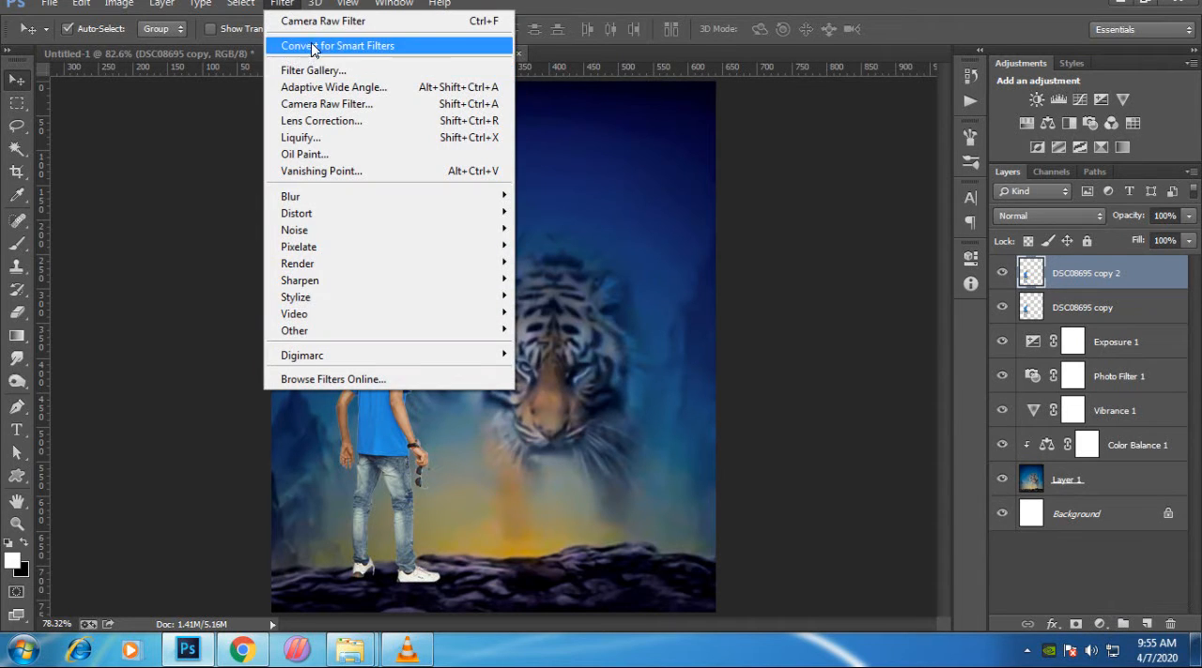
left_click(324, 42)
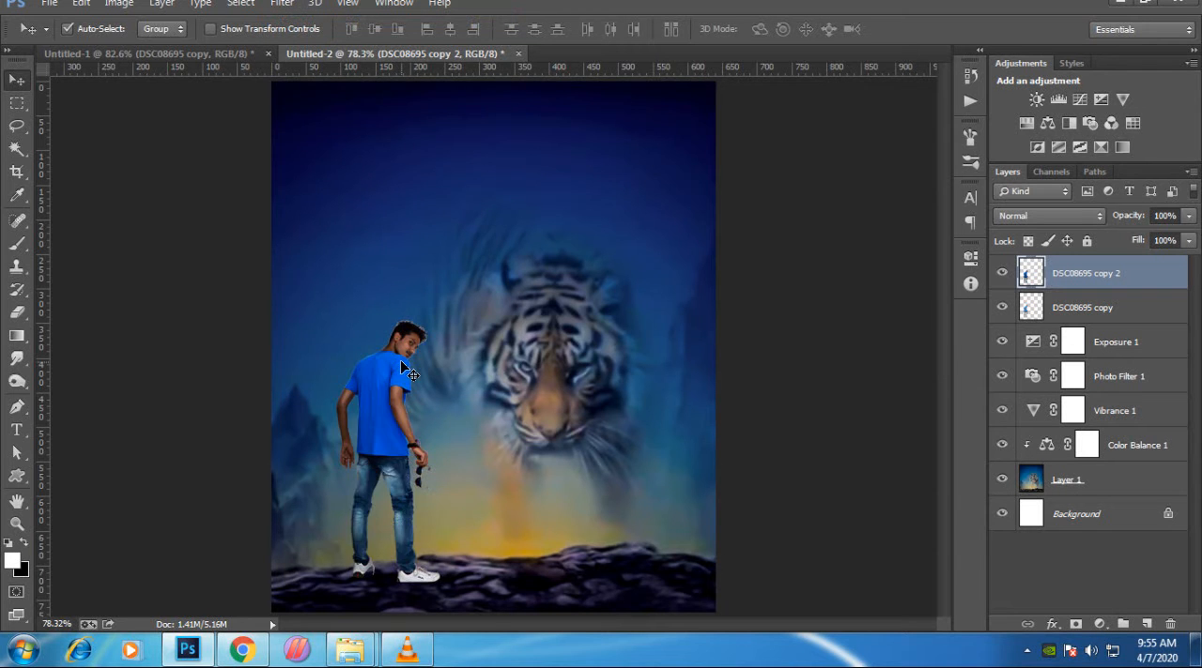
- Load the man cutout's outline as a selection while keeping the top cutout copy as the working layer
scroll(400, 360, "up", 15)
scroll(922, 320, "down", 1)
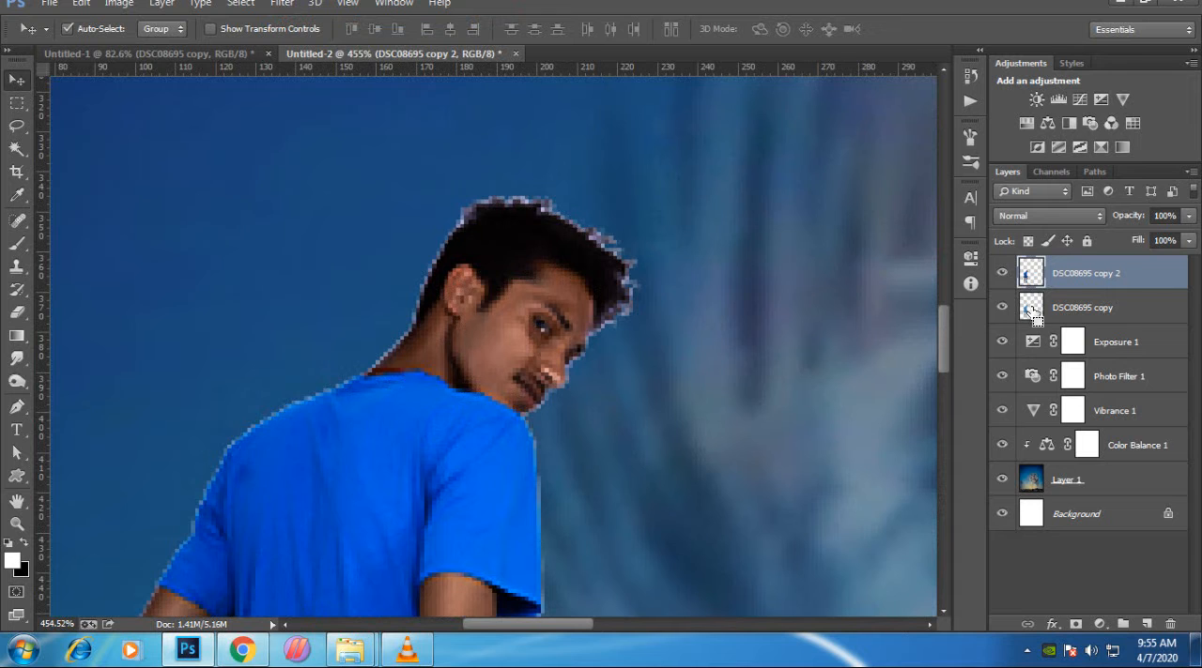
left_click(1033, 312, "ctrl")
scroll(538, 357, "down", 1)
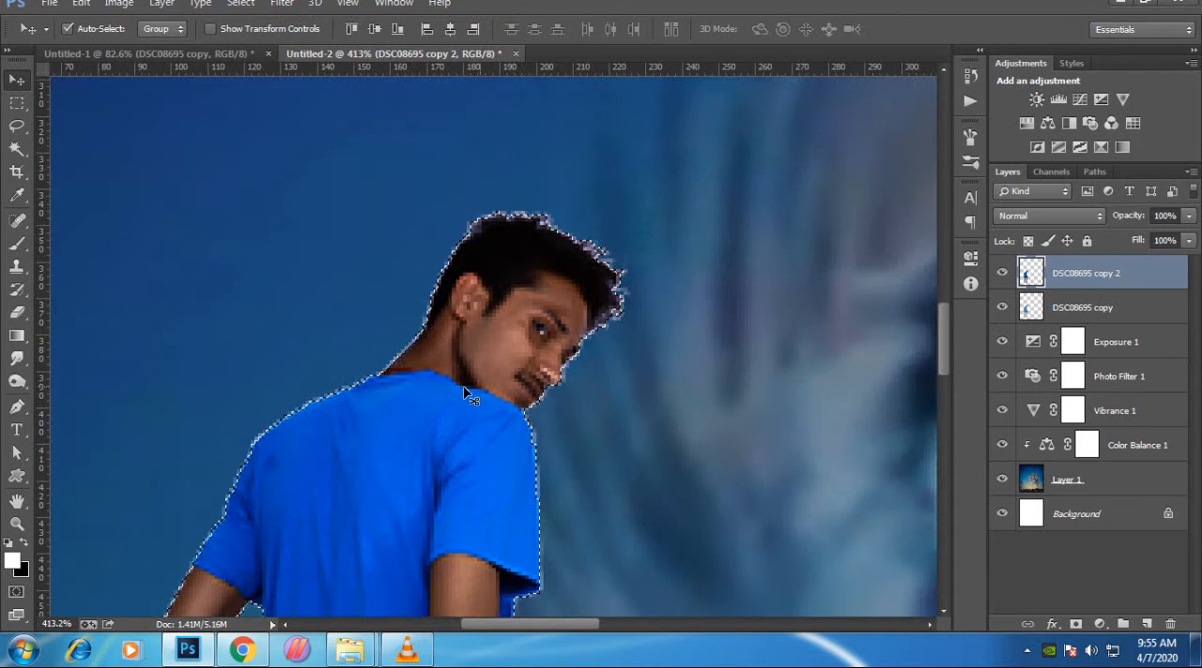
- Erase the filtered copy over the man's face and hair with a soft 50 px eraser at 100% opacity
key("e")
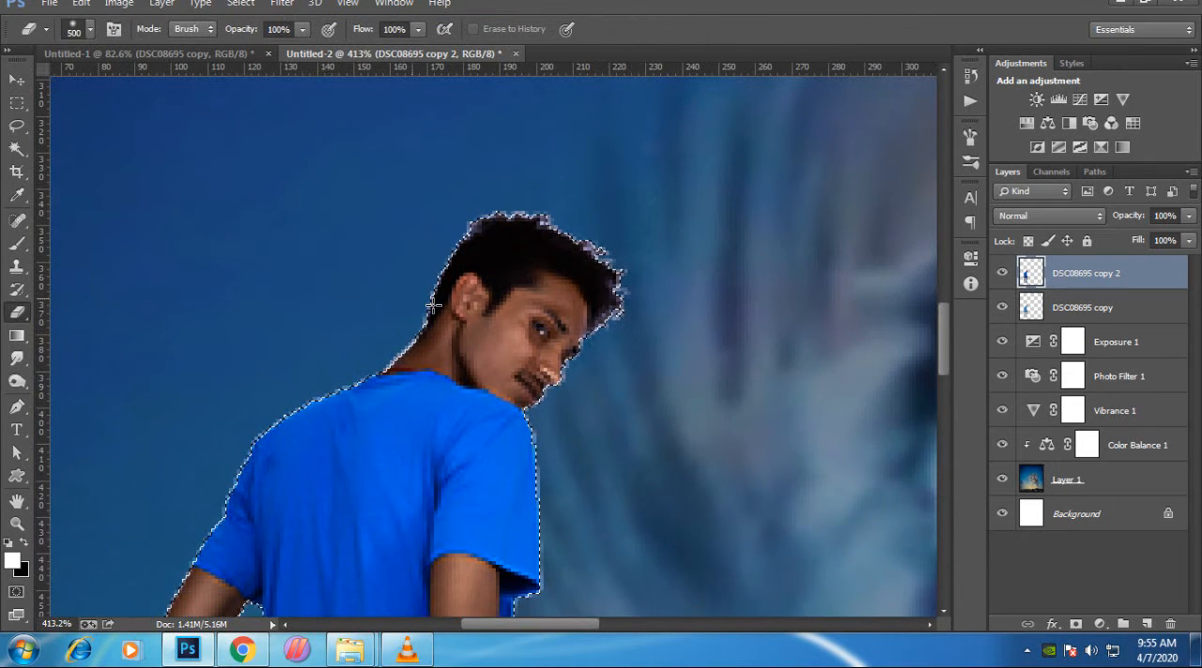
scroll(522, 322, "down", 7)
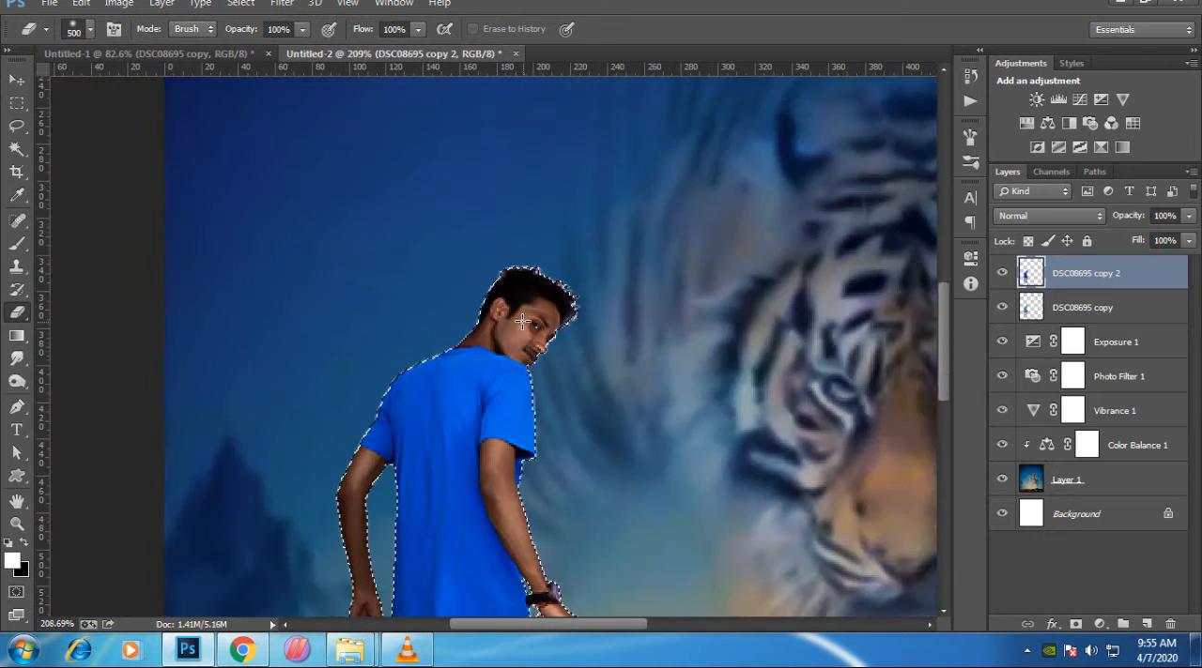
scroll(522, 322, "down", 5)
scroll(470, 282, "up", 2)
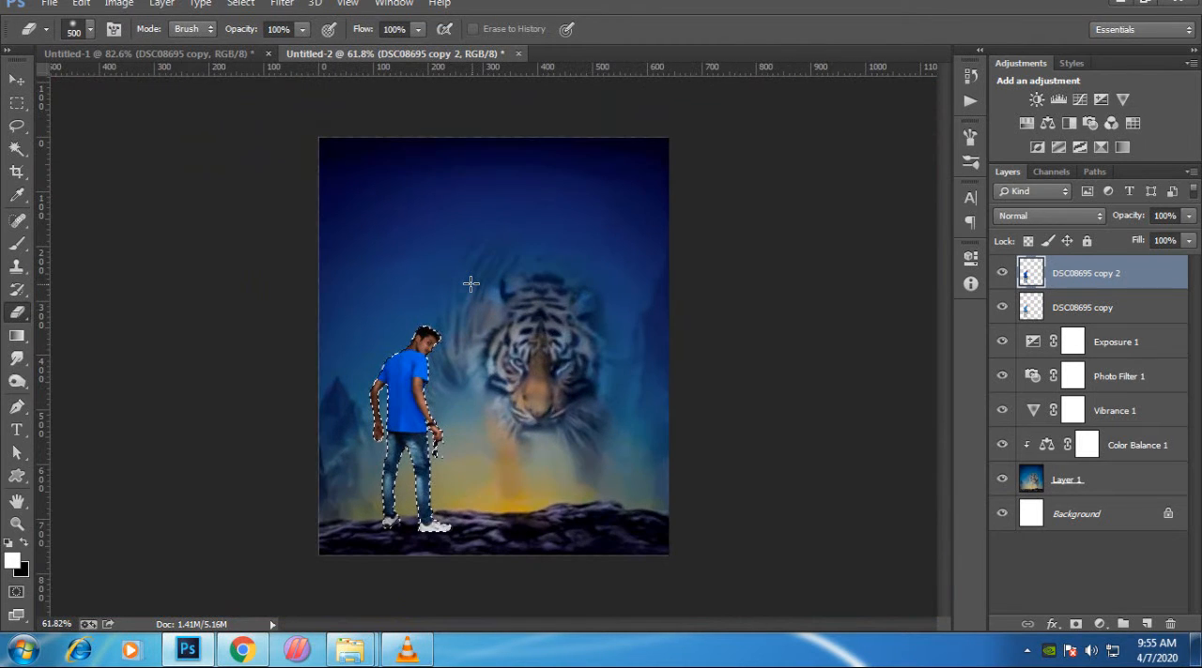
key("bracketleft")
key("bracketleft")
key("bracketleft")
key("bracketleft")
key("bracketleft")
key("bracketleft")
key("bracketleft")
key("bracketleft")
key("bracketleft")
key("bracketleft")
key("bracketleft")
key("bracketleft")
key("bracketleft")
key("bracketleft")
key("bracketleft")
key("bracketleft")
key("bracketleft")
key("bracketleft")
key("bracketleft")
key("bracketleft")
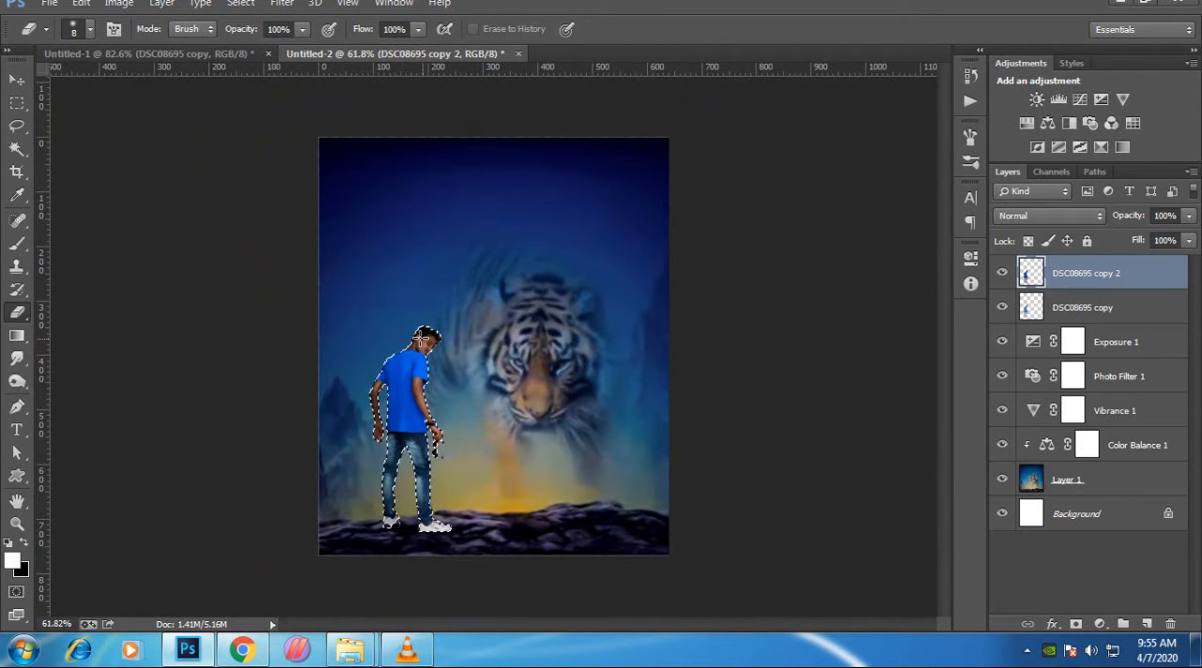
key("bracketright")
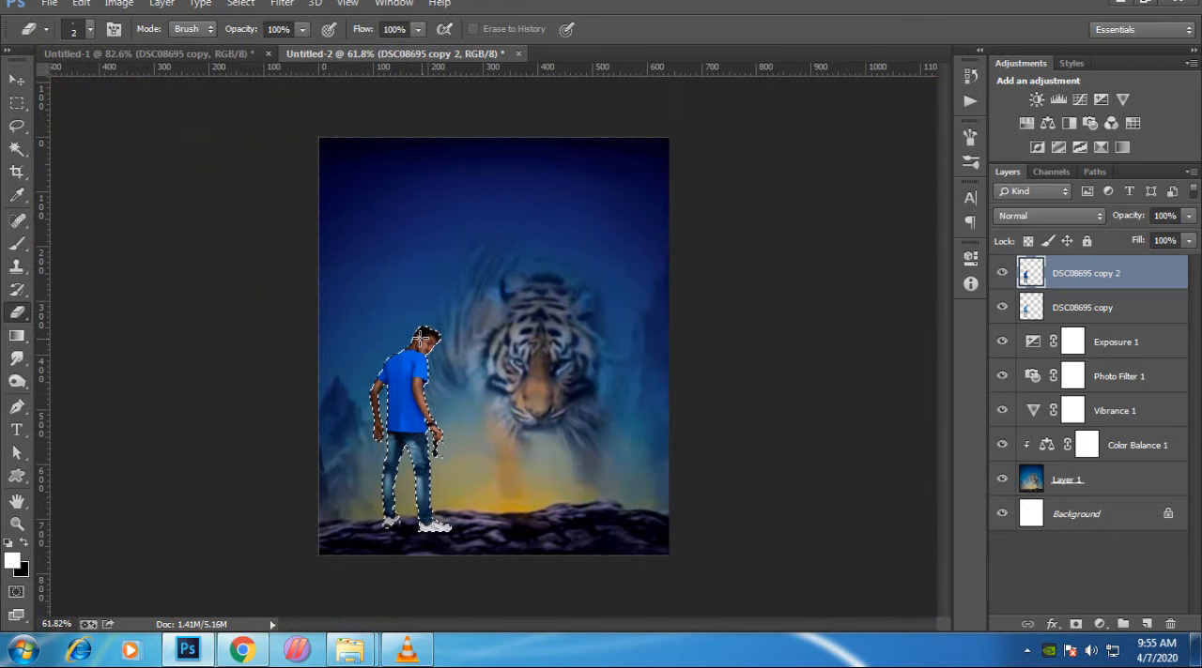
scroll(424, 336, "up", 8)
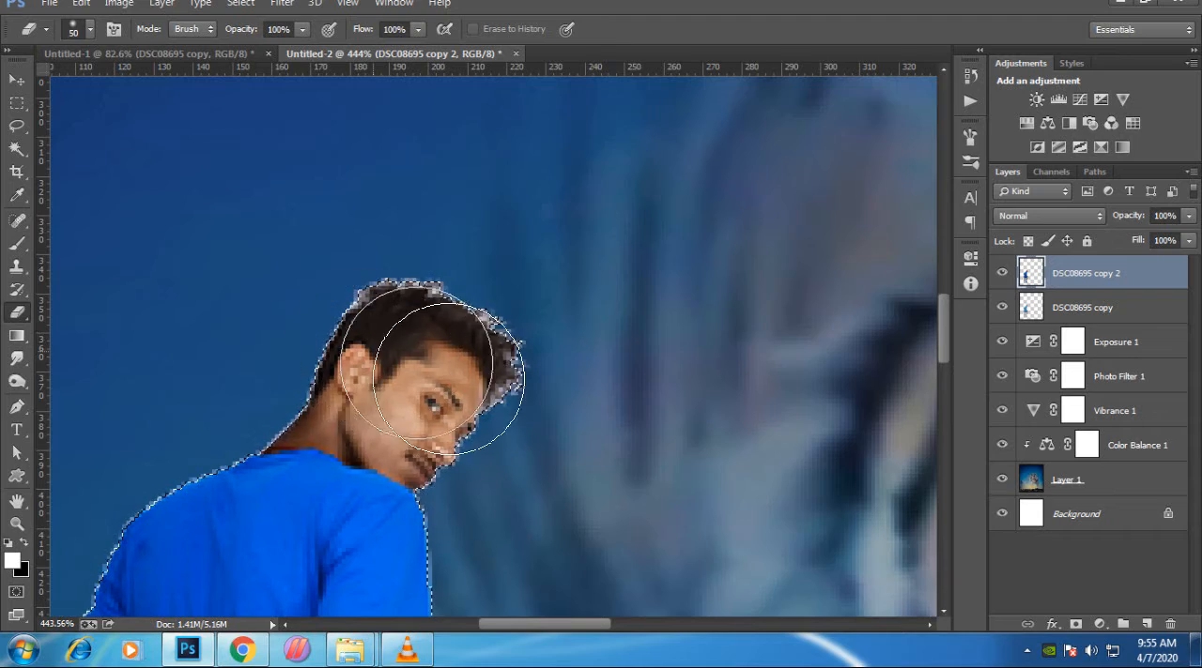
scroll(422, 309, "down", 1)
scroll(416, 323, "down", 4)
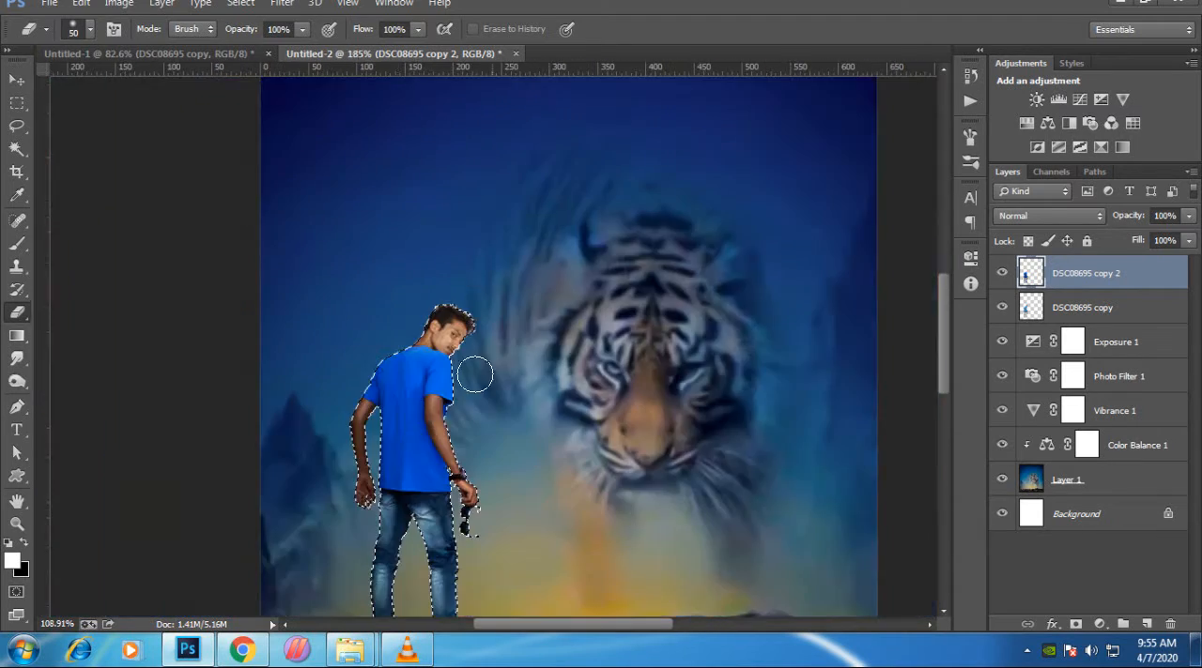
- Erase the filtered copy over the man's left arm and hand and over his right hand, using the 50 px eraser
scroll(316, 456, "up", 4)
mouse_move(371, 345)
left_mouse_down()
mouse_move(367, 359)
mouse_move(394, 375)
mouse_move(392, 345)
left_mouse_up()
mouse_move(385, 493)
left_mouse_down()
mouse_move(354, 496)
mouse_move(389, 569)
left_mouse_up()
mouse_move(710, 535)
left_mouse_down()
mouse_move(759, 531)
mouse_move(719, 498)
mouse_move(699, 453)
left_mouse_up()
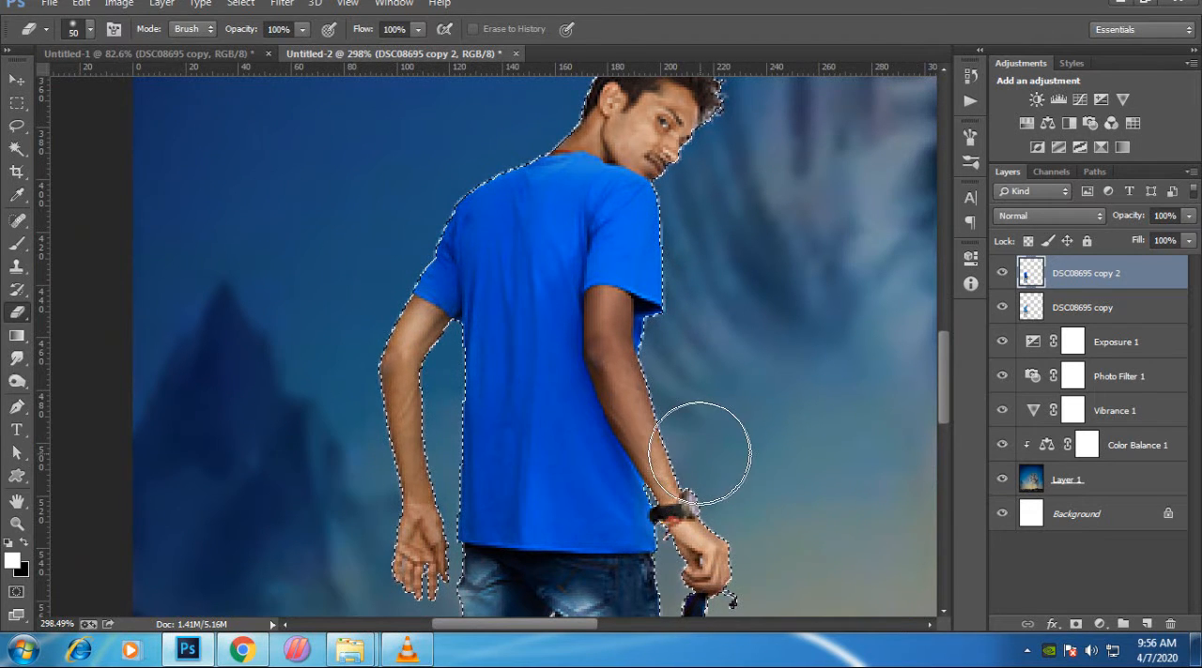
- Erase the filtered copy along the man's right arm from sleeve to wrist with a 10 px eraser, redoing the first stroke
scroll(595, 303, "up", 3)
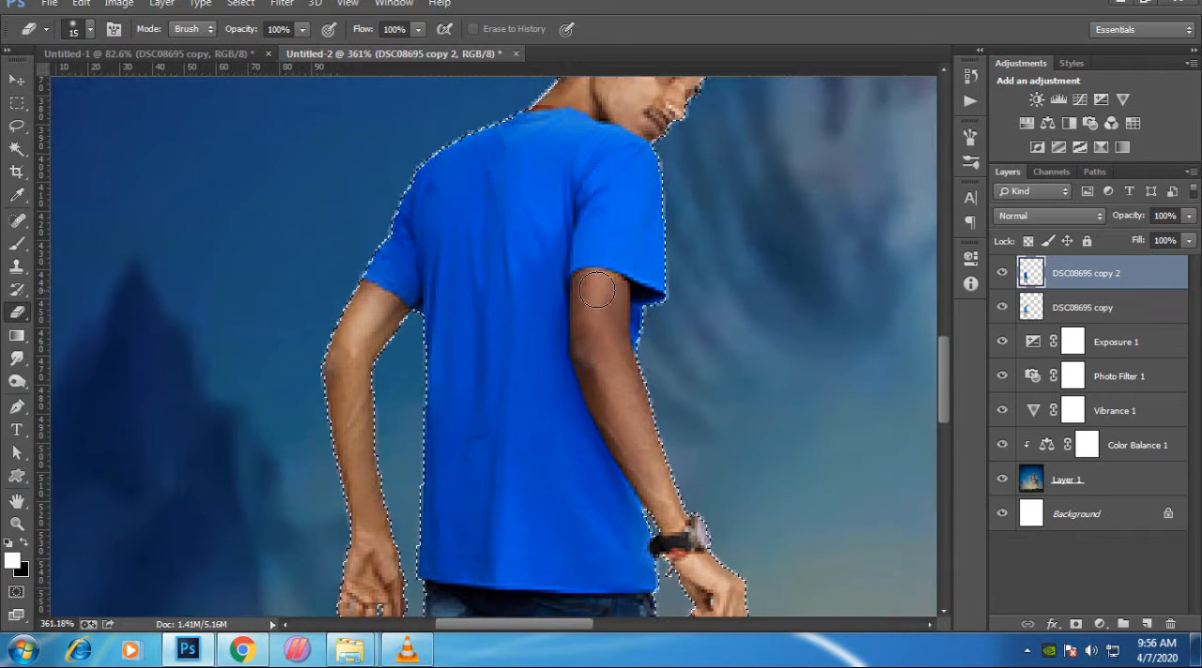
key("bracketleft")
key("bracketleft")
key("bracketleft")
key("bracketleft")
mouse_move(586, 279)
left_mouse_down()
mouse_move(570, 345)
mouse_move(599, 441)
left_mouse_up()
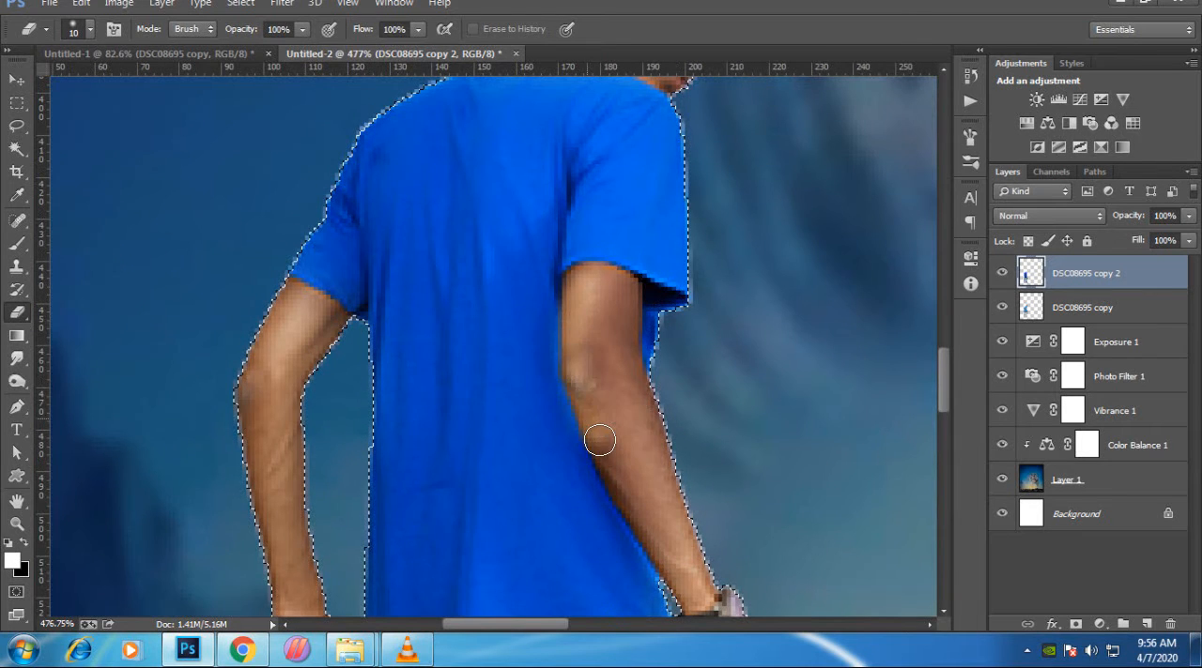
key("ctrl+z")
mouse_move(579, 279)
left_mouse_down()
mouse_move(579, 372)
mouse_move(636, 502)
left_mouse_up()
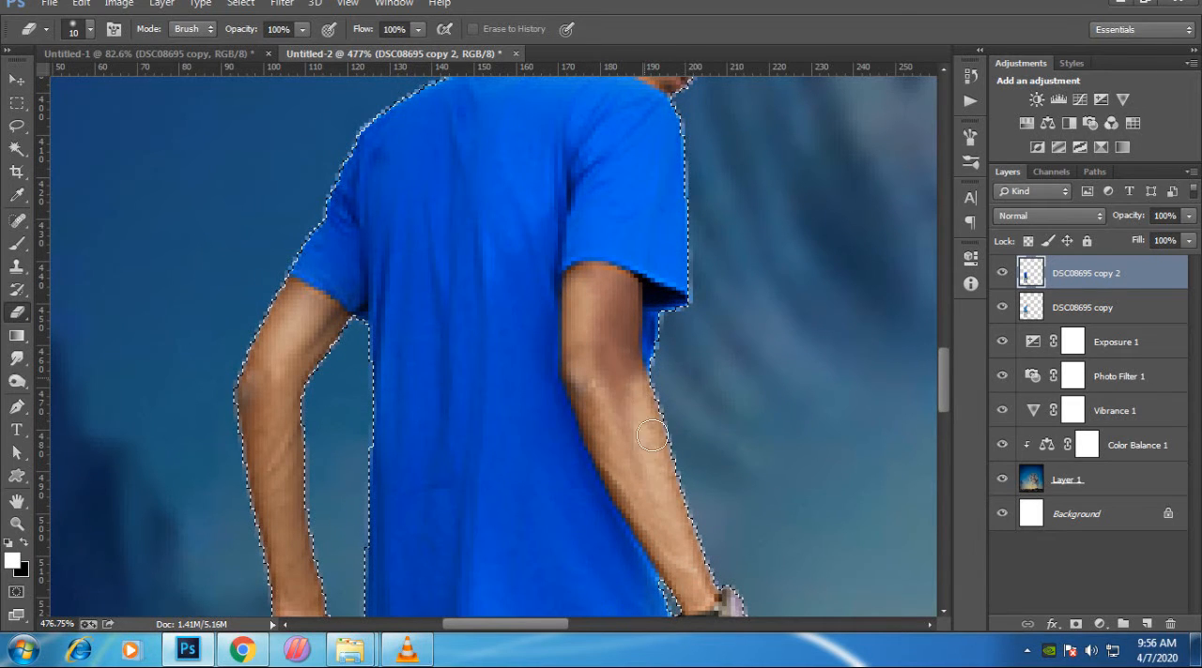
mouse_move(652, 435)
left_mouse_down()
mouse_move(610, 361)
mouse_move(626, 459)
mouse_move(614, 302)
mouse_move(589, 290)
mouse_move(597, 278)
mouse_move(616, 292)
mouse_move(623, 327)
mouse_move(617, 380)
mouse_move(631, 295)
left_mouse_up()
scroll(571, 328, "down", 3)
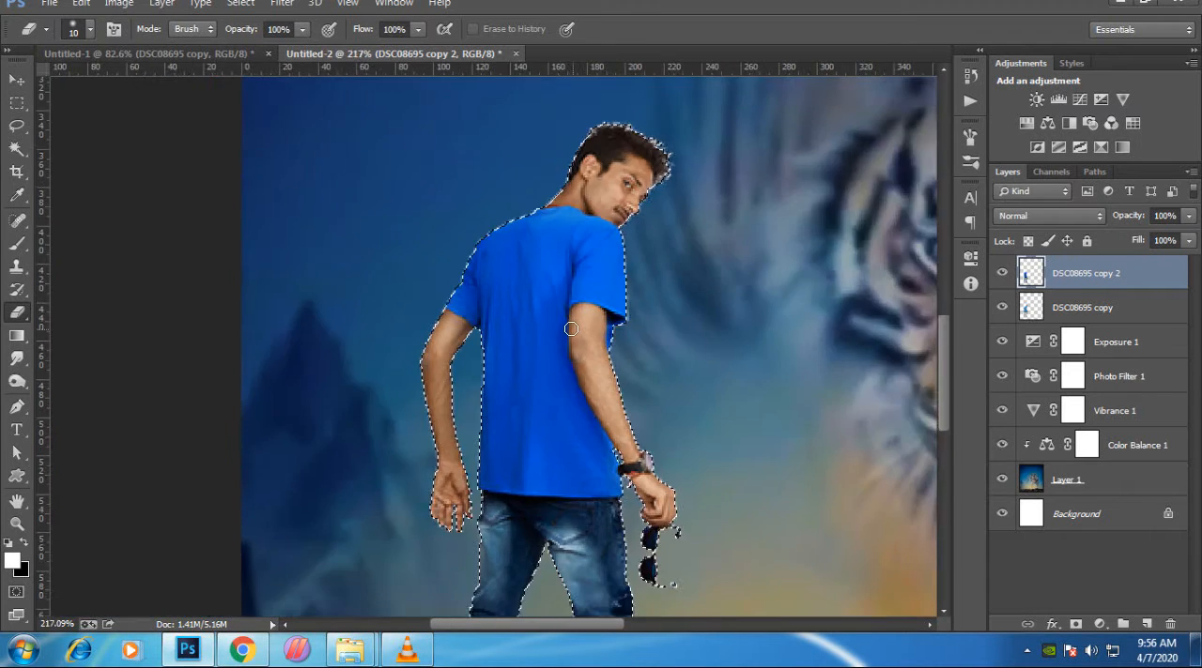
- Check the hand holding the sunglasses, deselect the man's outline and review the whole composite
scroll(571, 328, "down", 4)
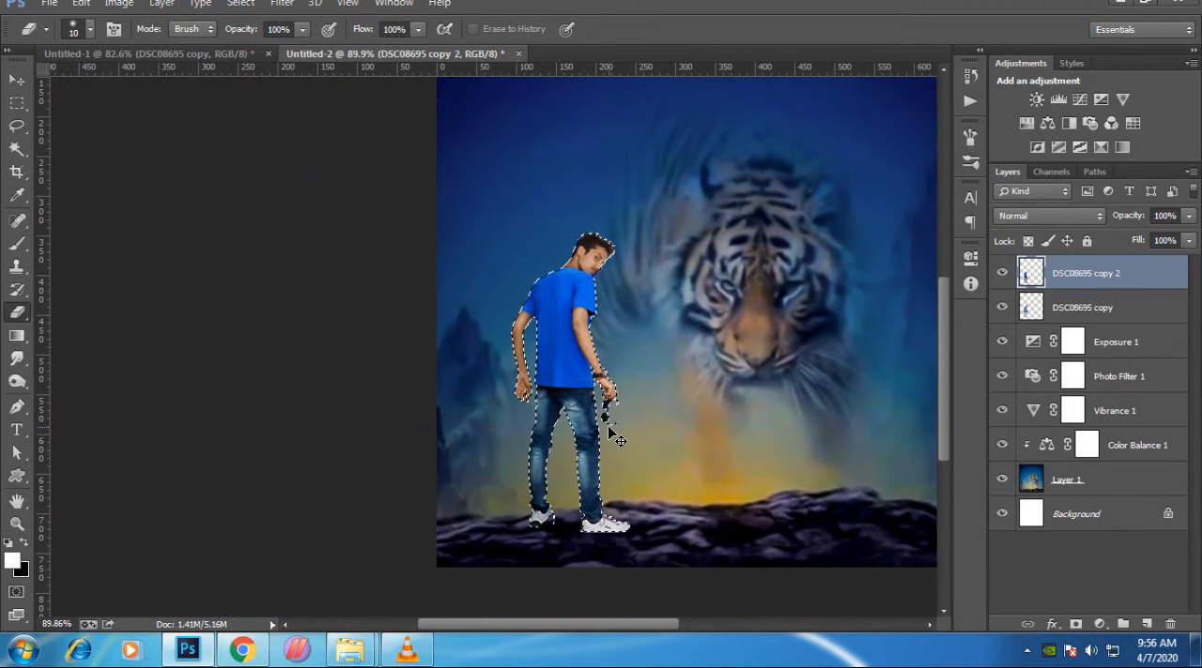
scroll(615, 435, "up", 5)
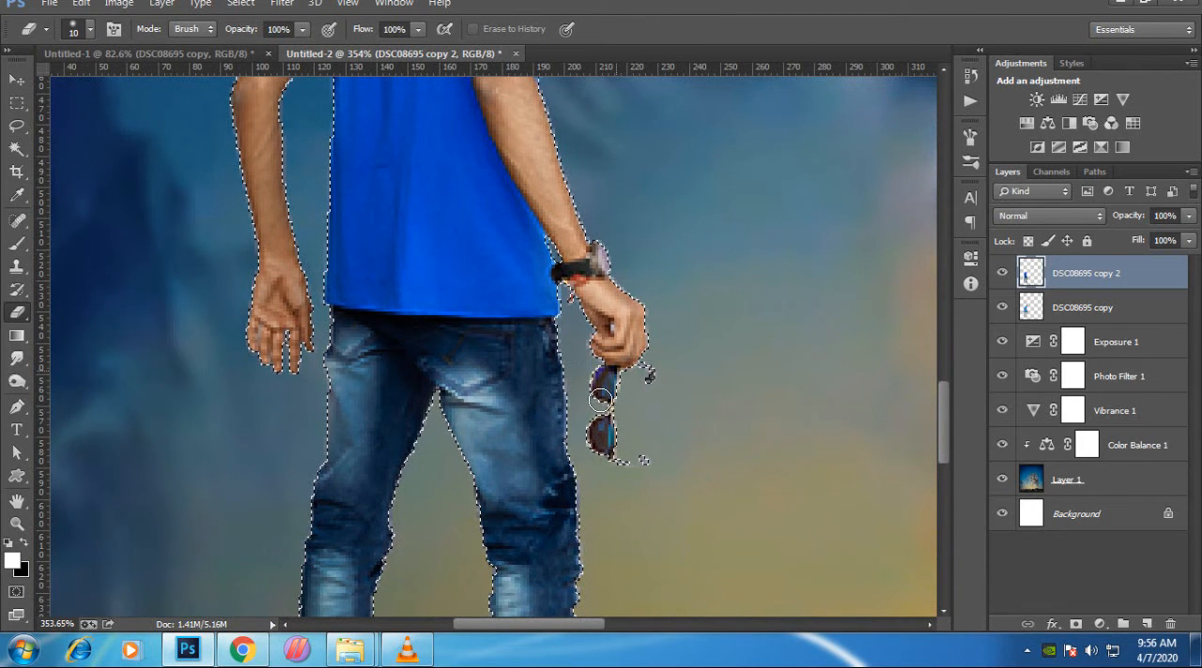
scroll(600, 401, "down", 5)
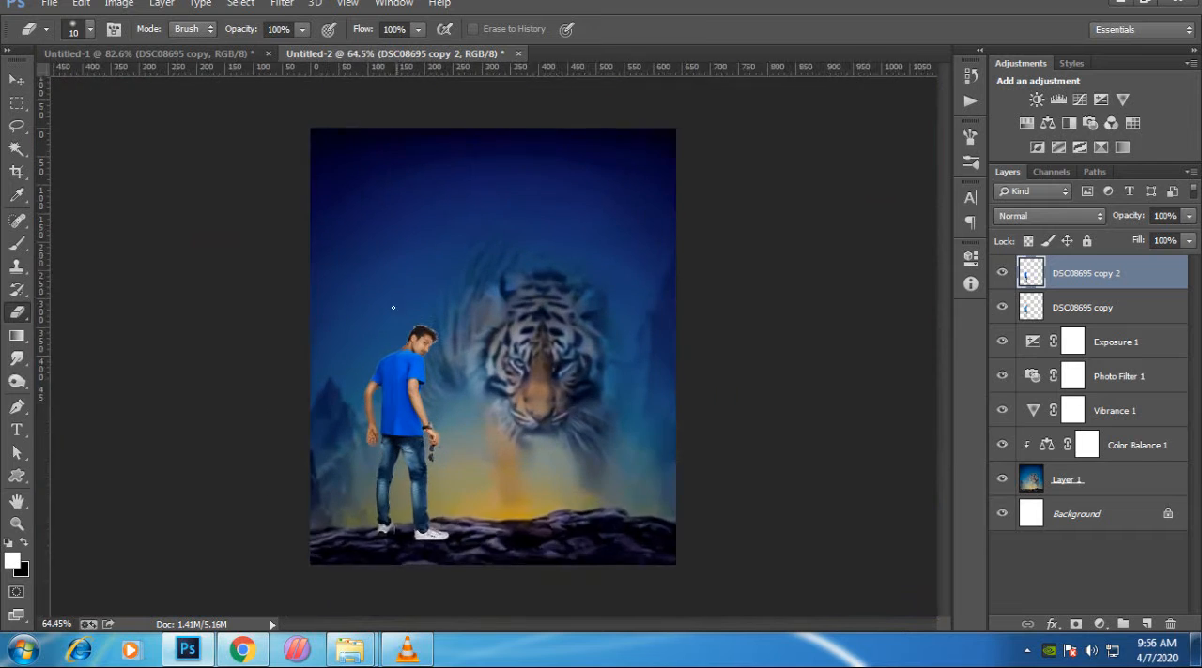
scroll(292, 356, "up", 1)
key("v")
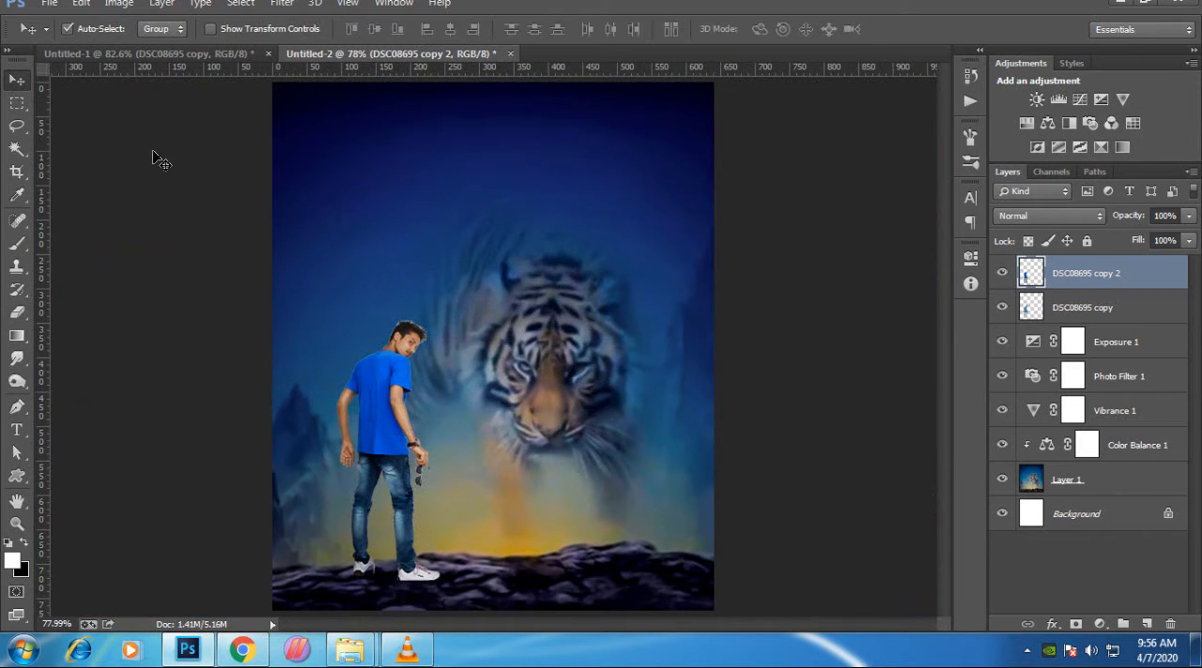
scroll(514, 341, "down", 1)
scroll(514, 341, "up", 1)
- Add the title "Bangal Tiger" in white Arial Bold at 22.42 pt and move it to the top of the sky
key("t")
left_click(335, 244)
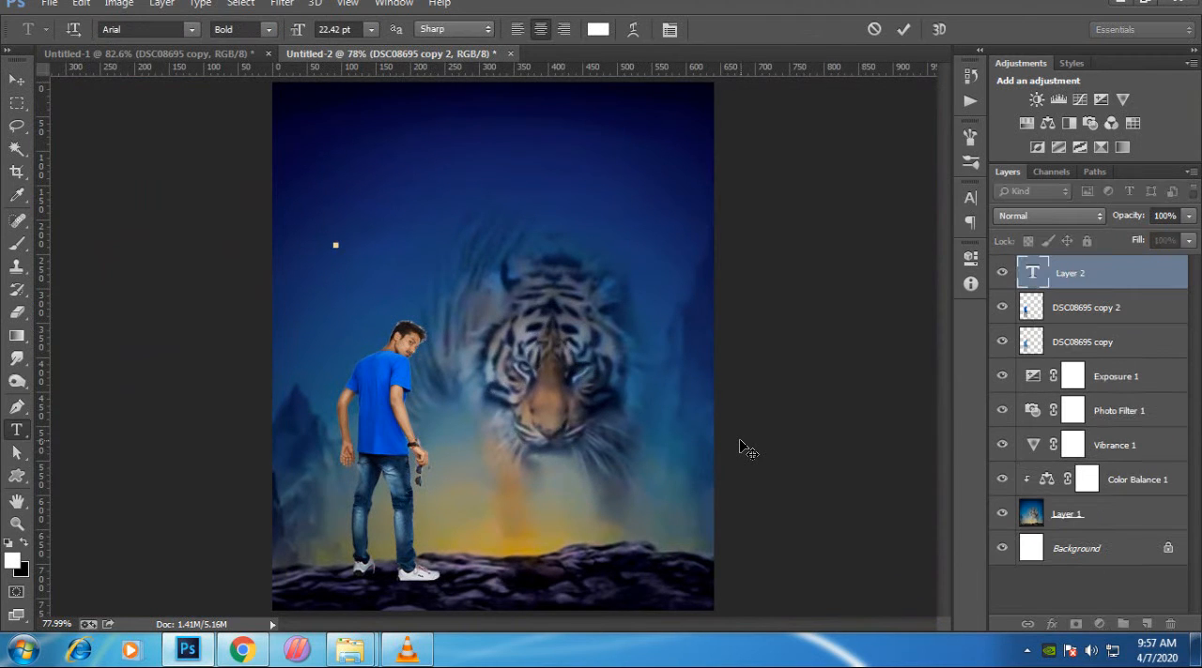
type("Ba")
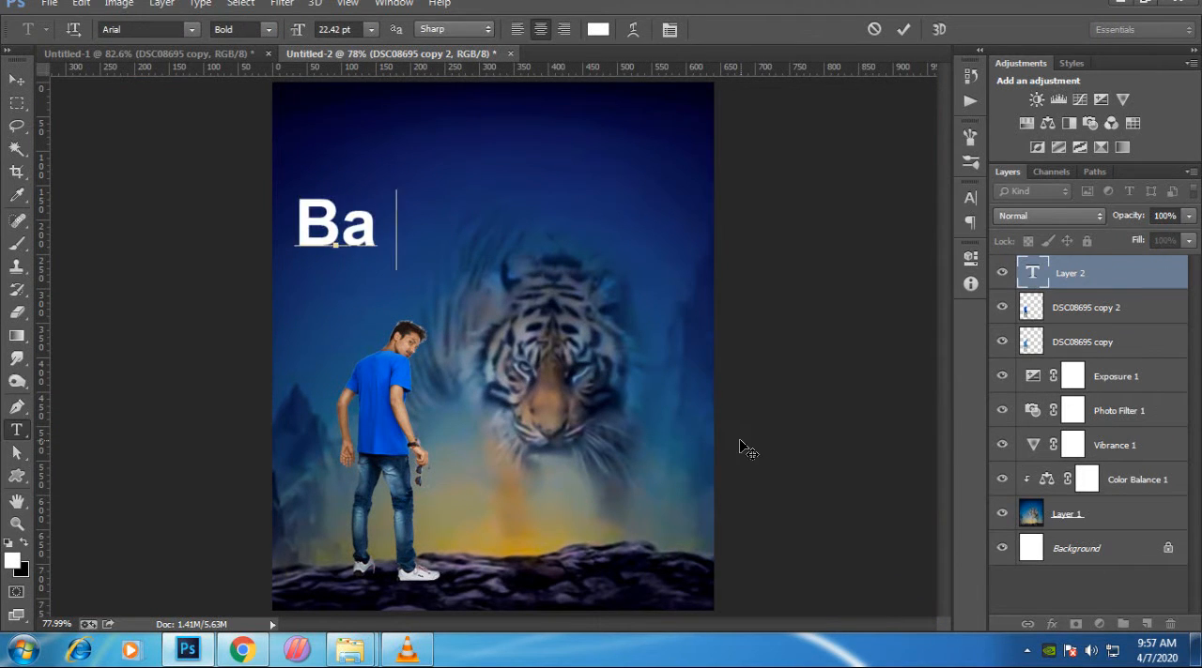
type("ngal")
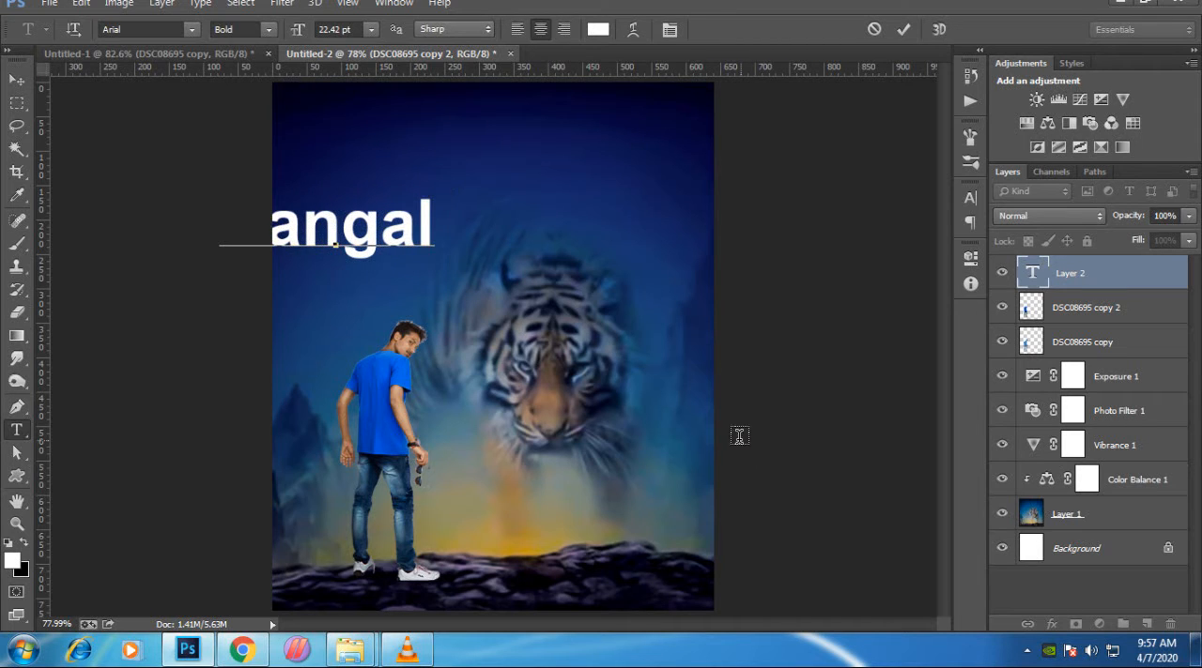
type(" Tiger")
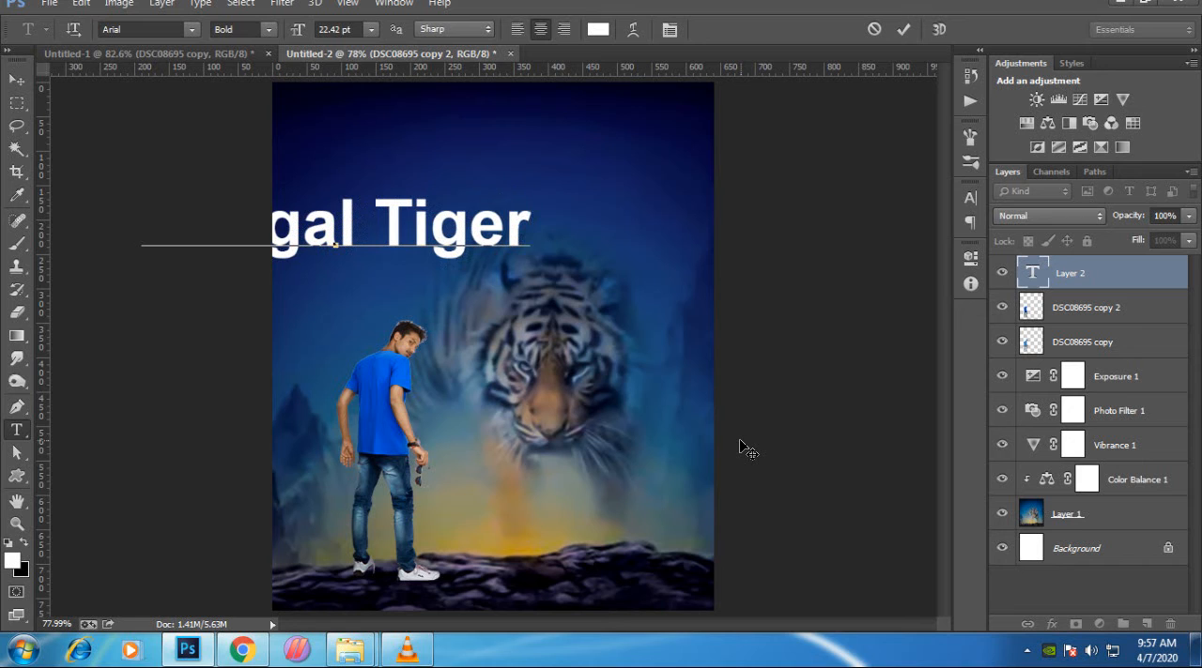
left_click(903, 29)
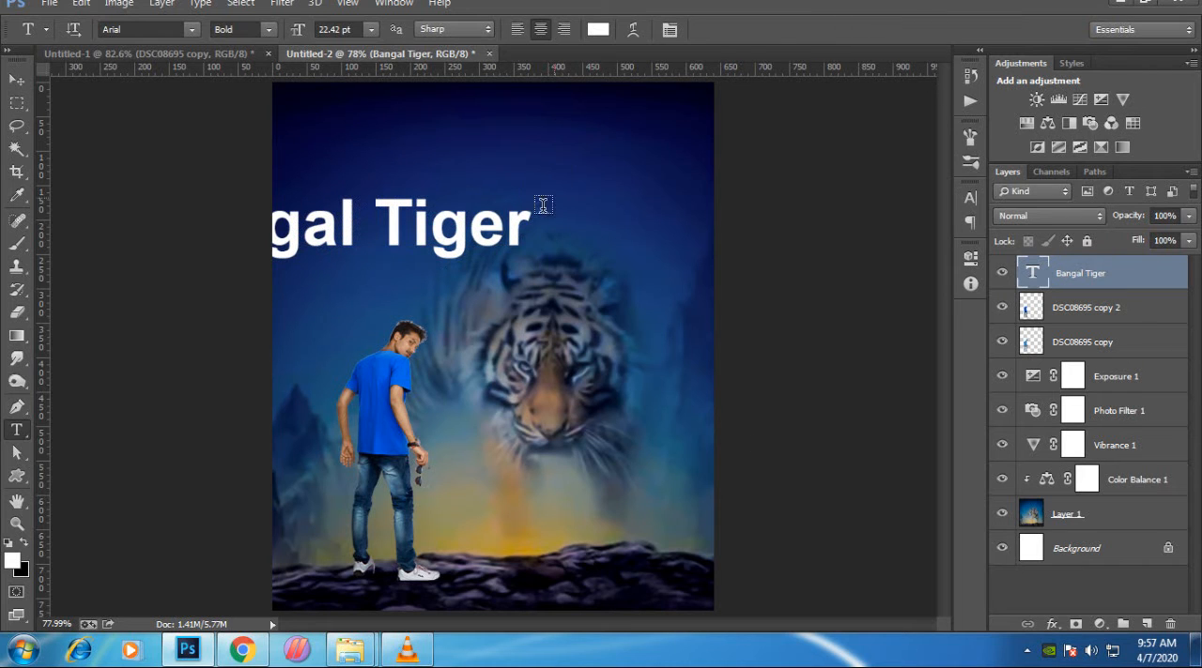
key("v")
left_click_drag(427, 235, 559, 144)
- Try several fonts on the "Bangal Tiger" title and set it to Bradley Hand ITC
key("t")
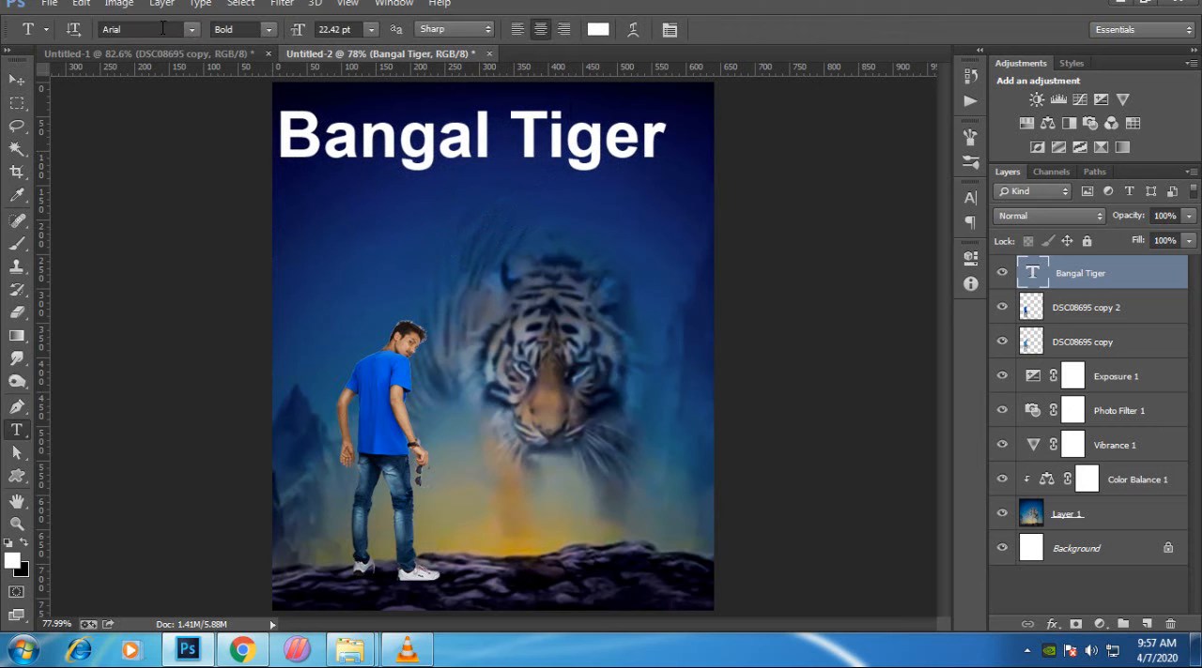
key("Down")
key("Down")
key("Down")
key("Down")
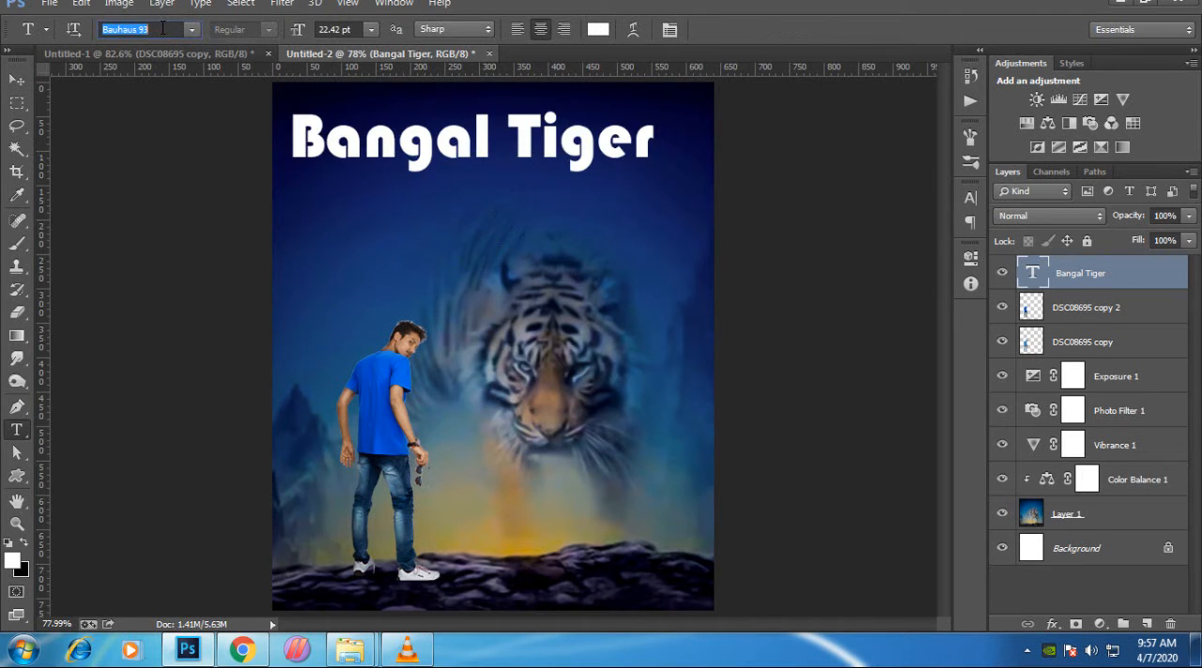
key("Down")
key("Down")
key("Down")
key("Down")
key("Down")
key("Down")
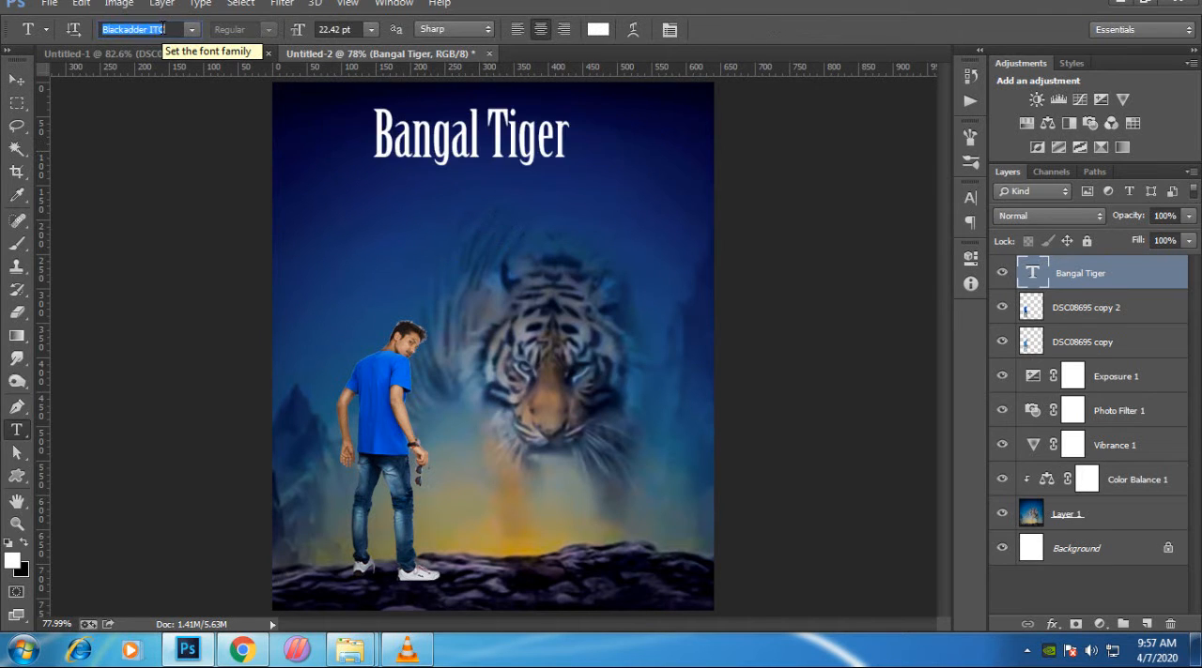
key("Down")
key("Down")
key("Down")
key("Down")
key("Down")
key("Down")
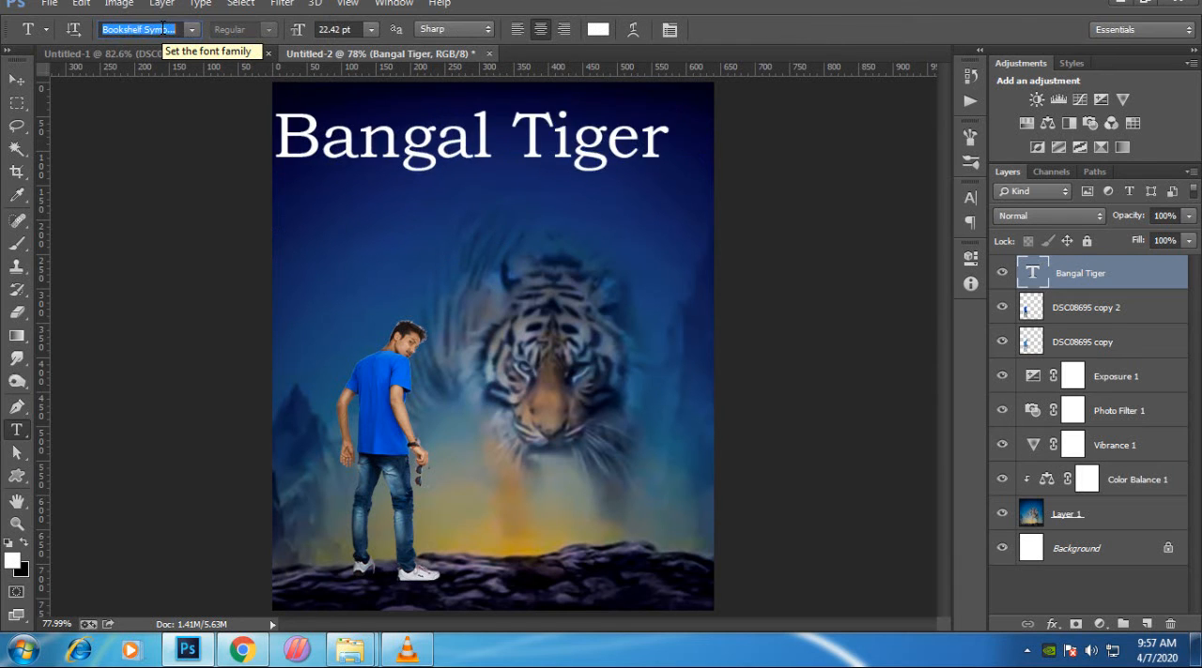
key("Down")
key("Up")
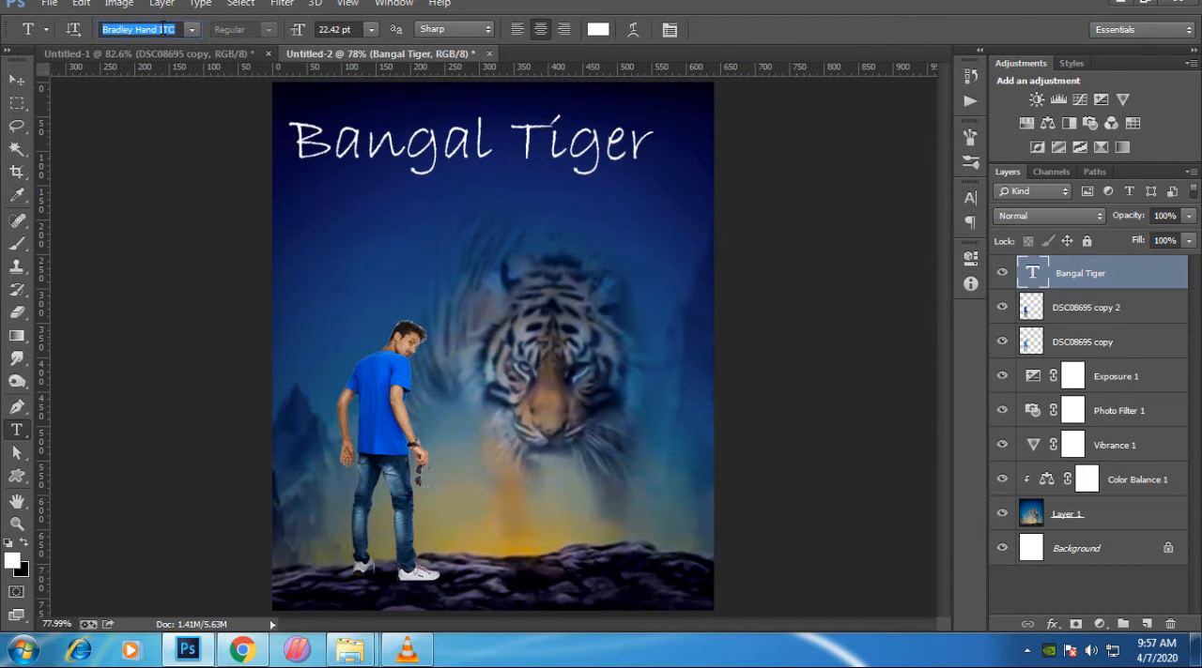
key("Return")
- Reduce the title's font size and move the text to the upper-left part of the sky
scroll(387, 304, "down", 2)
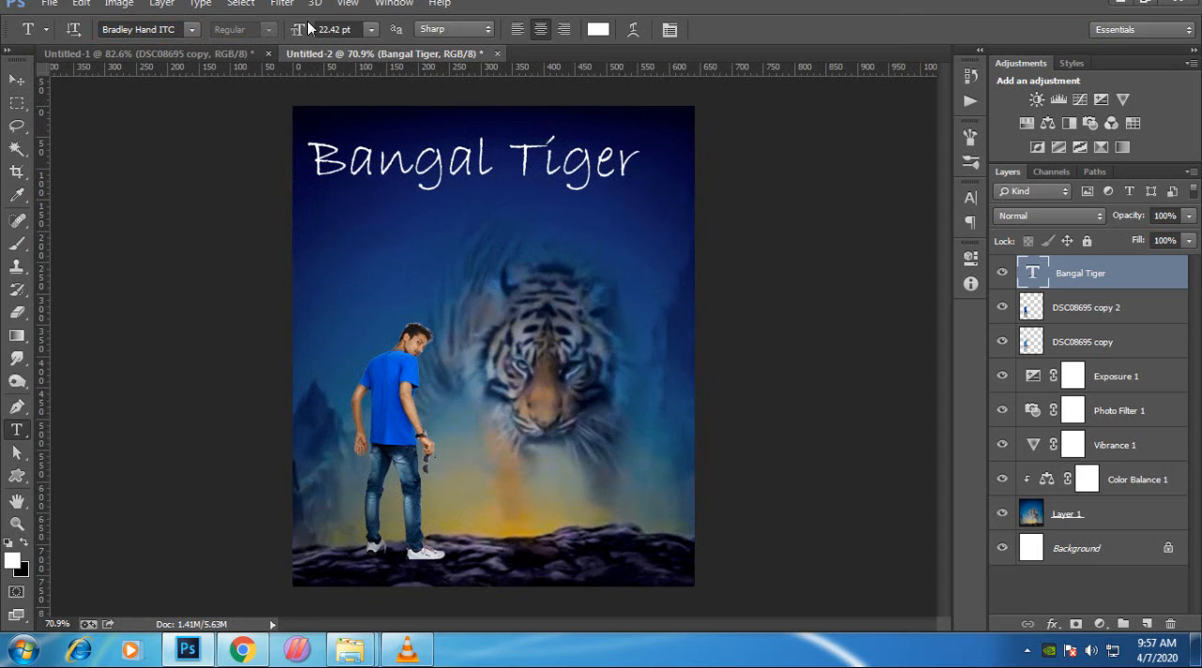
mouse_move(292, 33)
left_mouse_down()
mouse_move(277, 29)
mouse_move(314, 32)
mouse_move(286, 34)
left_mouse_up()
left_click(17, 79)
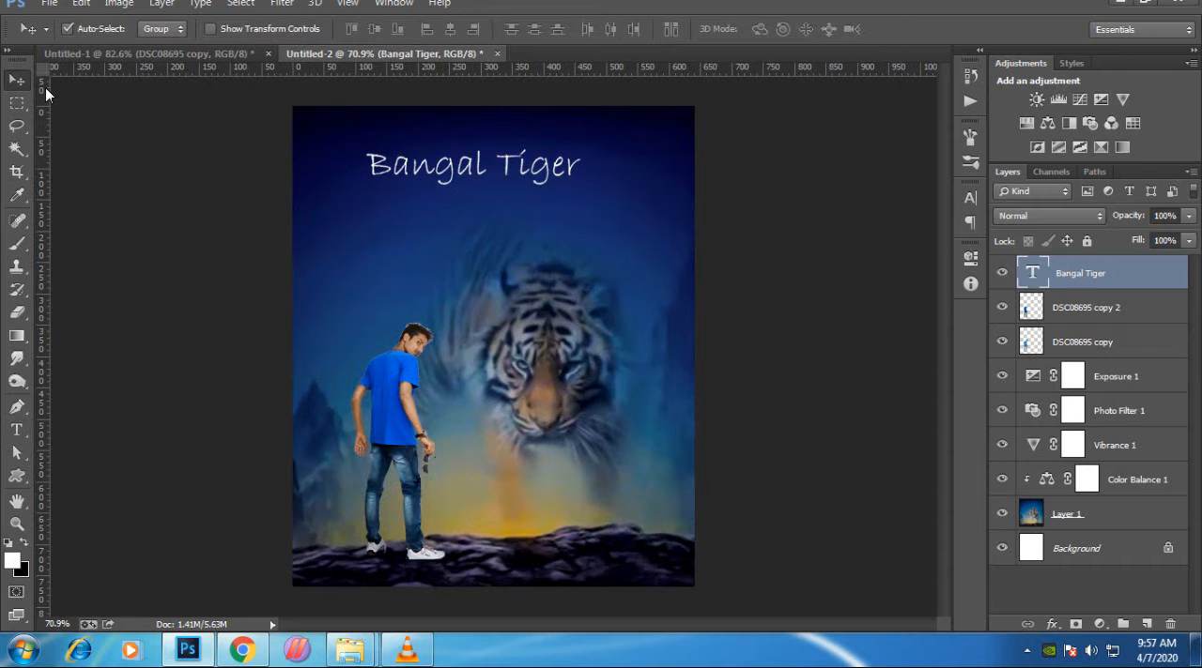
left_click_drag(452, 170, 409, 153)
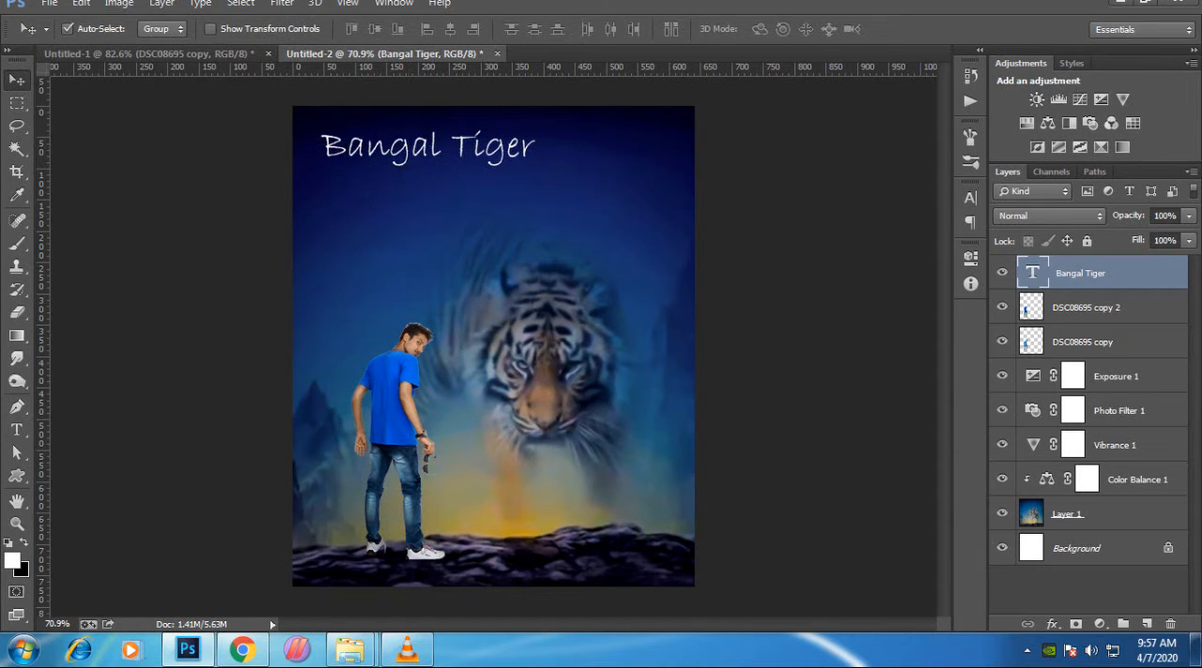
- Move the title to the right so it sits roughly centred near the image's top edge, and inspect it up close
scroll(447, 111, "up", 1)
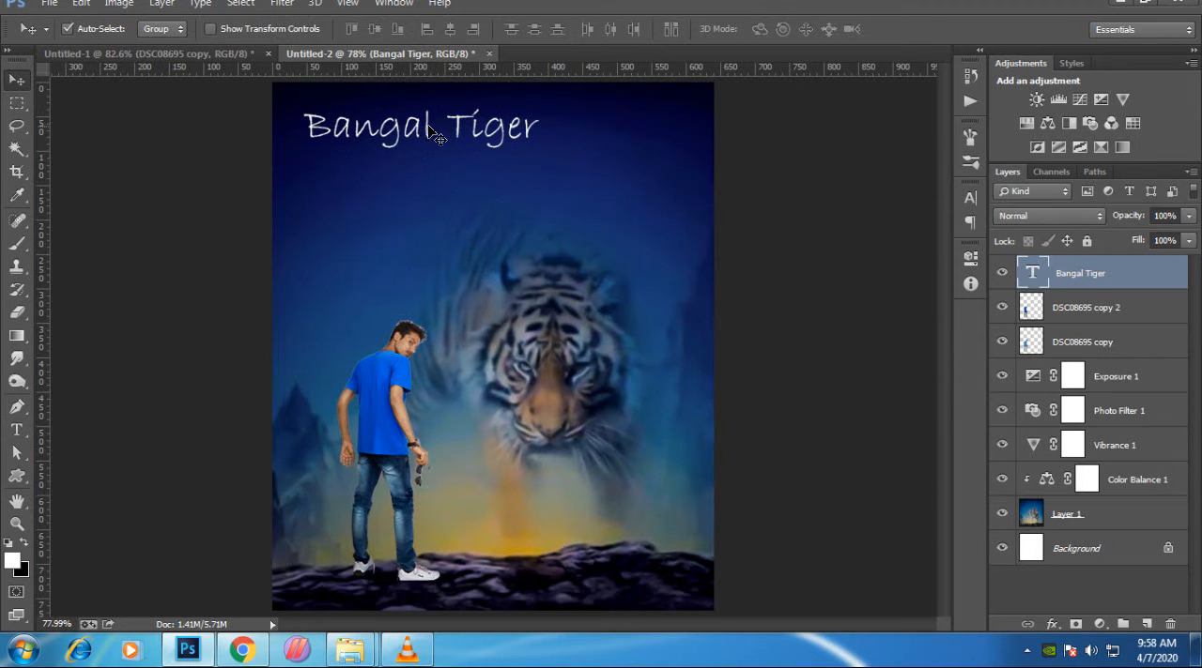
left_click_drag(431, 133, 507, 132)
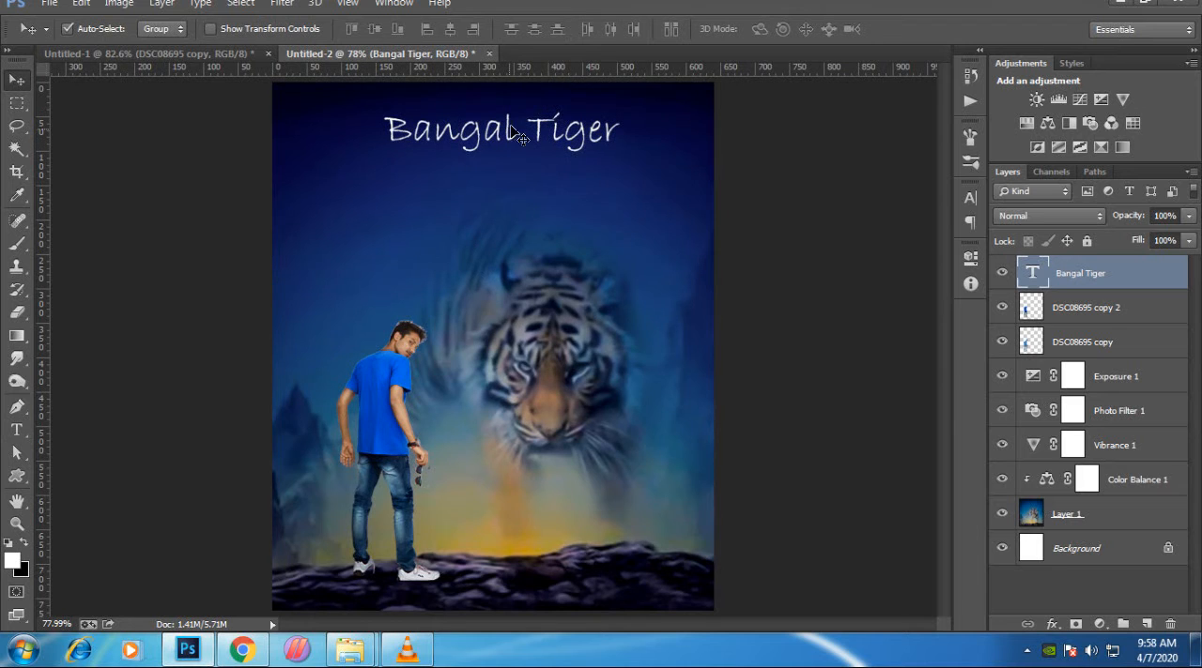
scroll(526, 94, "up", 1)
scroll(529, 97, "up", 15)
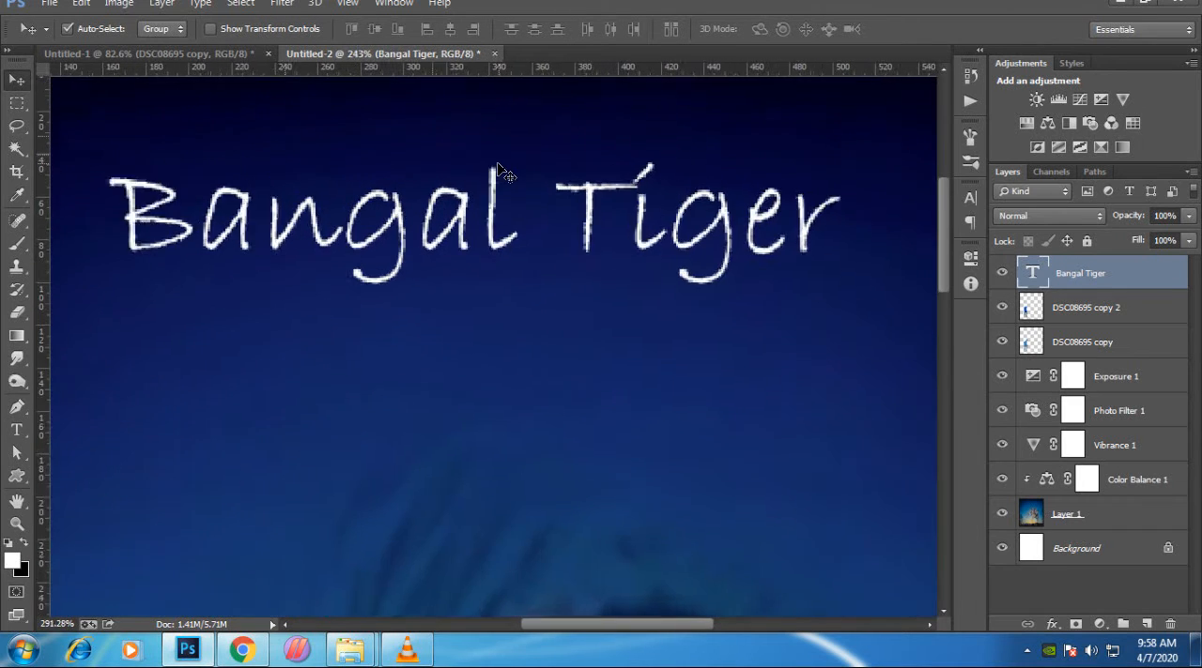
scroll(470, 249, "down", 8)
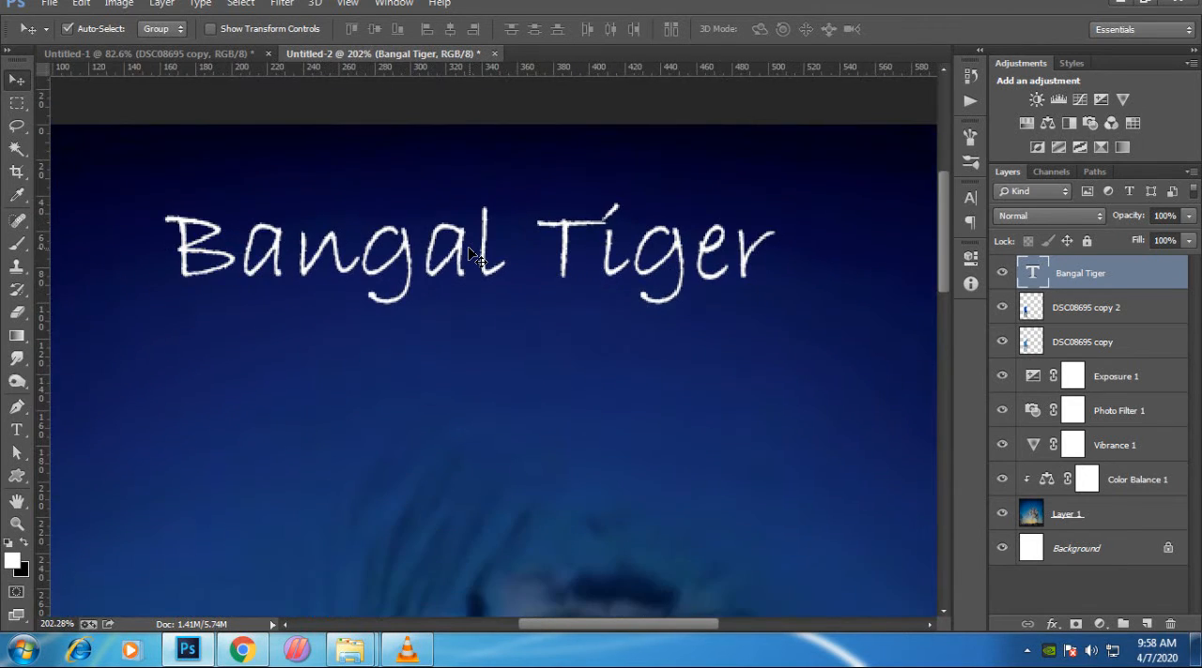
scroll(457, 263, "down", 3)
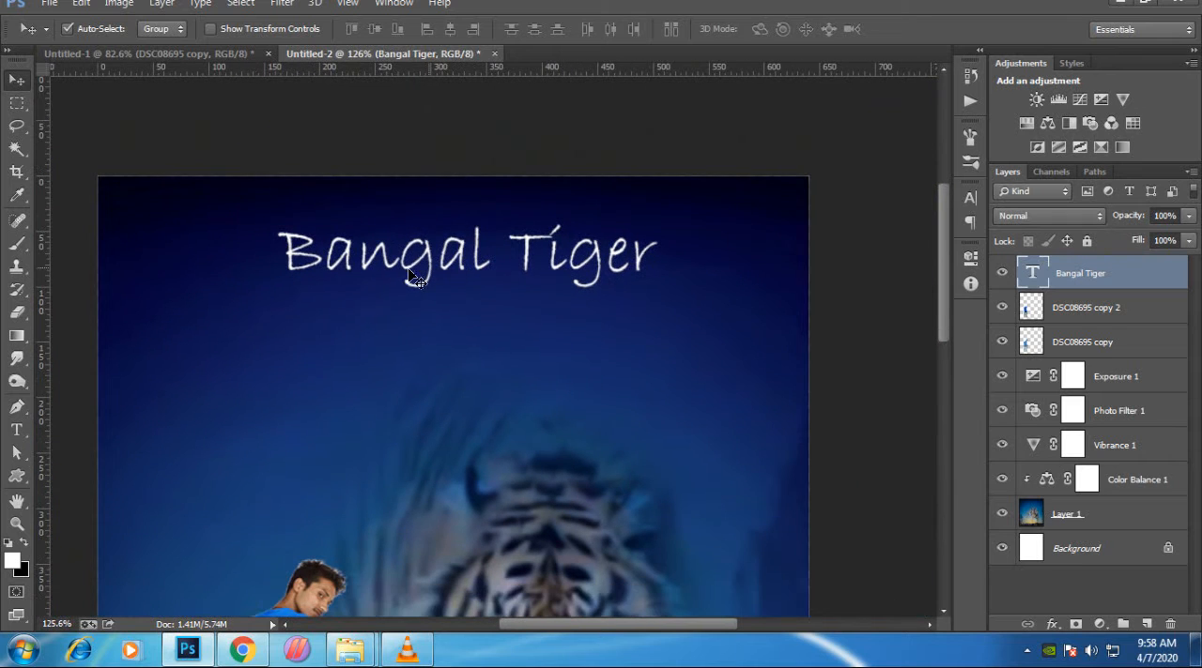
key("e")
left_click(347, 279)
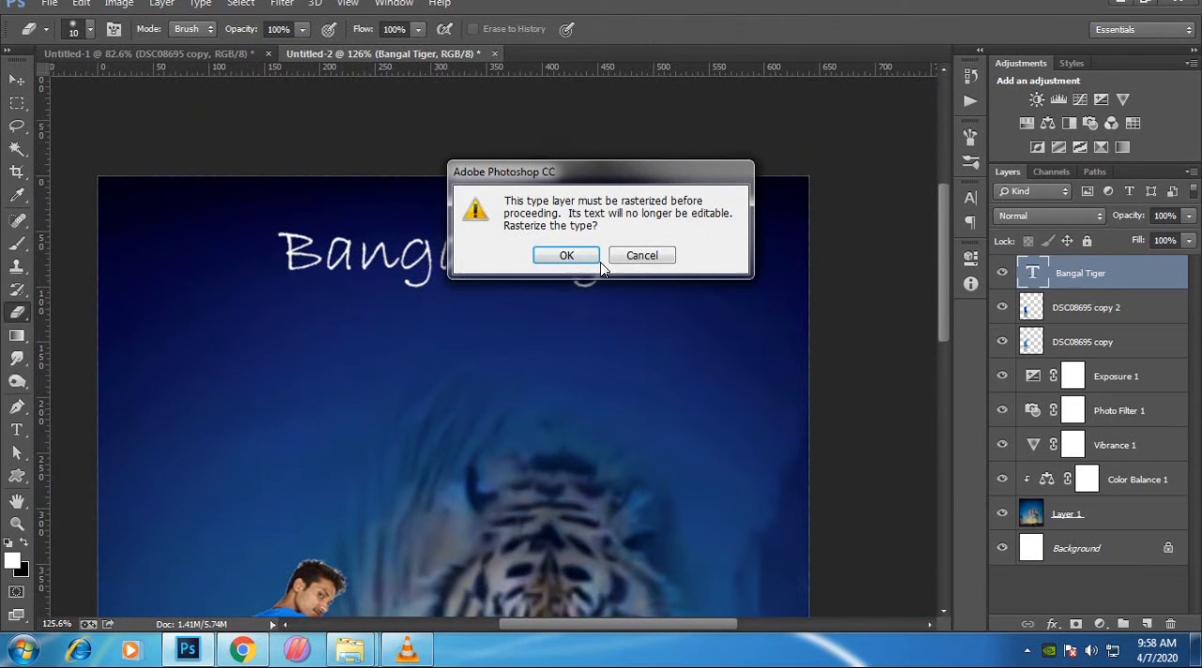
left_click(559, 255)
key("ctrl+z")
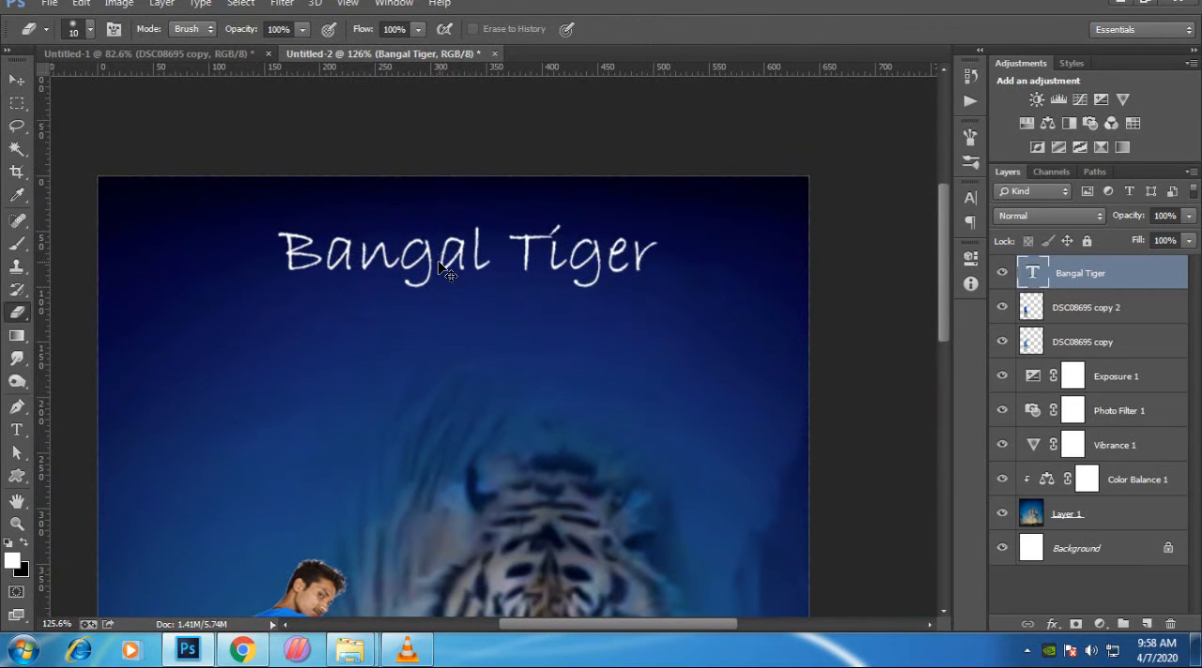
- Correct the title's spelling from "Bangal" to "Bengal Tiger" by replacing the first "a" with "e", and commit the text
key("t")
left_click_drag(358, 259, 324, 259)
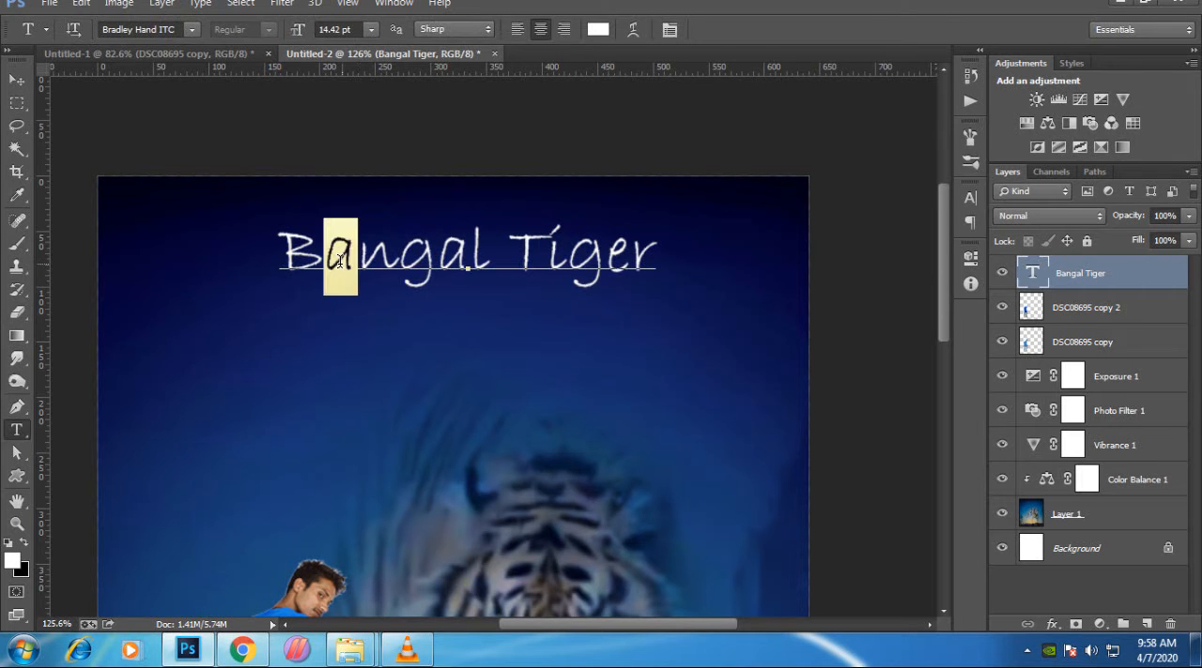
type("e")
left_click(904, 31)
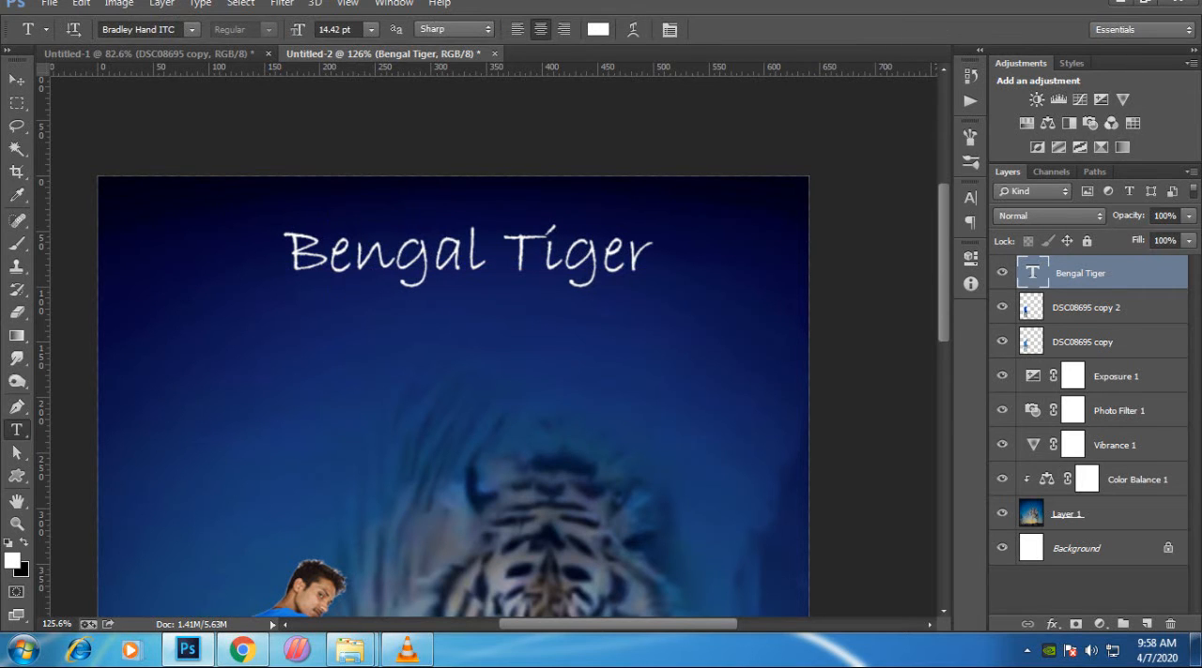
- Add an Outer Glow layer style to the "Bengal Tiger" title with a size of 6 px
key("ctrl+0")
scroll(508, 178, "up", 5)
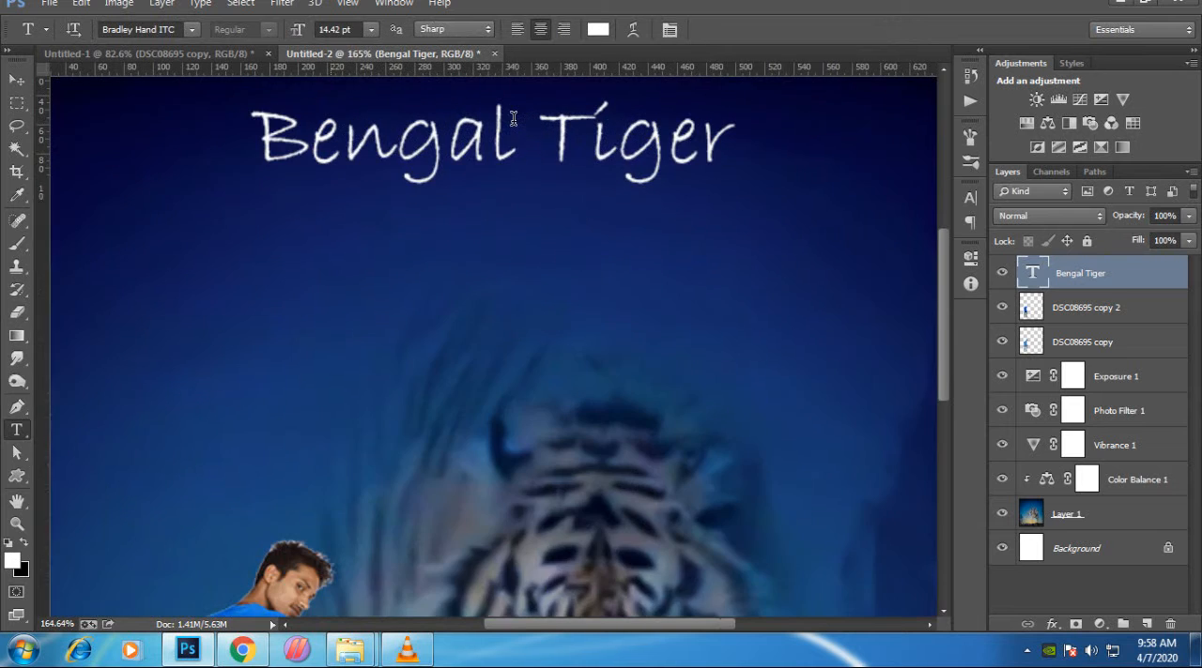
left_click_drag(510, 182, 479, 271)
scroll(479, 270, "down", 3)
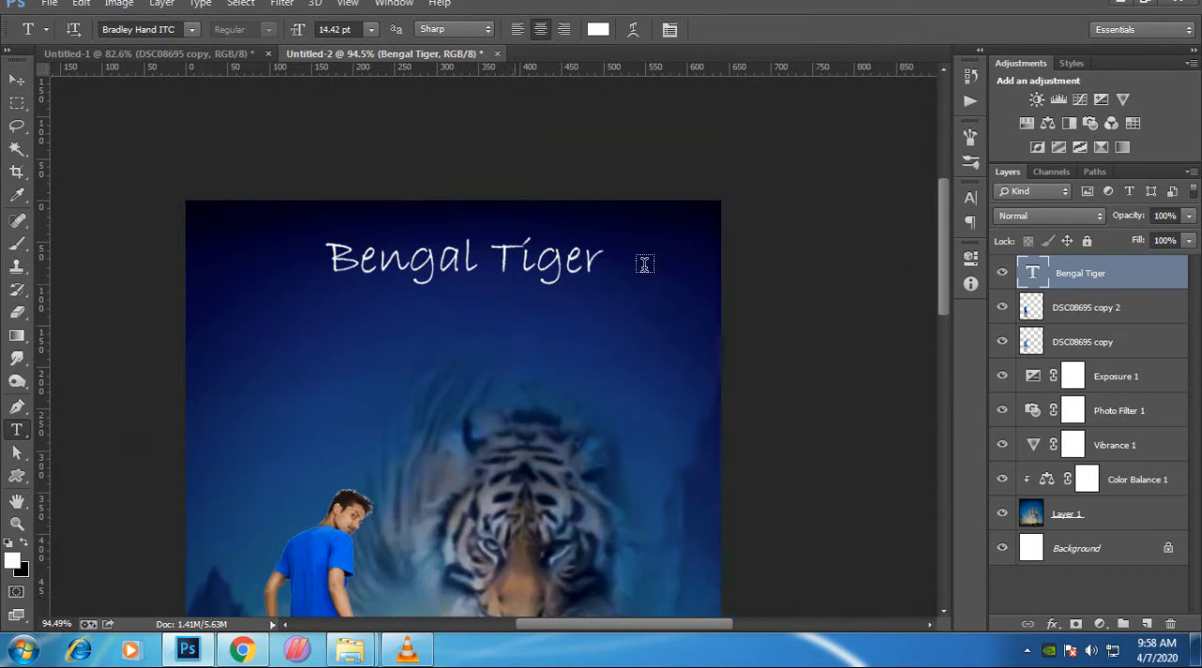
double_click(1164, 290)
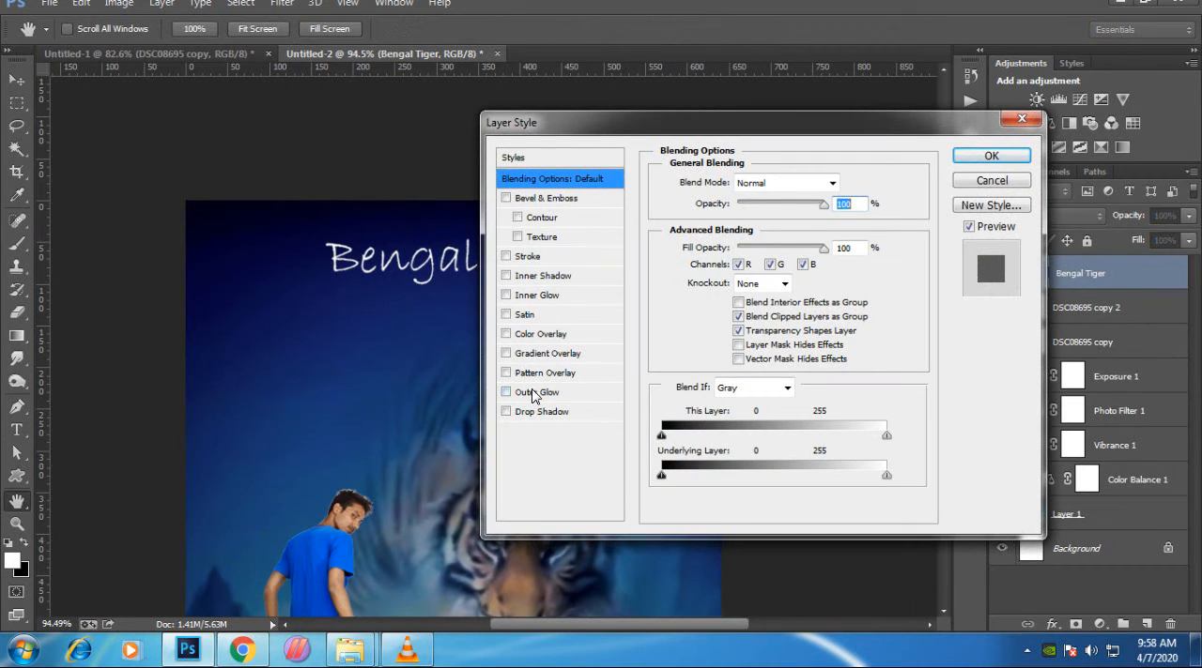
left_click(537, 393)
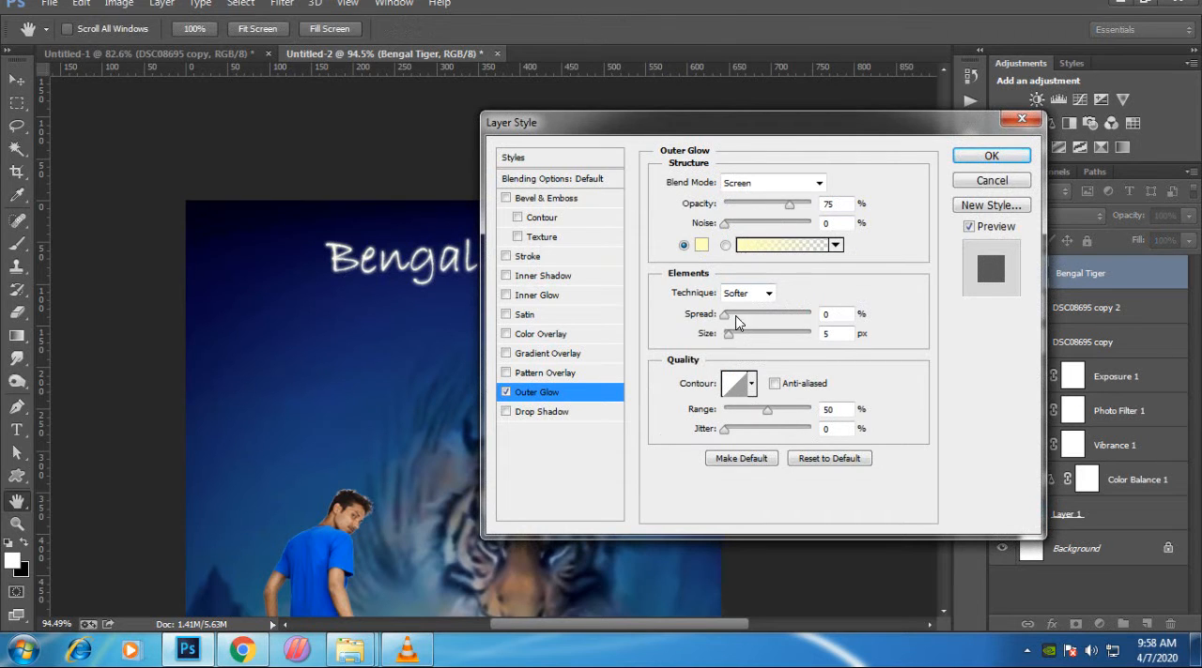
left_click_drag(730, 338, 731, 338)
left_click(977, 158)
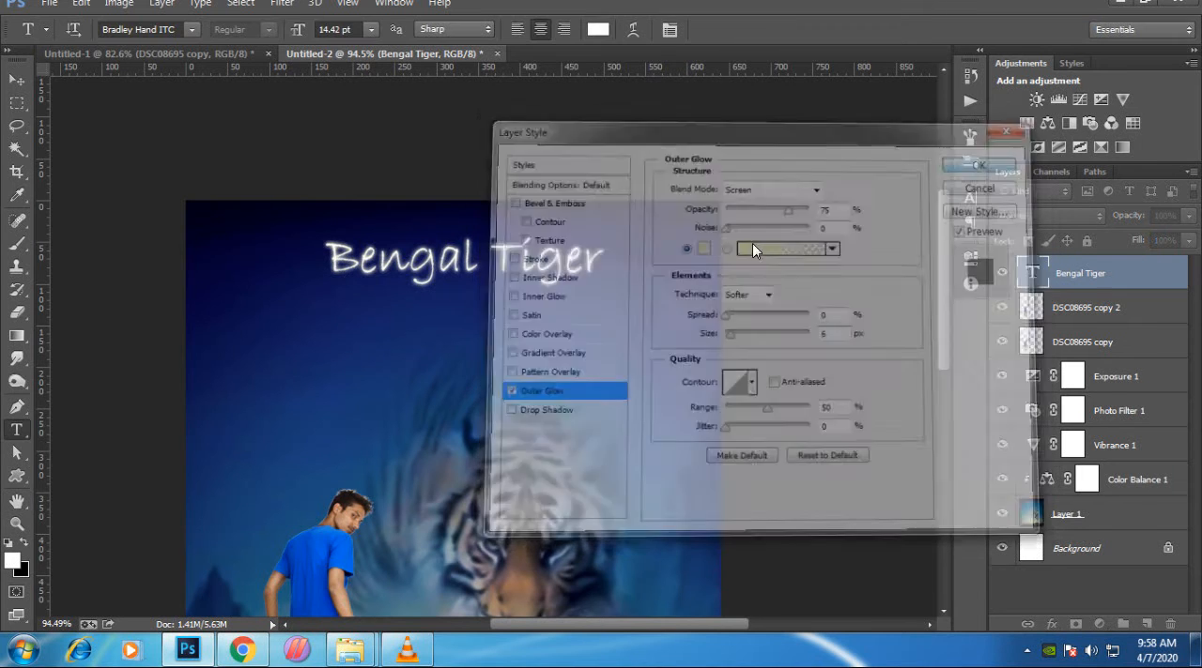
scroll(517, 315, "down", 6)
scroll(489, 204, "up", 4)
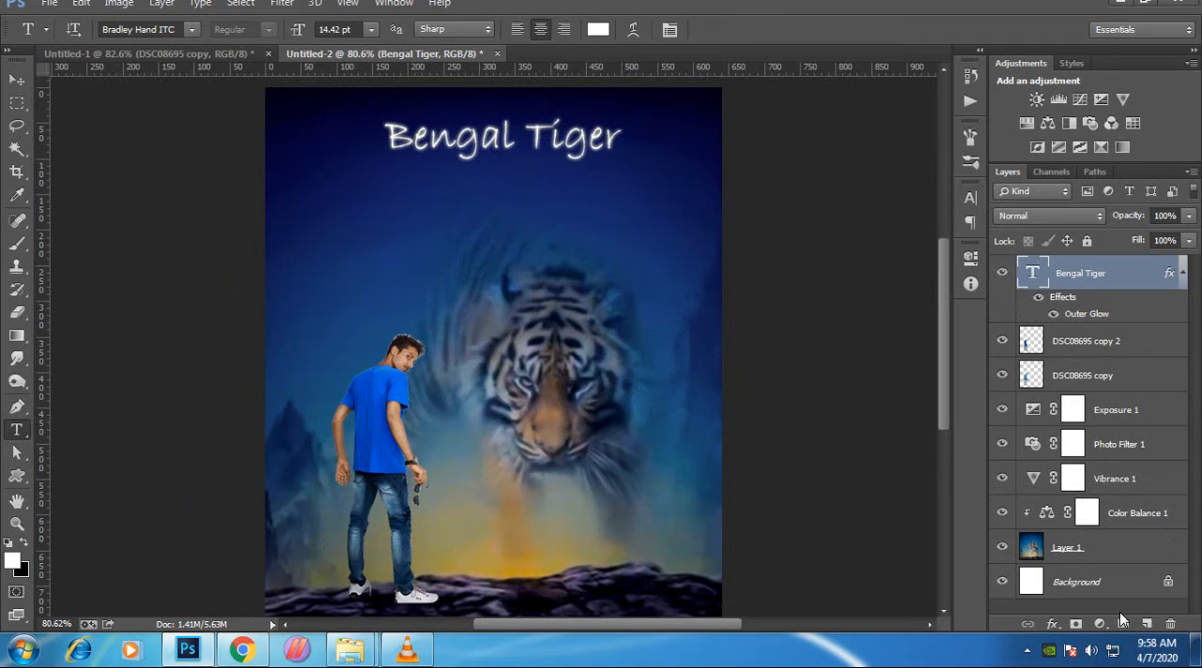
left_click(1099, 625)
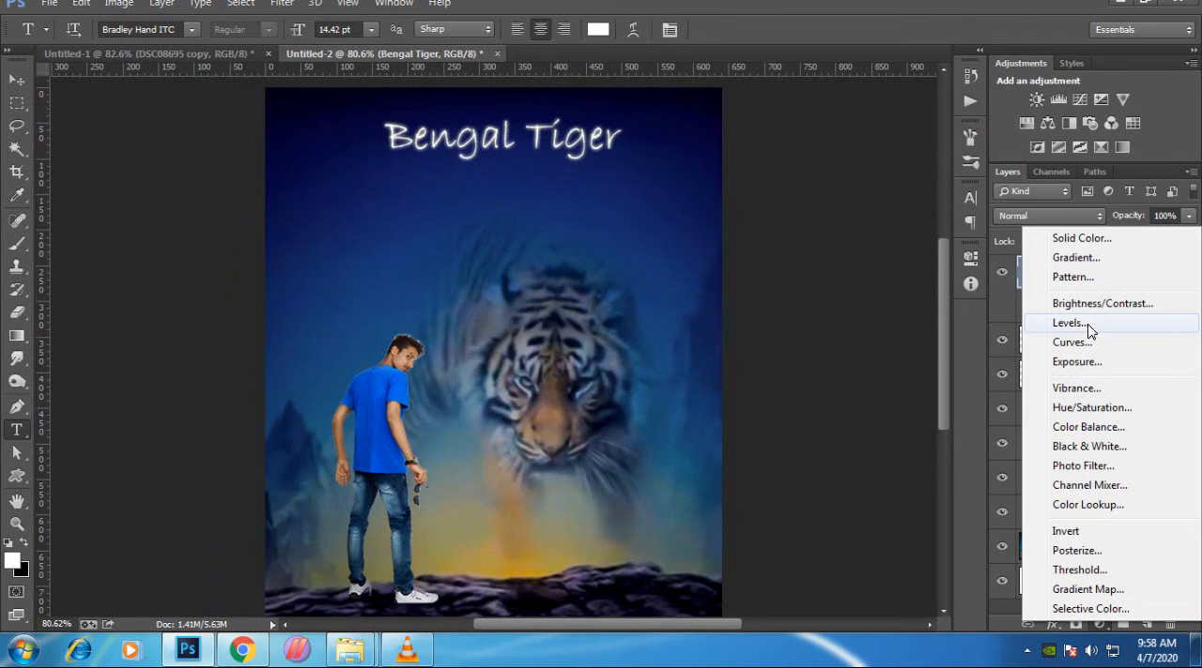
left_click(531, 263)
scroll(565, 262, "down", 2)
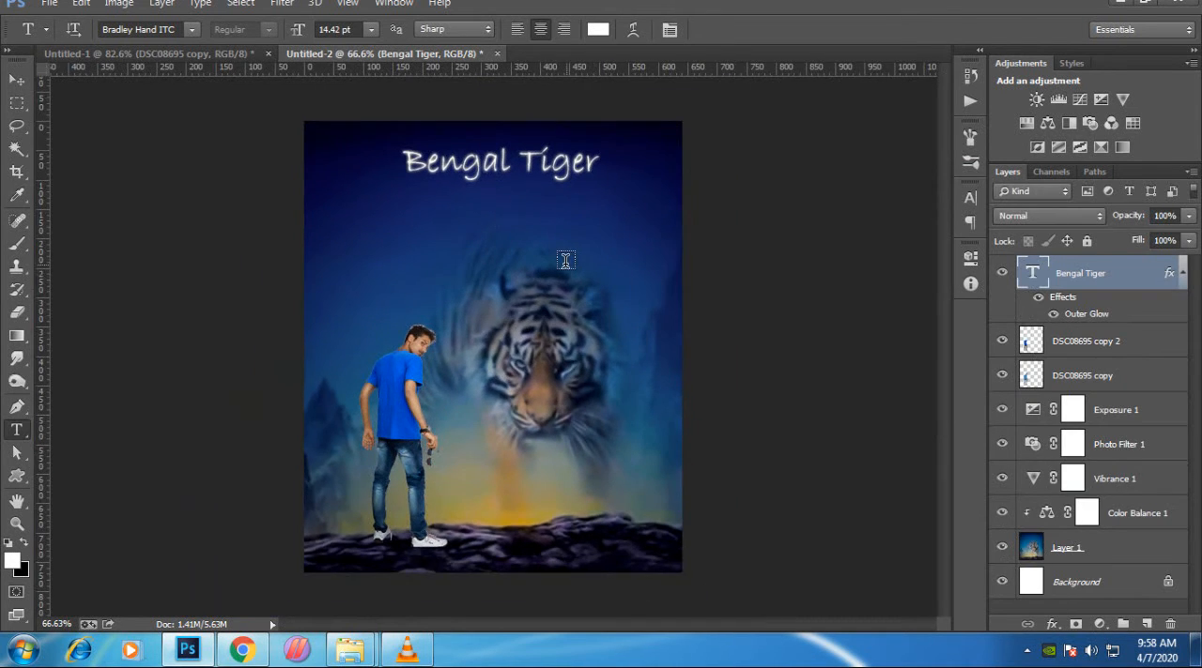
scroll(565, 261, "up", 1)
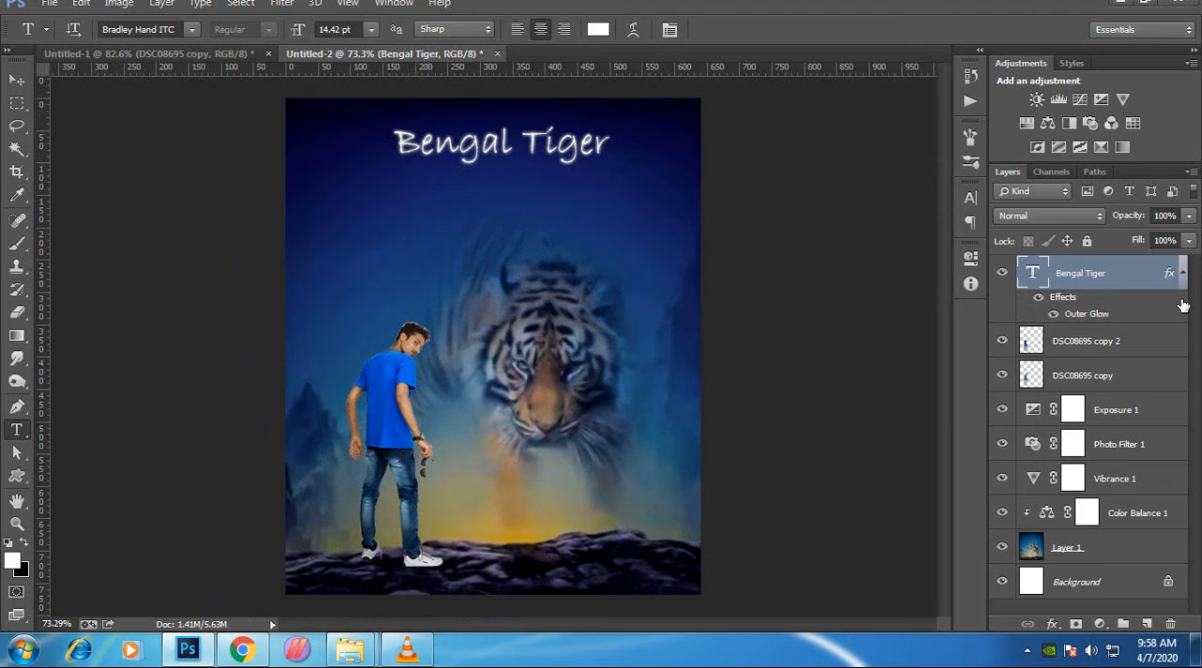
- Stamp all visible layers into a new merged layer above the title and duplicate that merged layer
key("ctrl+shift+alt+e")
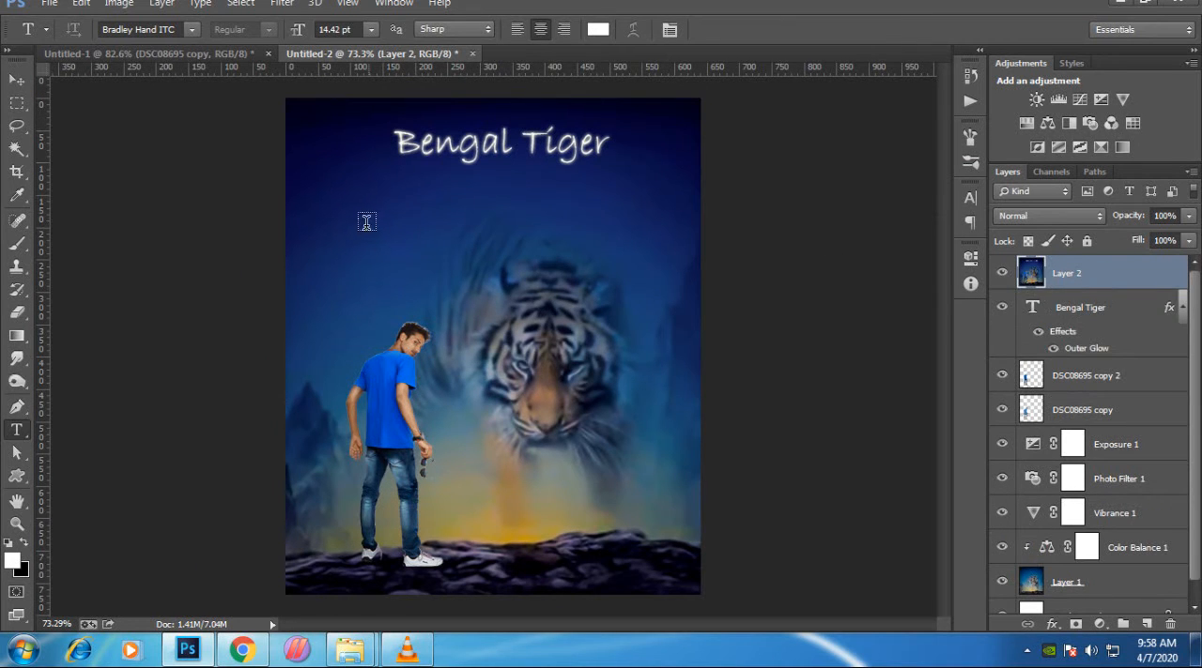
left_click(281, 3)
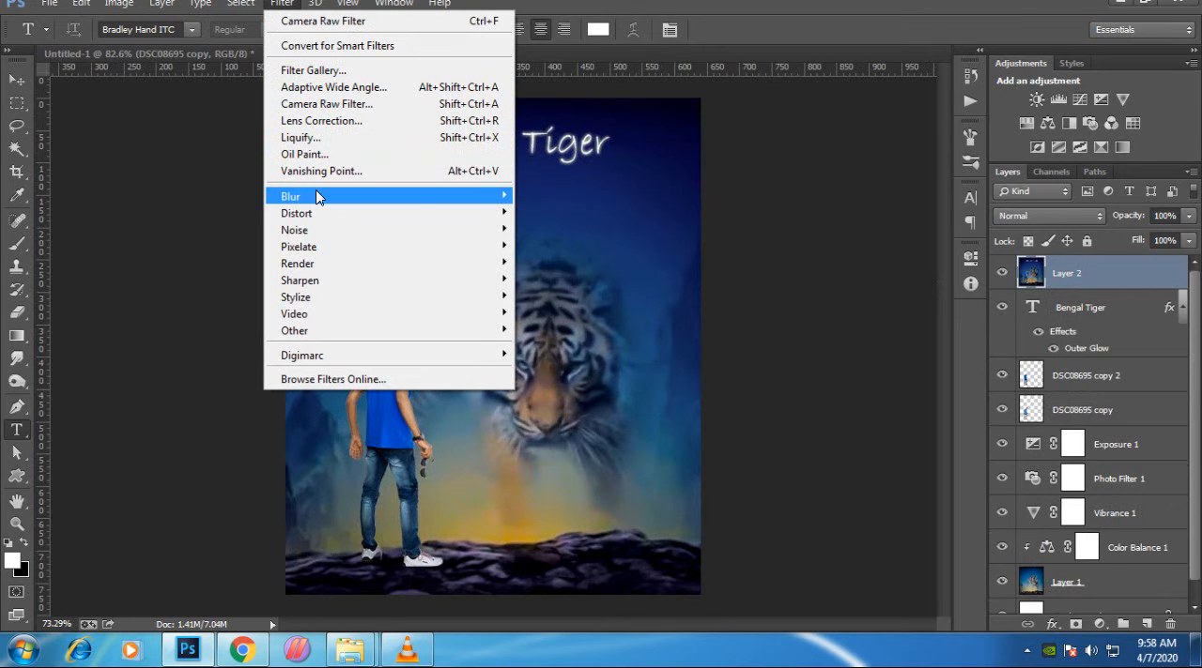
mouse_move(317, 197)
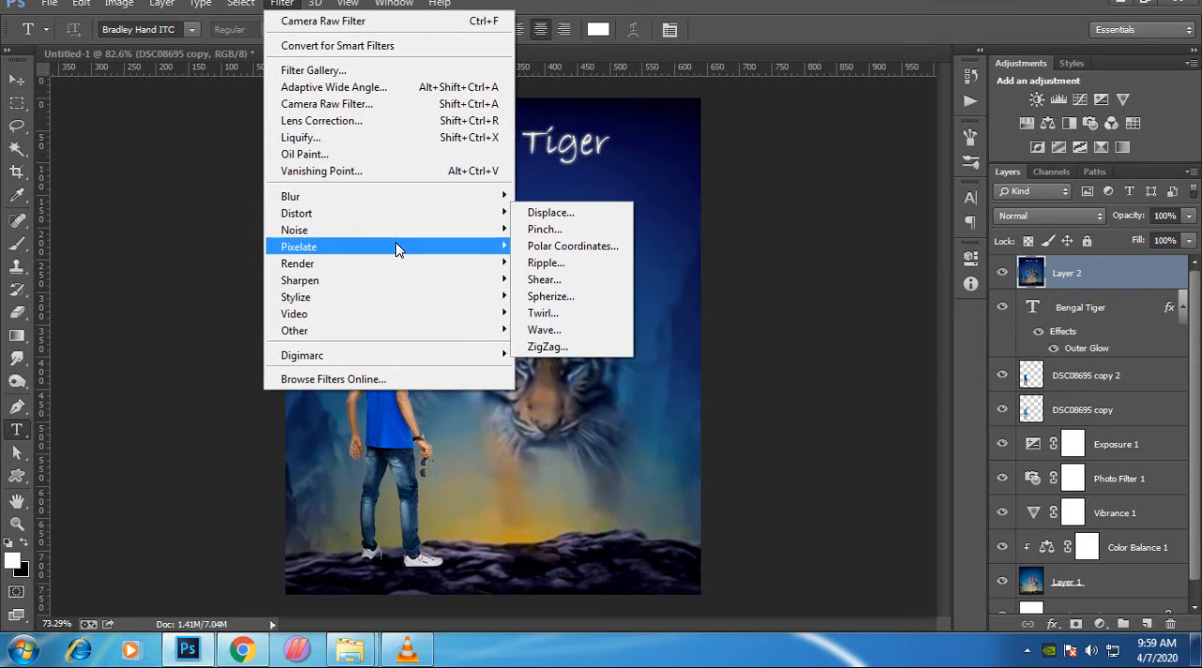
mouse_move(402, 323)
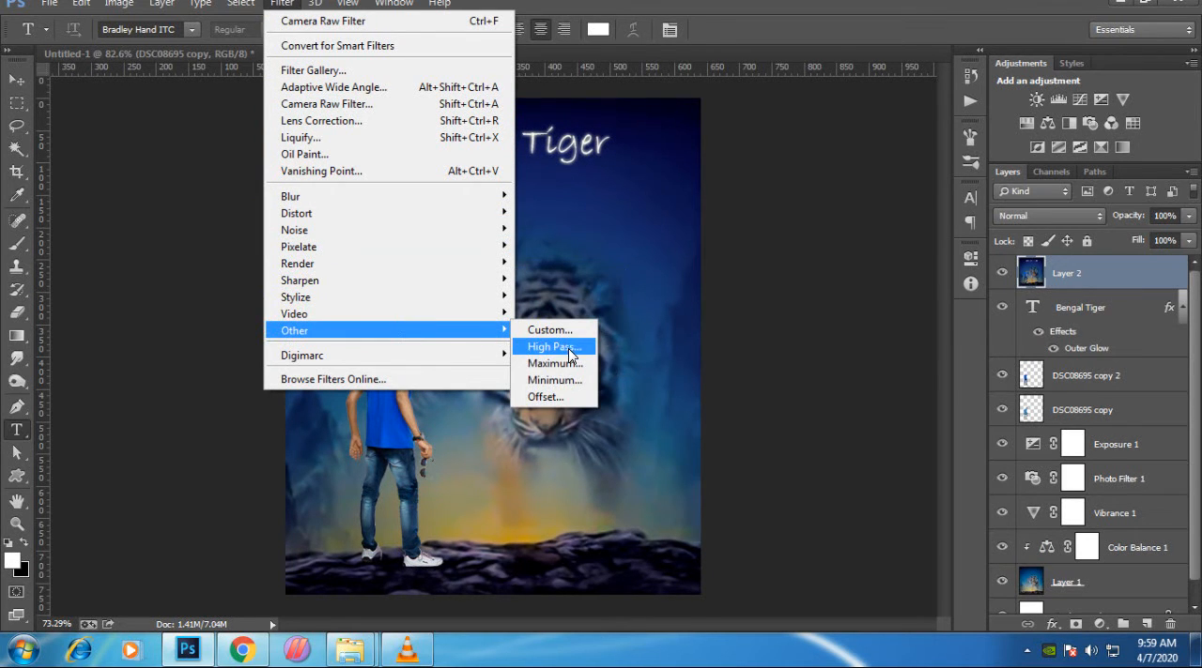
left_click(1148, 285)
key("ctrl+j")
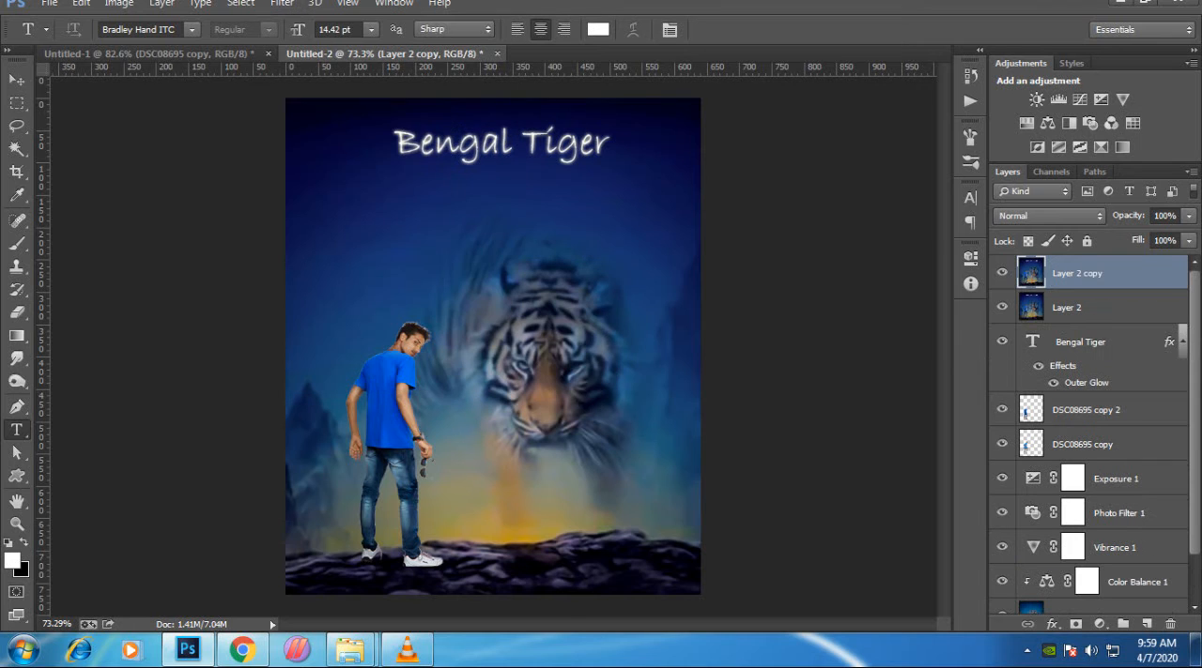
- Apply a High Pass filter with a radius of 2.3 pixels to the duplicated merged layer
left_click(282, 4)
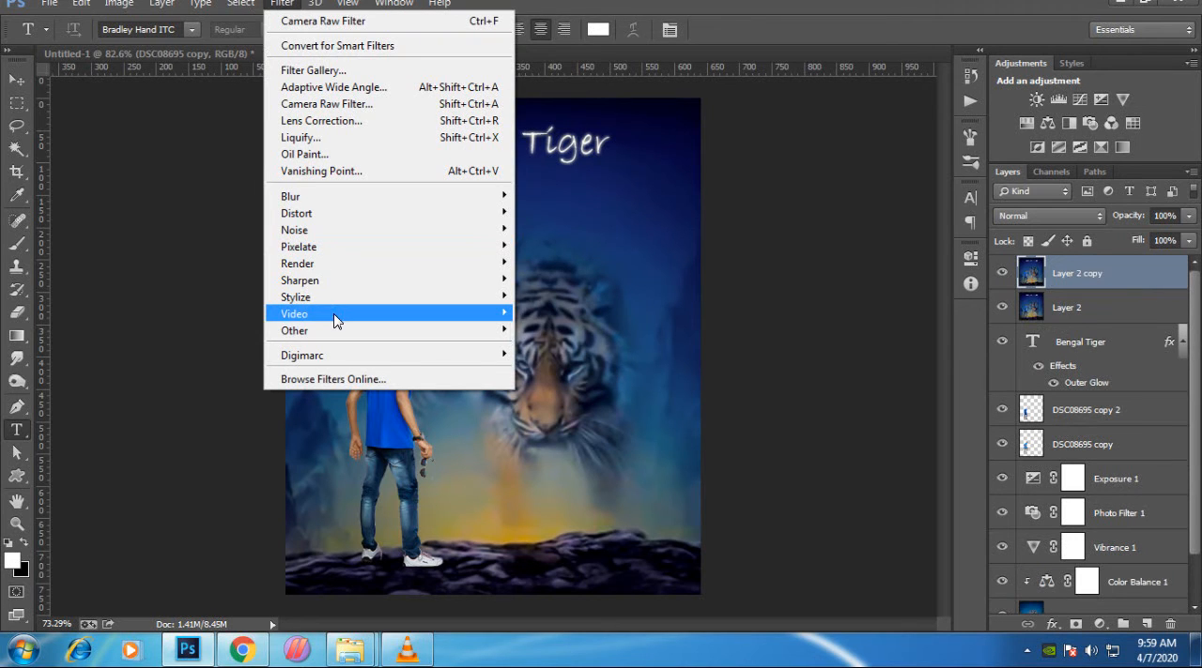
mouse_move(347, 330)
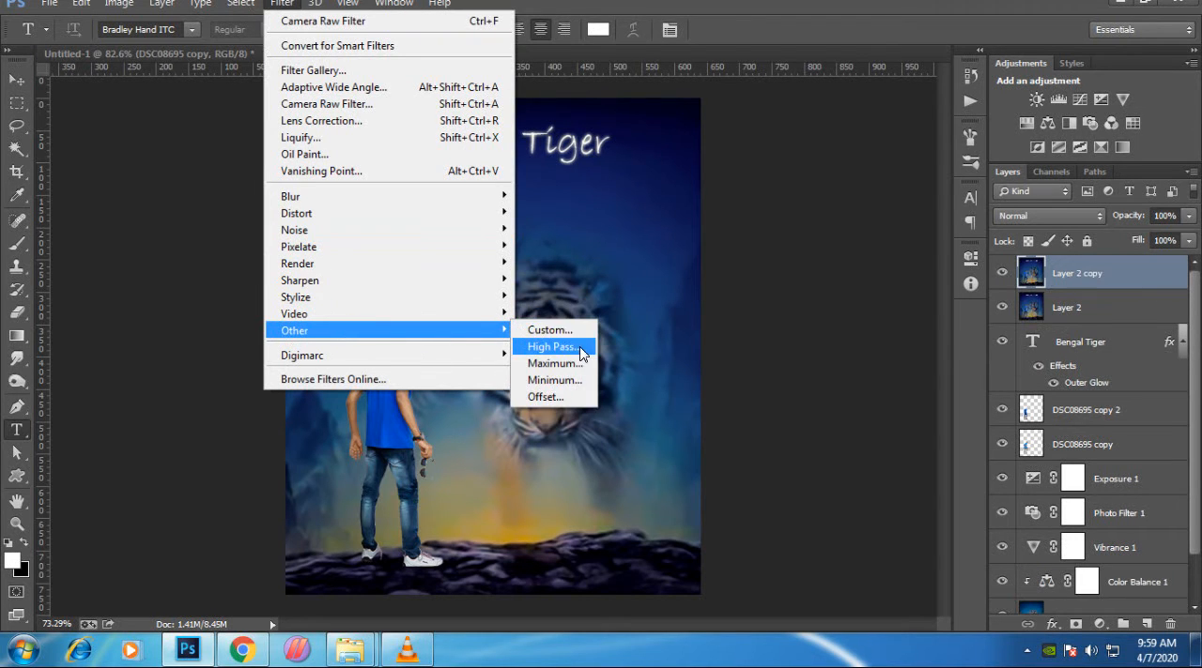
left_click(563, 346)
left_click_drag(770, 472, 741, 478)
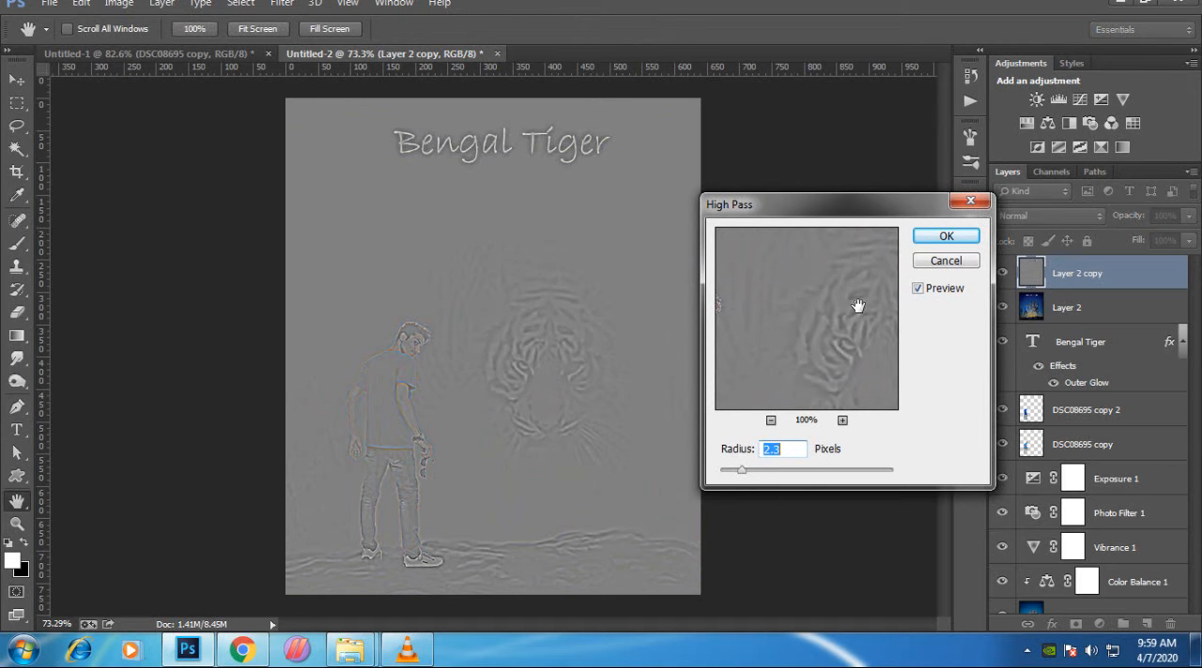
left_click(946, 235)
- Try several blend modes on the High Pass layer, including Darken, Color Burn and Screen, and set it to Overlay
left_click(1035, 214)
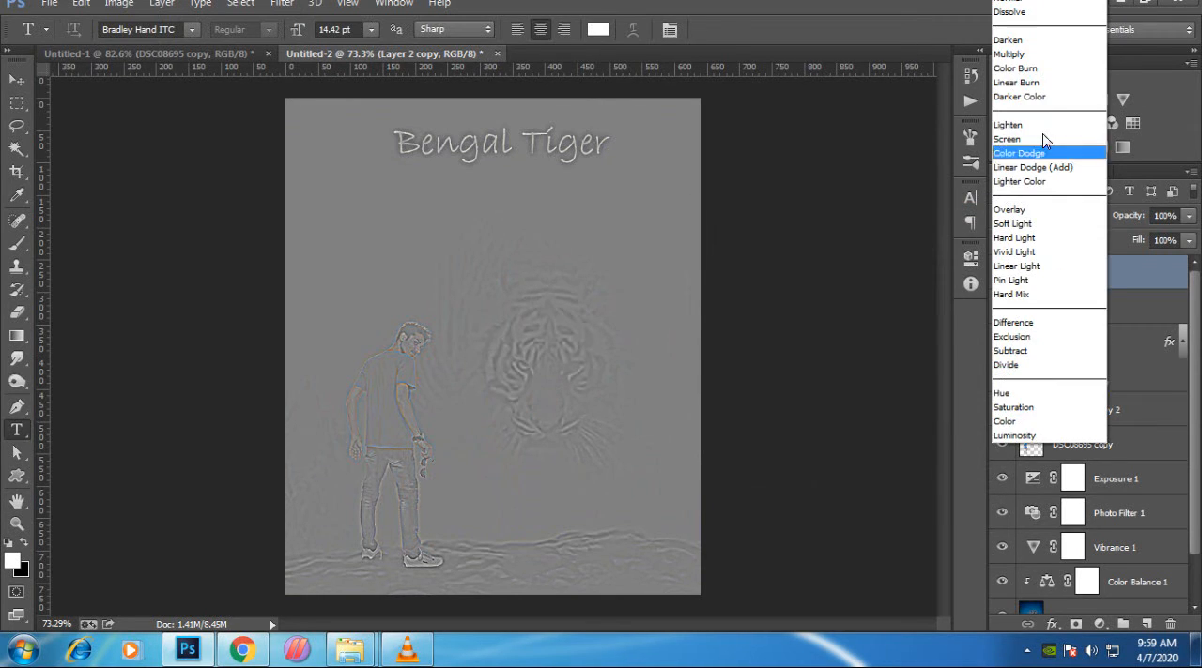
left_click(1036, 40)
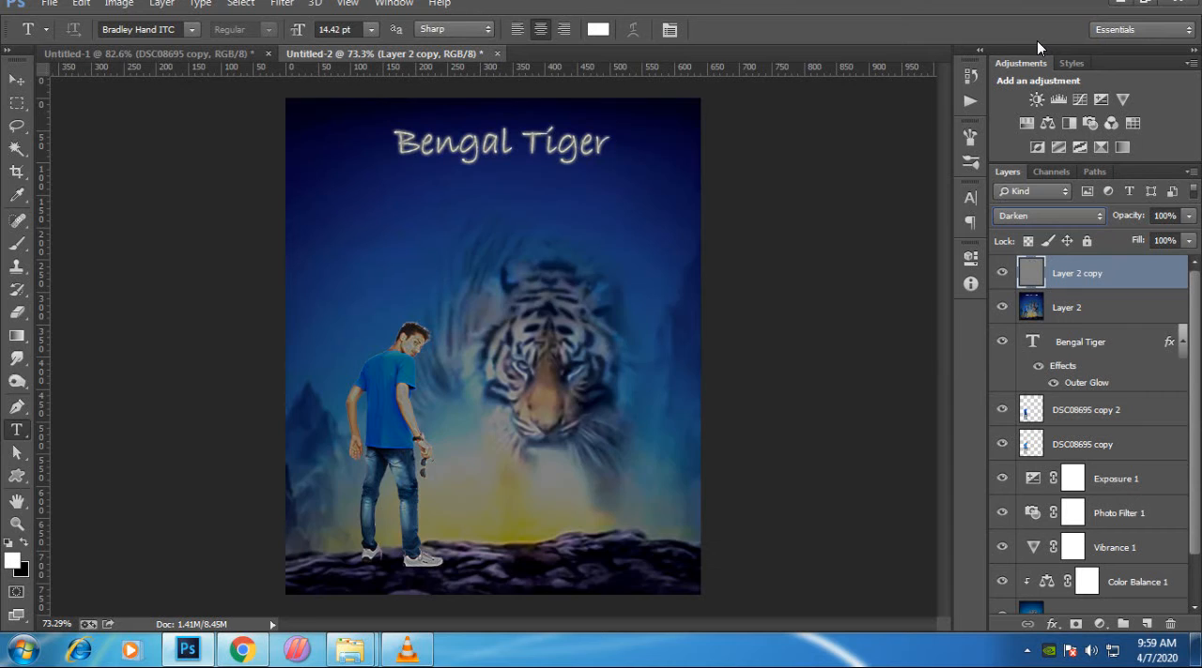
key("Down")
key("Down")
key("Down")
key("Down")
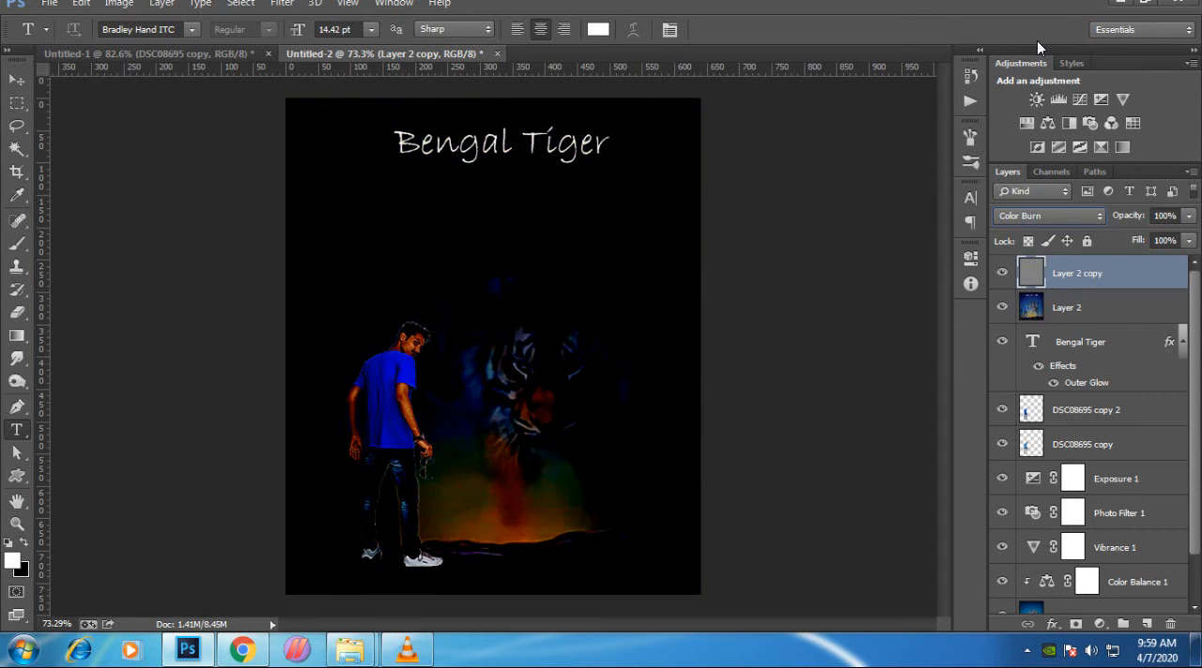
key("Down")
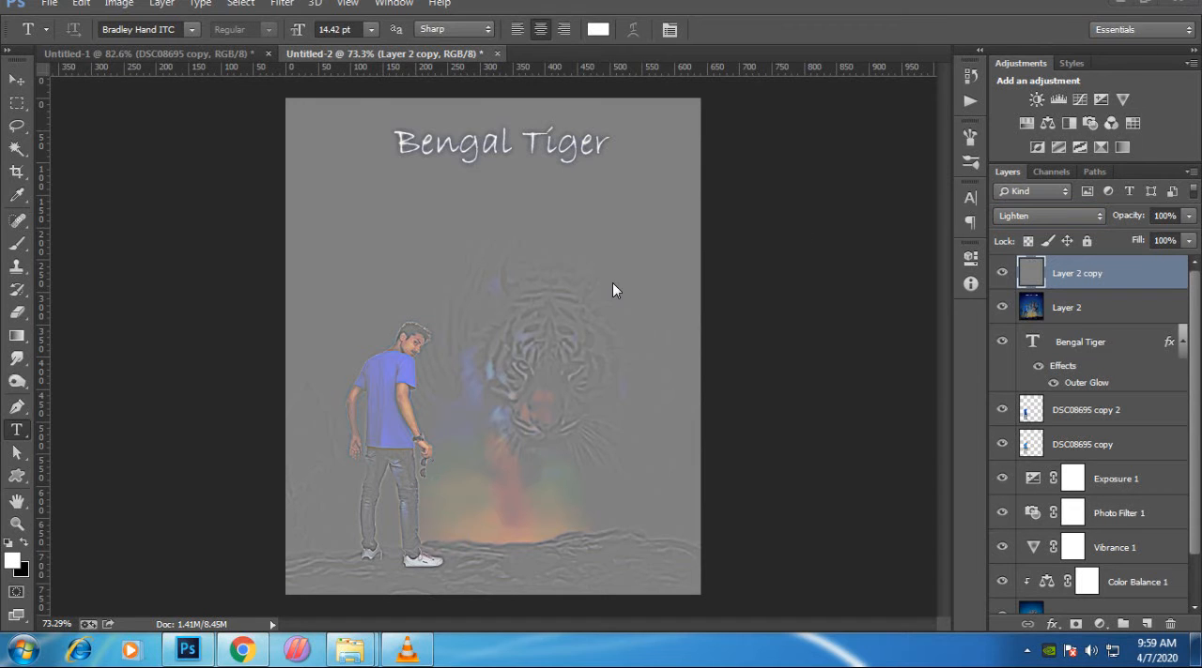
left_click(1014, 214)
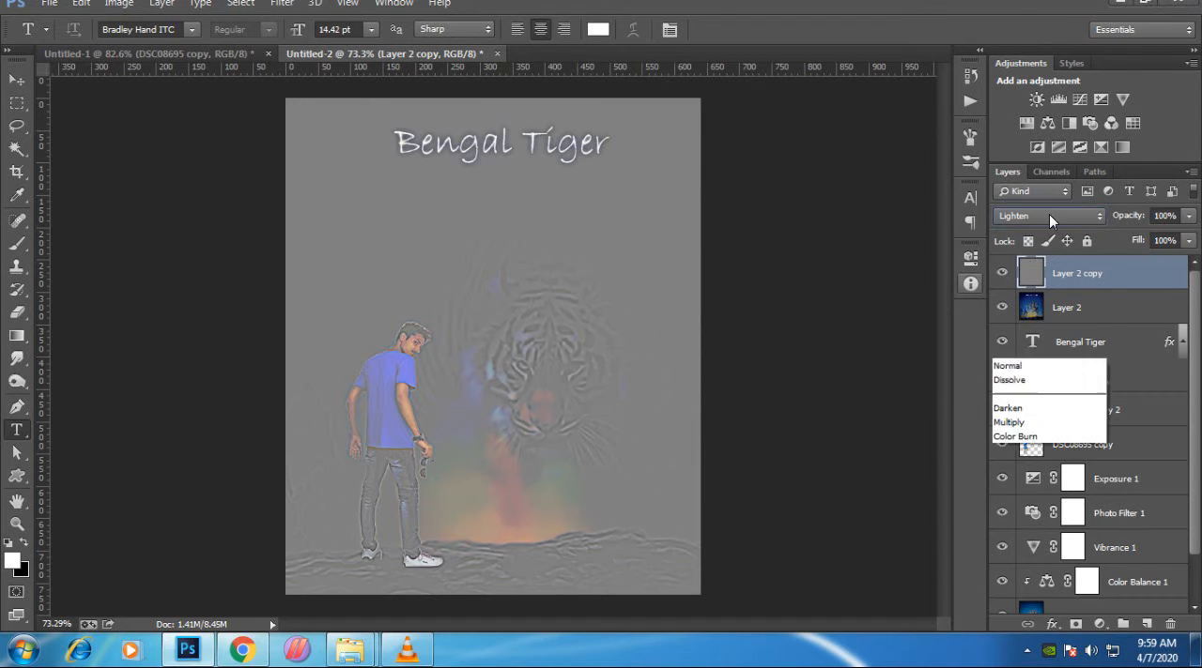
left_click(1054, 136)
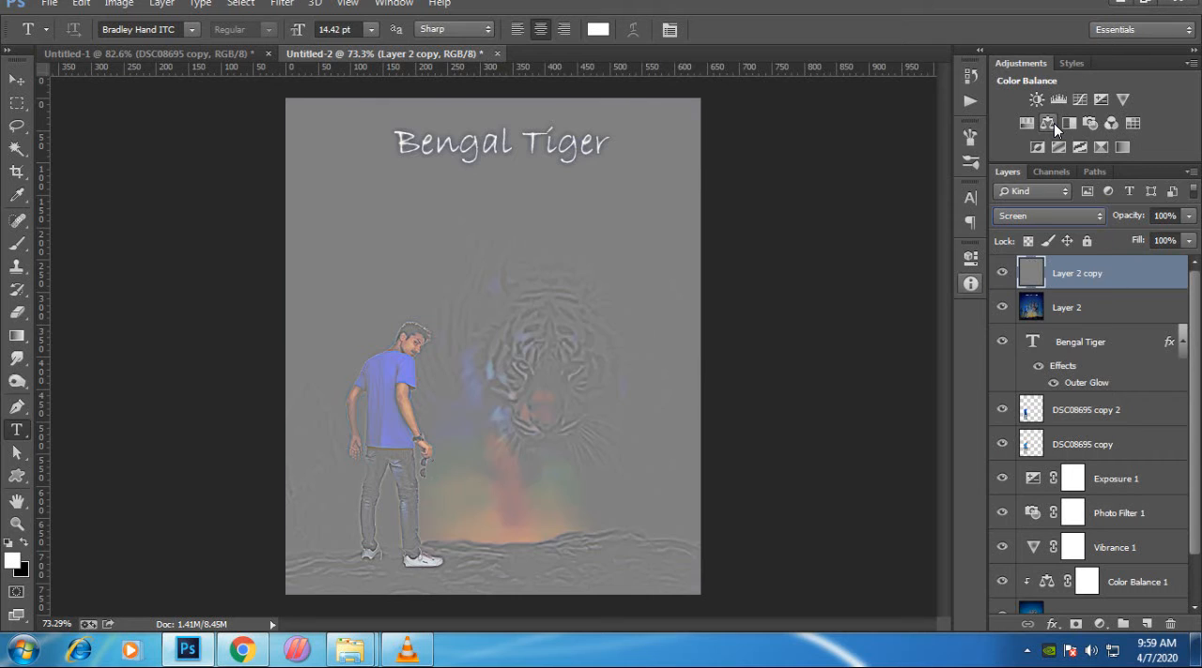
key("Down")
key("Down")
key("Down")
key("Down")
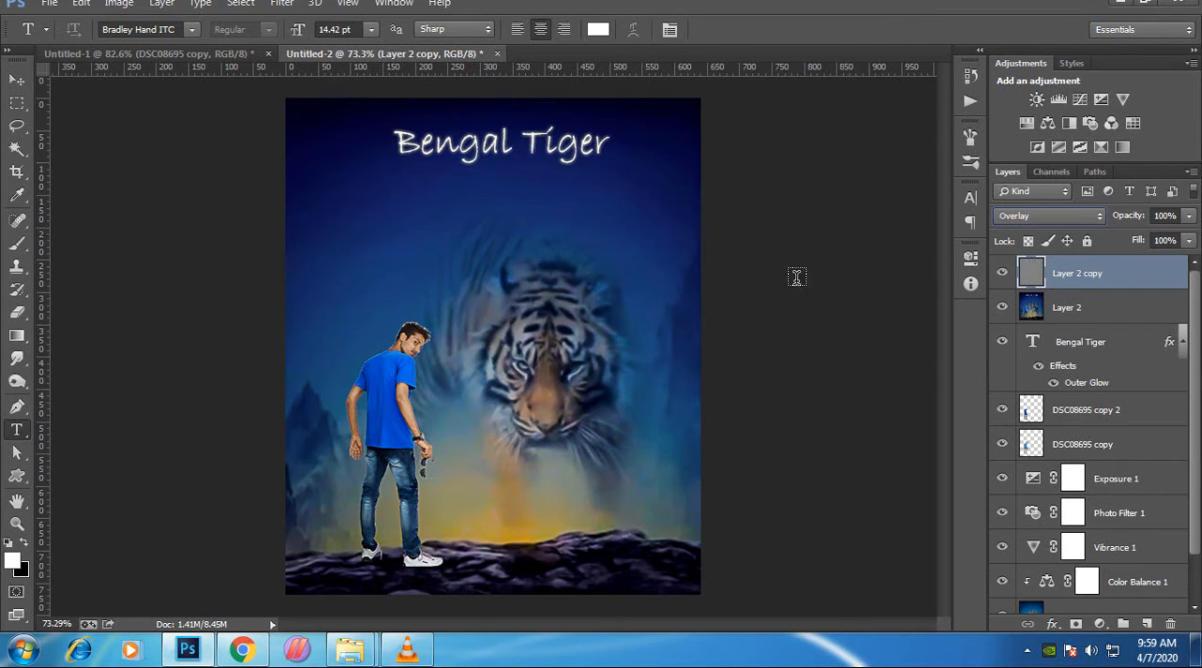
- Switch to the Move tool and inspect the sharpened man and tiger up close
left_click(16, 79)
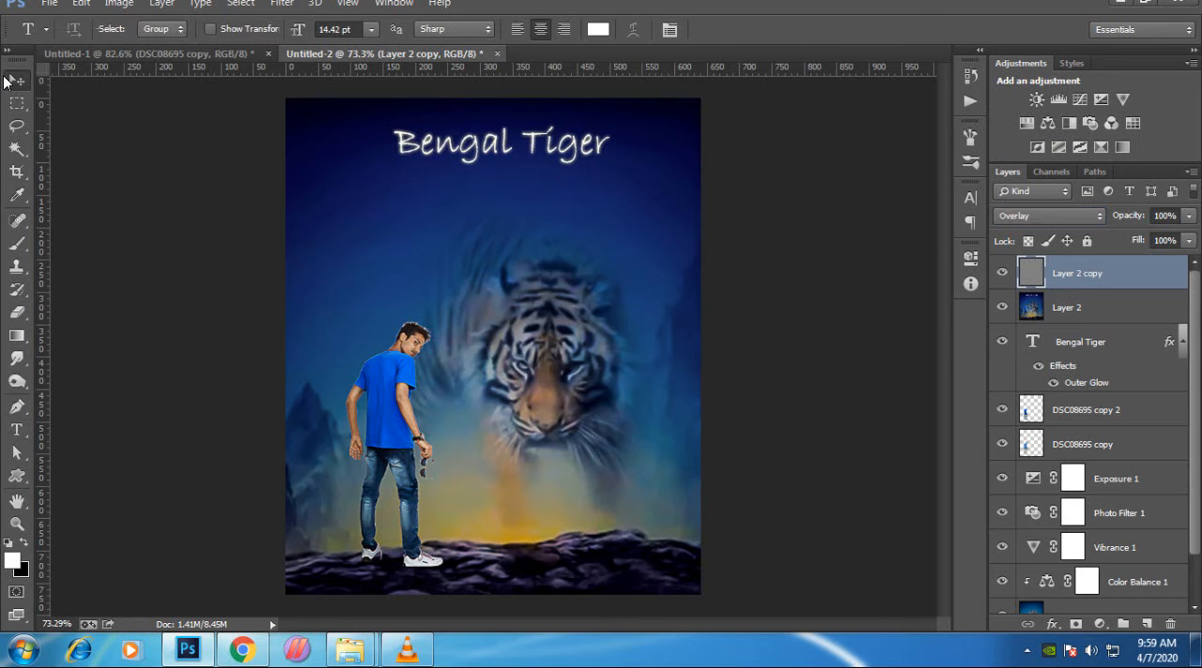
scroll(391, 505, "up", 3)
scroll(384, 487, "down", 8)
scroll(387, 327, "up", 5)
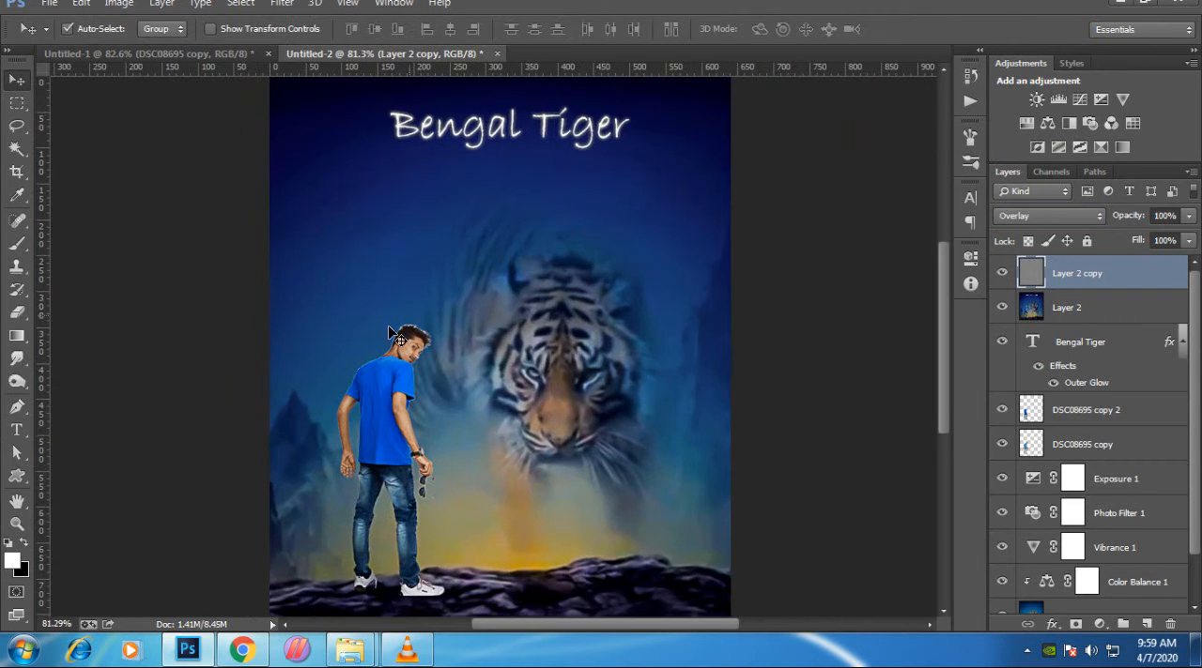
scroll(512, 303, "down", 1)
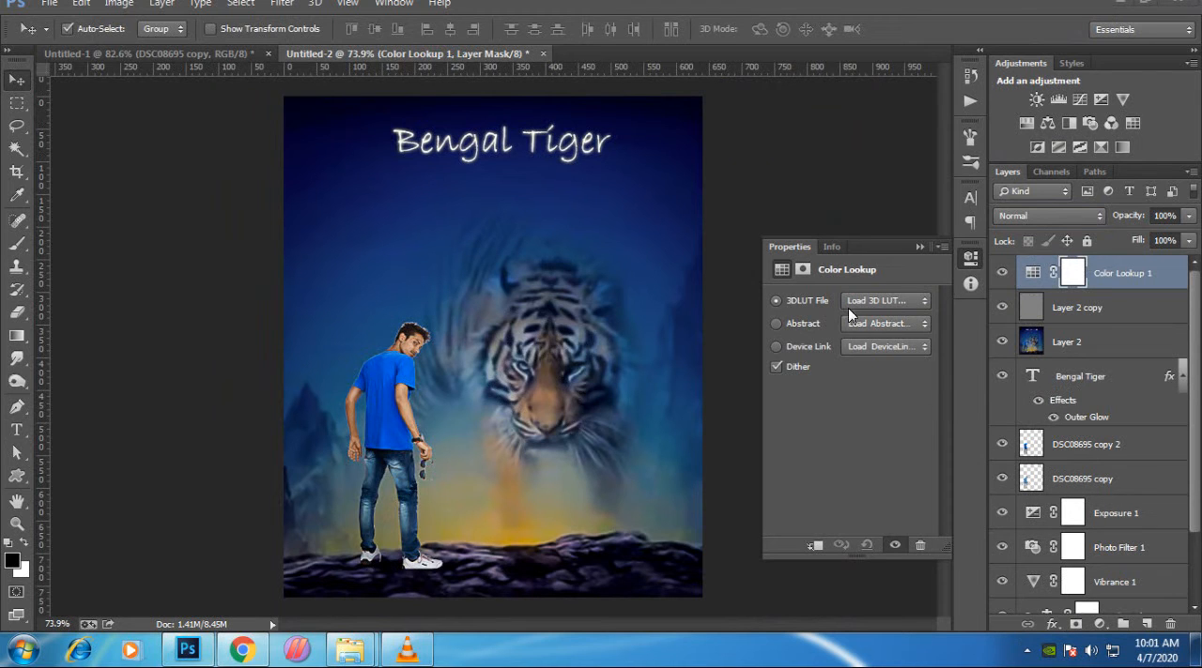
- Try the 3D LUT presets on the Color Lookup adjustment layer, from 3Strip through Crisp_Warm, EdgyAmber and LateSunset to TensionGreen
left_click(885, 301)
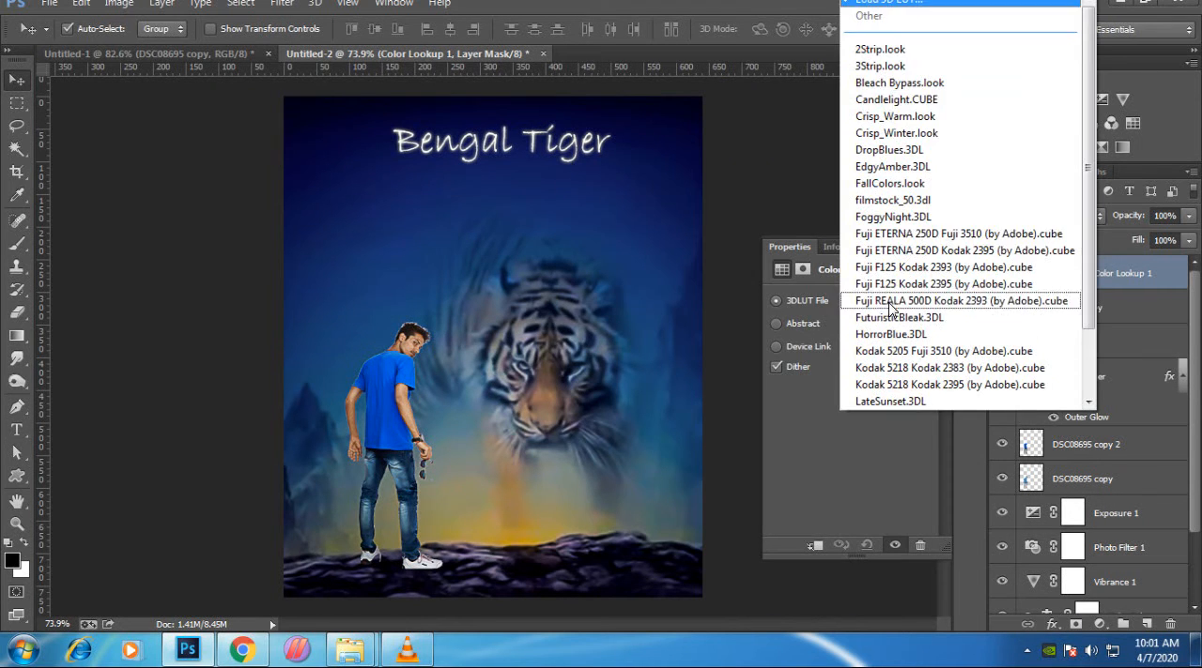
left_click(891, 52)
key("Down")
key("Down")
key("Down")
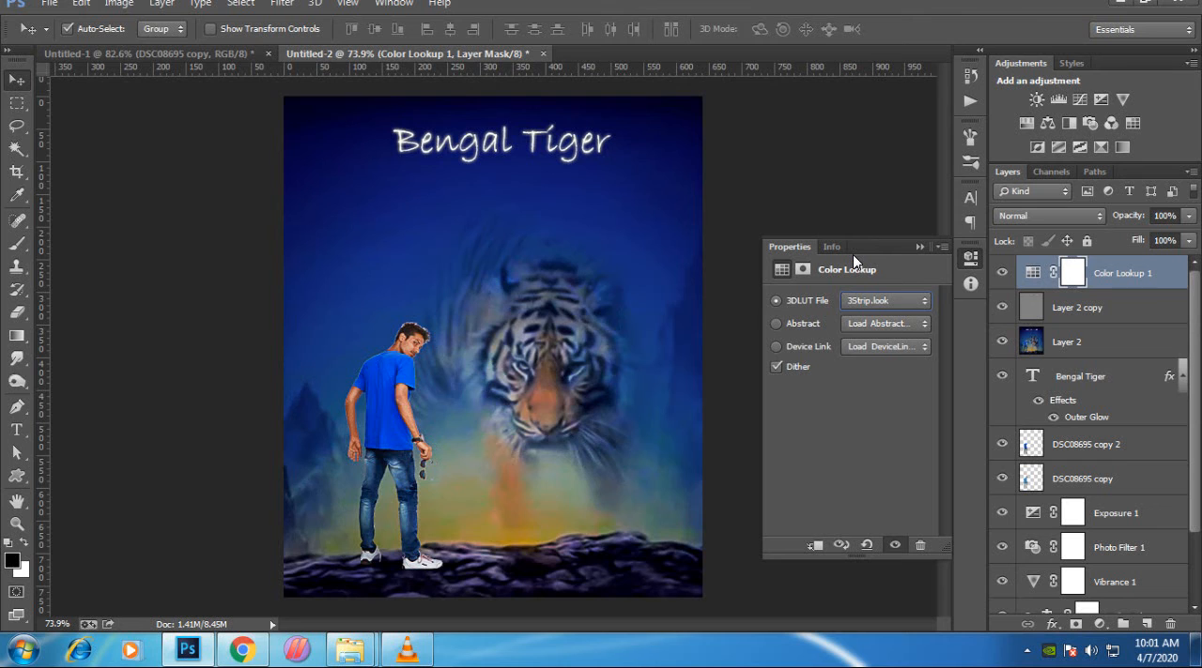
key("Down")
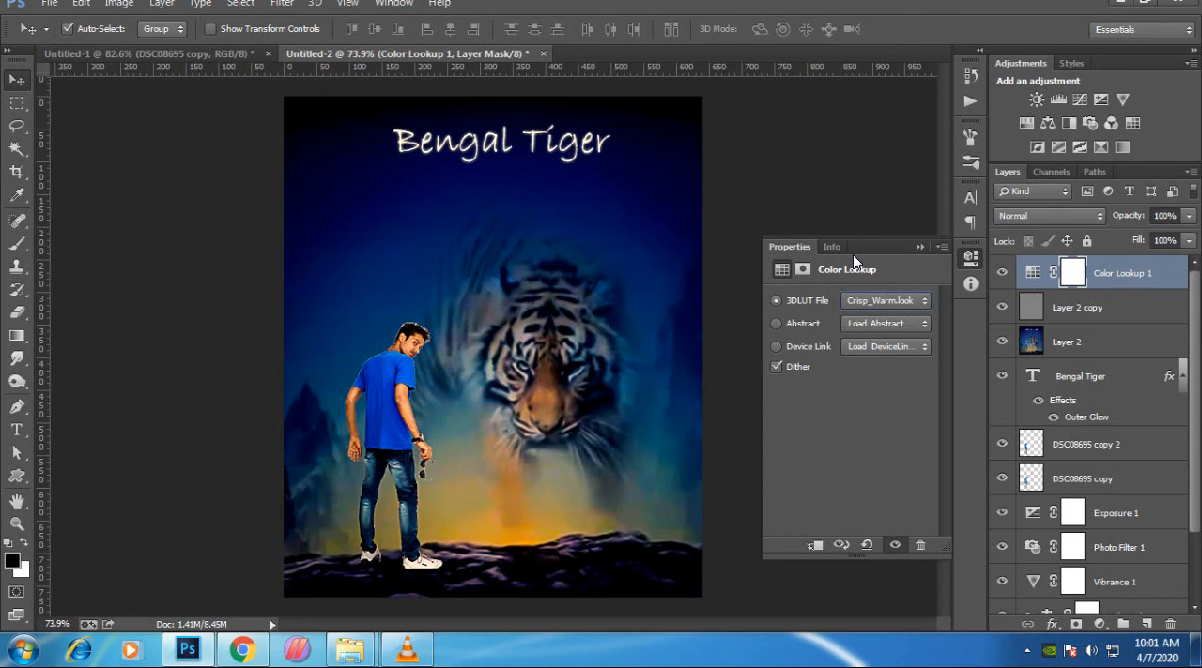
key("Down")
key("Down")
key("Down")
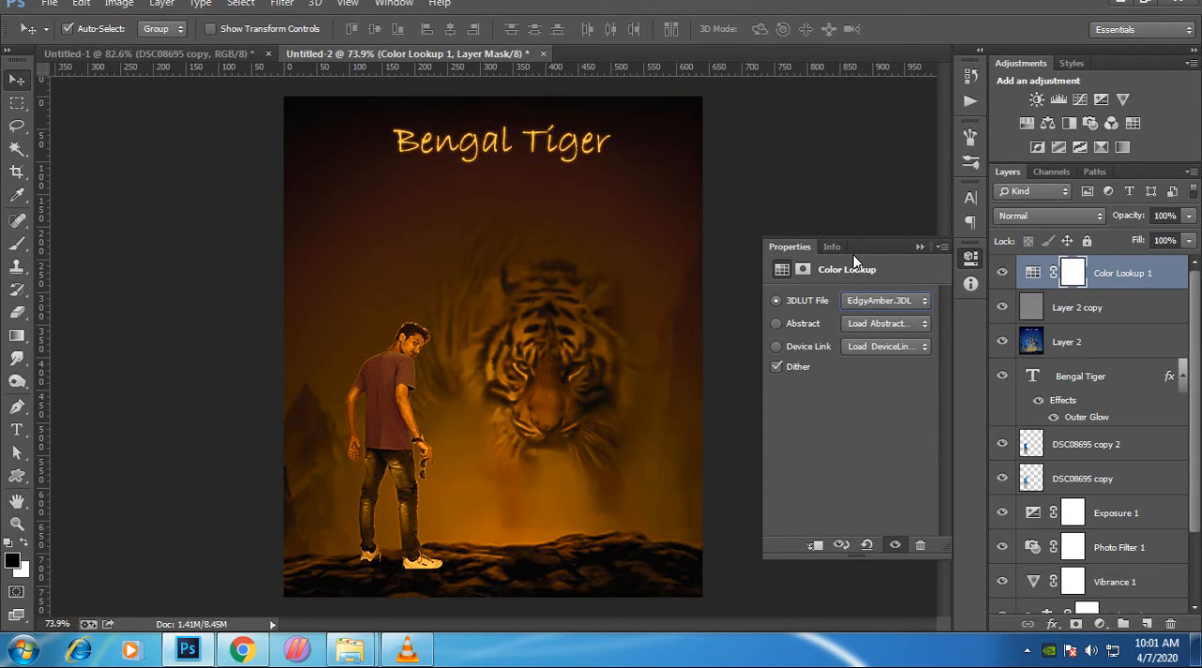
key("Down")
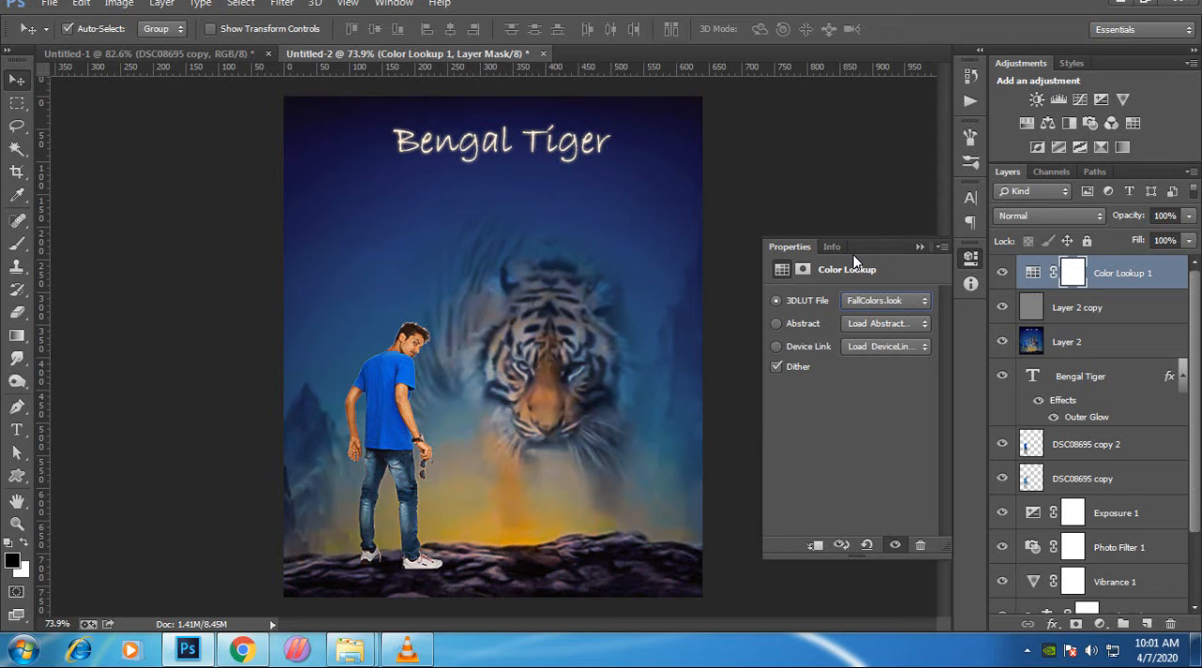
key("Down")
key("Down")
key("Down")
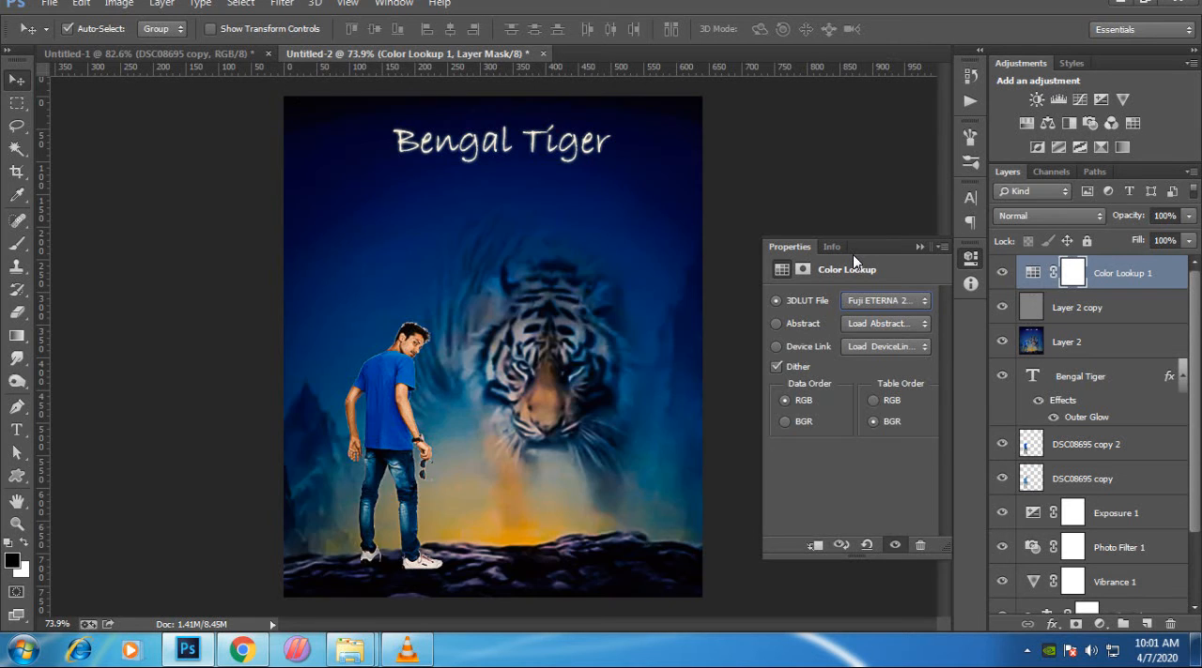
key("Down")
key("Down")
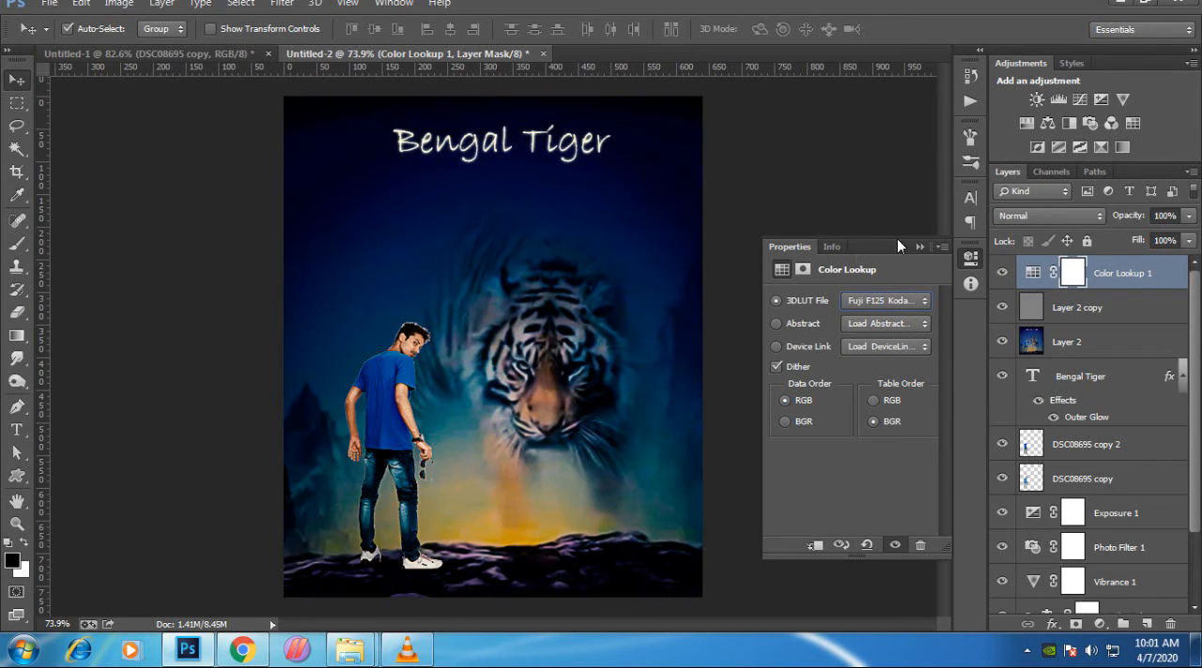
key("Down")
key("Down")
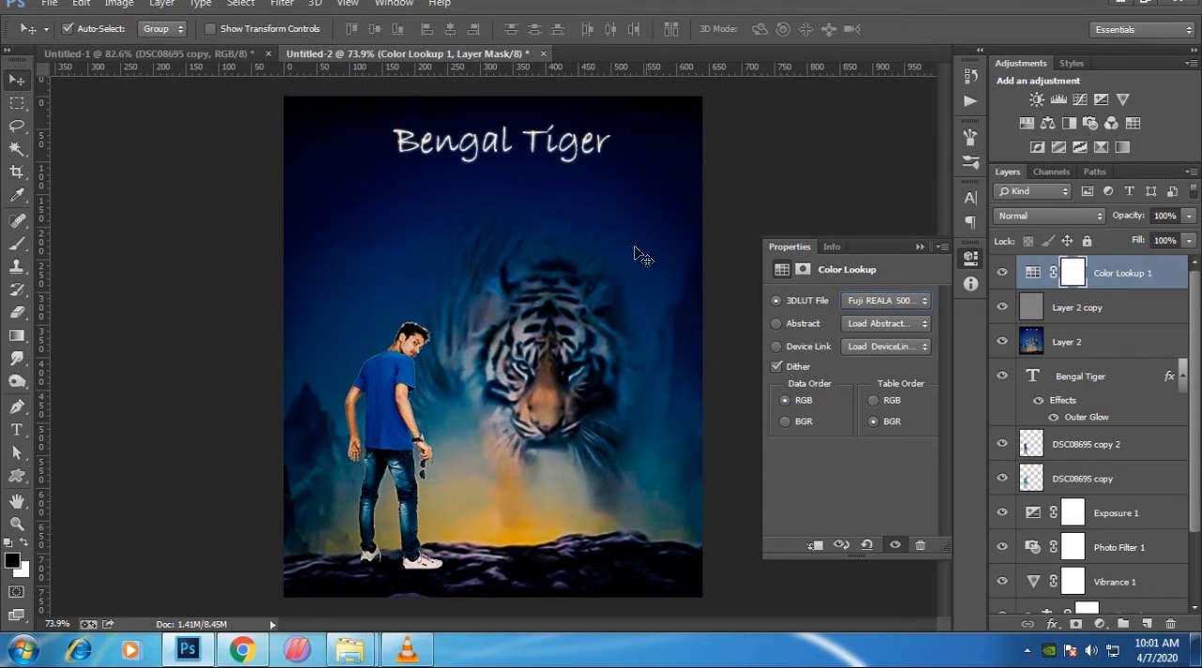
key("Down")
key("Down")
key("Down")
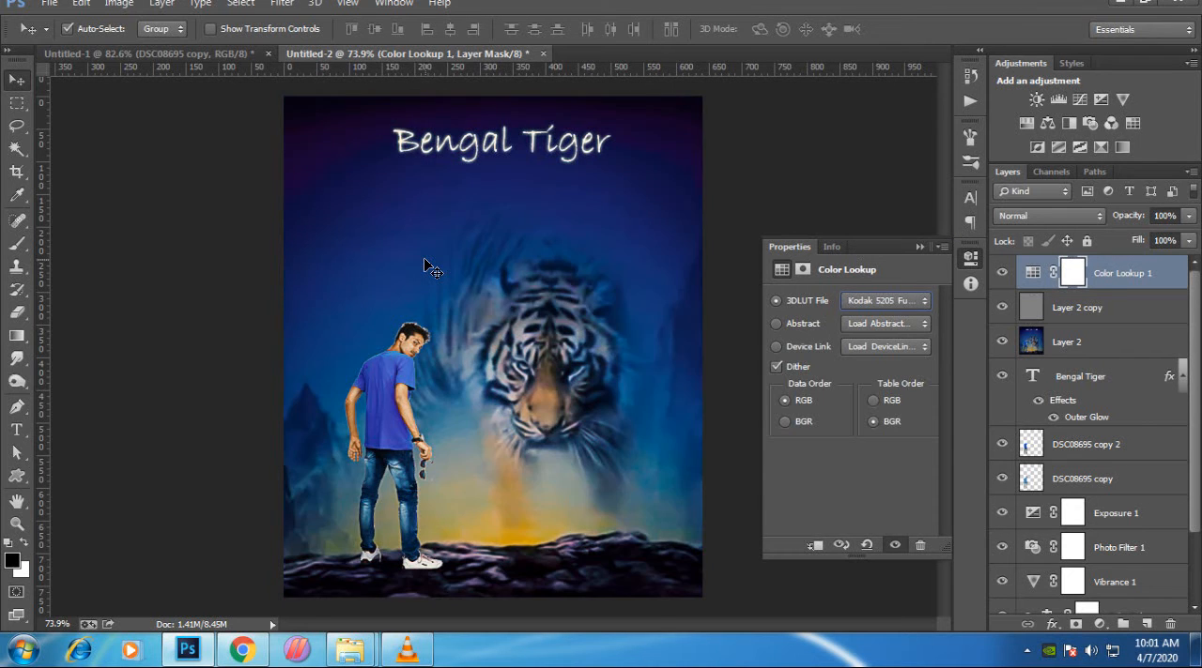
key("Down")
key("Down")
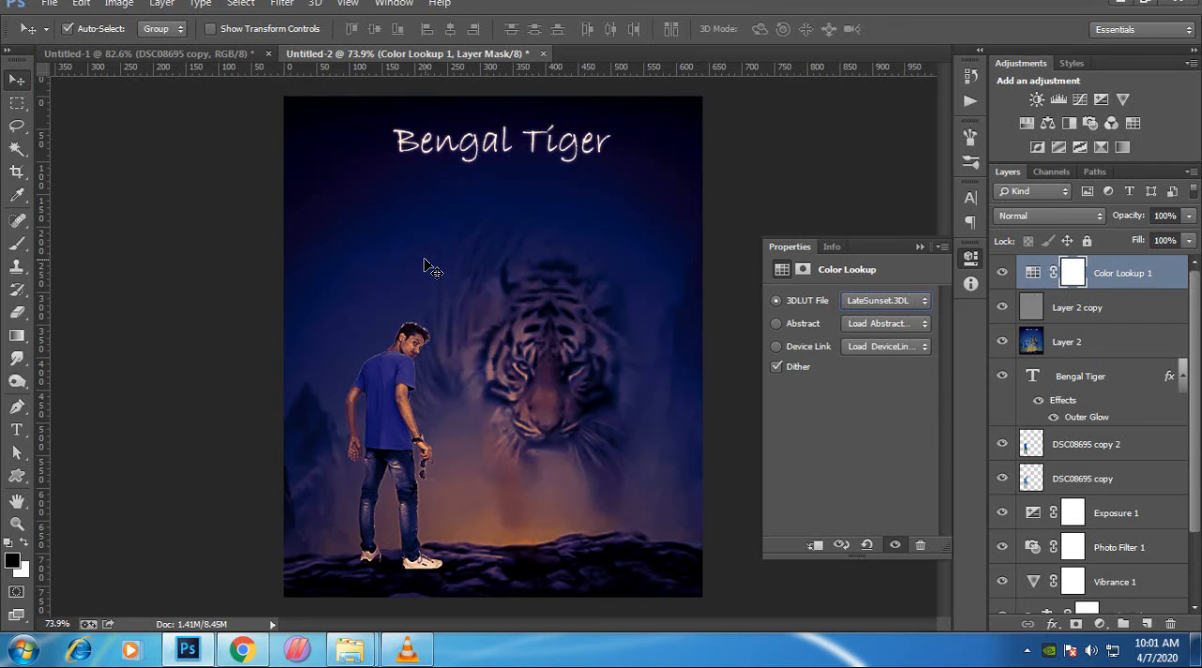
key("Down")
key("Down")
key("Down")
key("Down")
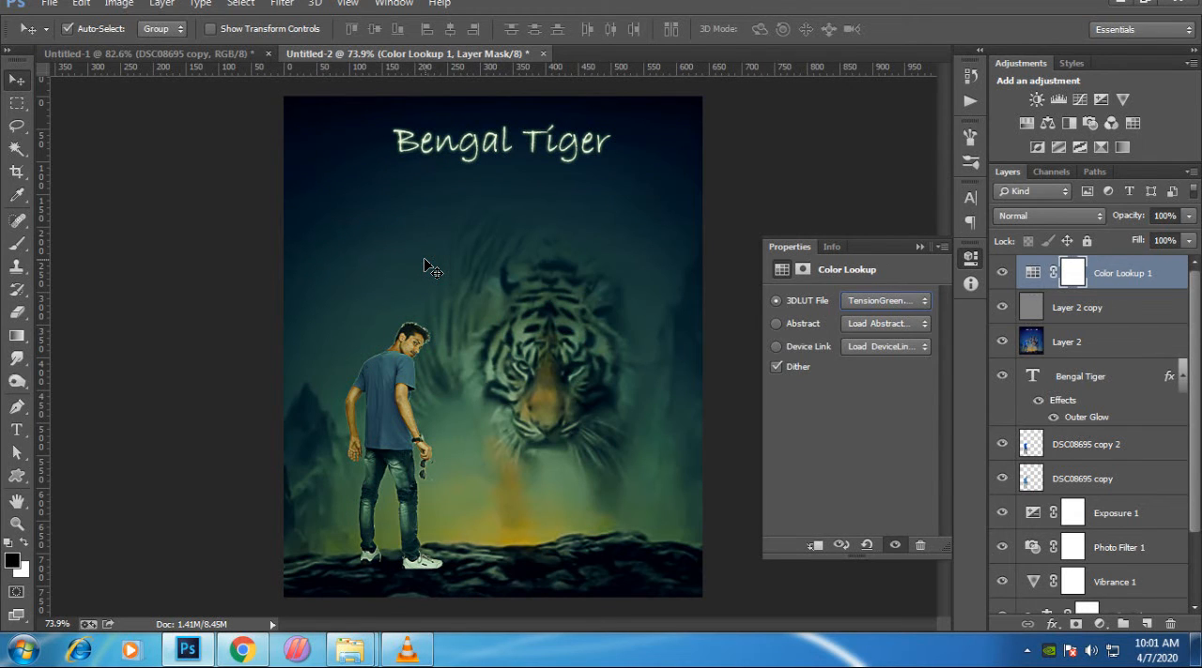
- Browse the 3D LUT presets once more and delete the Color Lookup adjustment layer
left_click(879, 294)
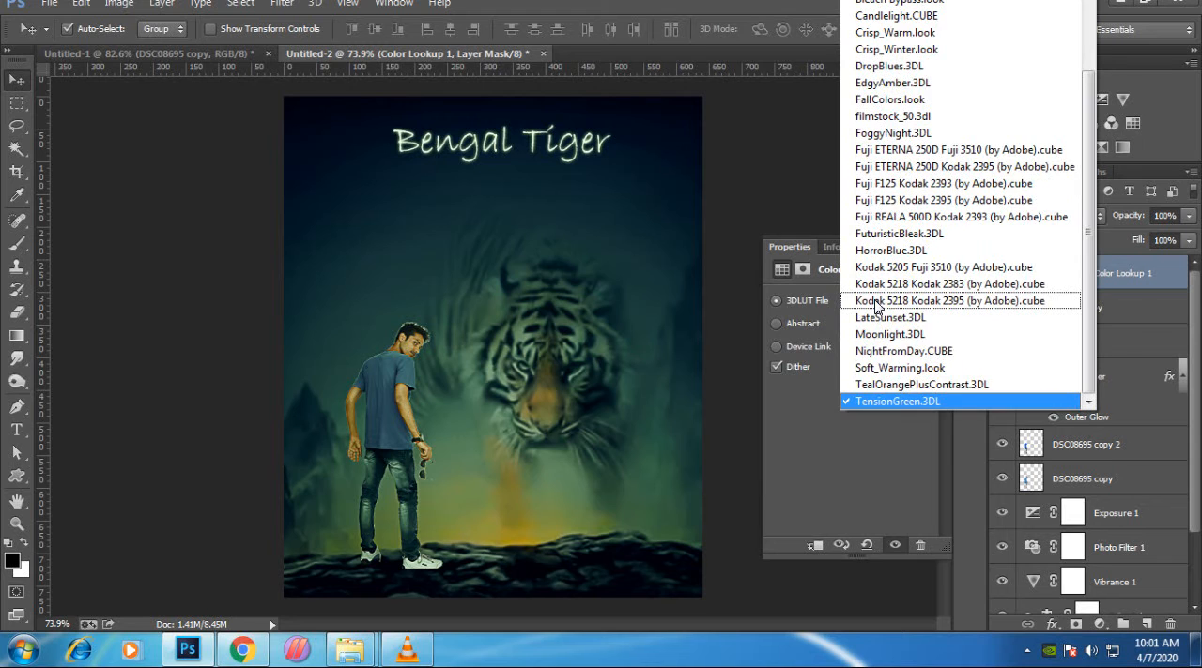
scroll(877, 305, "up", 2)
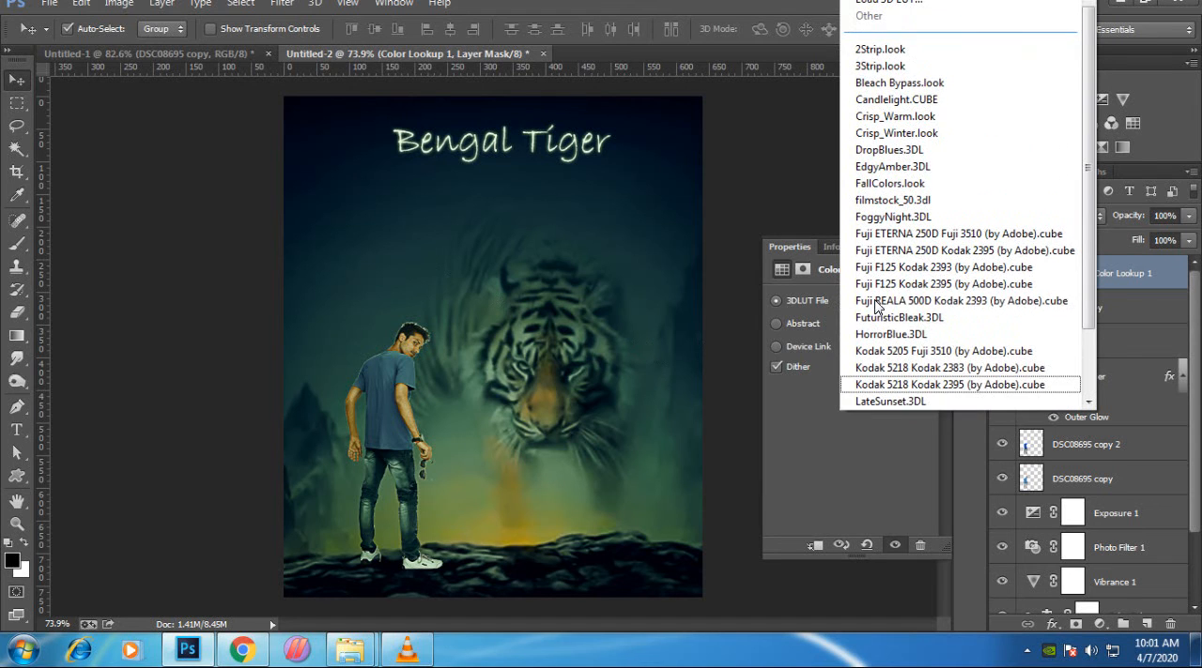
left_click(1157, 271)
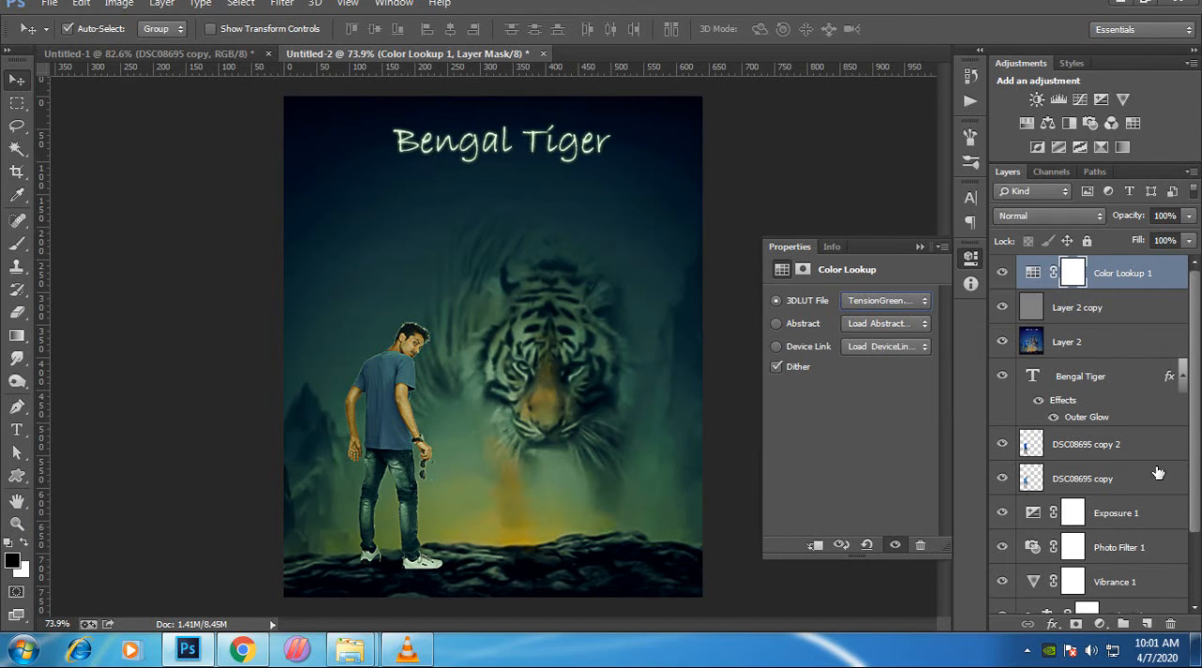
left_click(920, 246)
key("Delete")
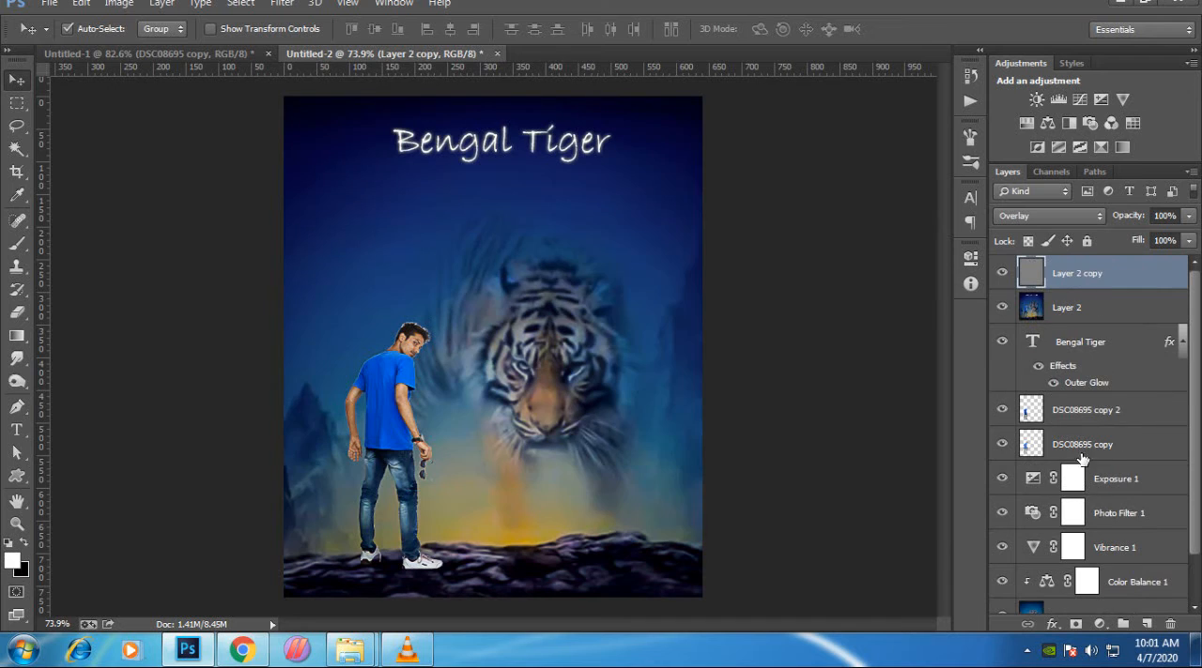
- Try an Exposure adjustment layer over the whole image with an offset of +0.0058 and a gamma correction of 1.03
left_click(1099, 625)
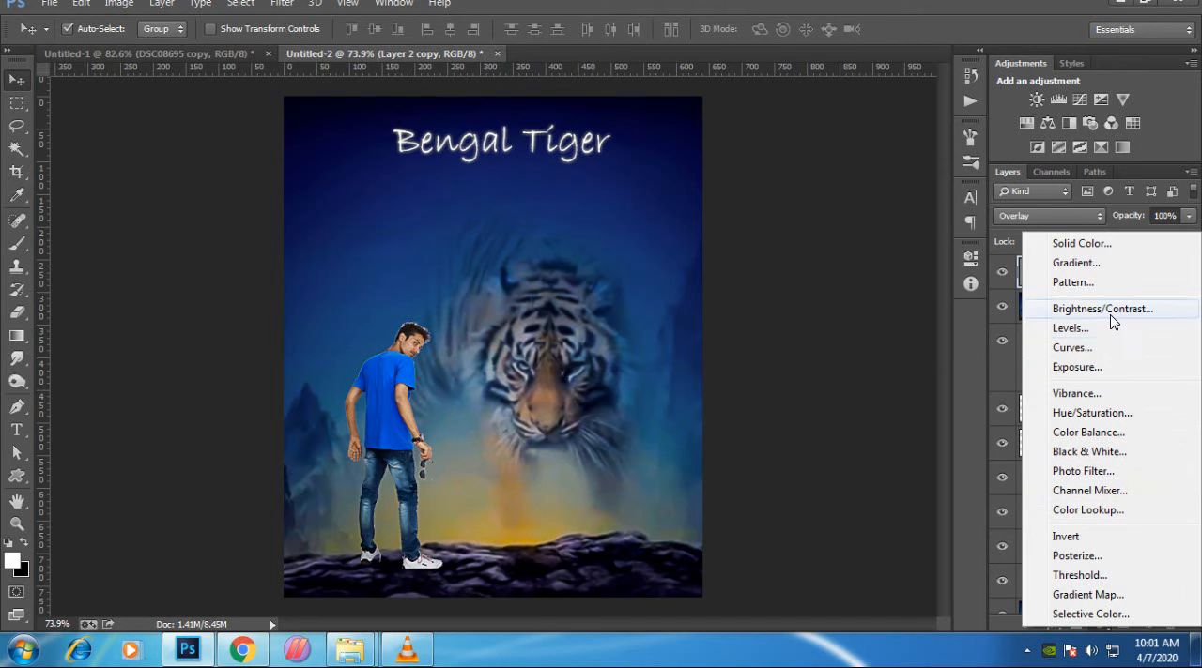
left_click(1117, 368)
left_click_drag(851, 347, 856, 420)
left_click(860, 343)
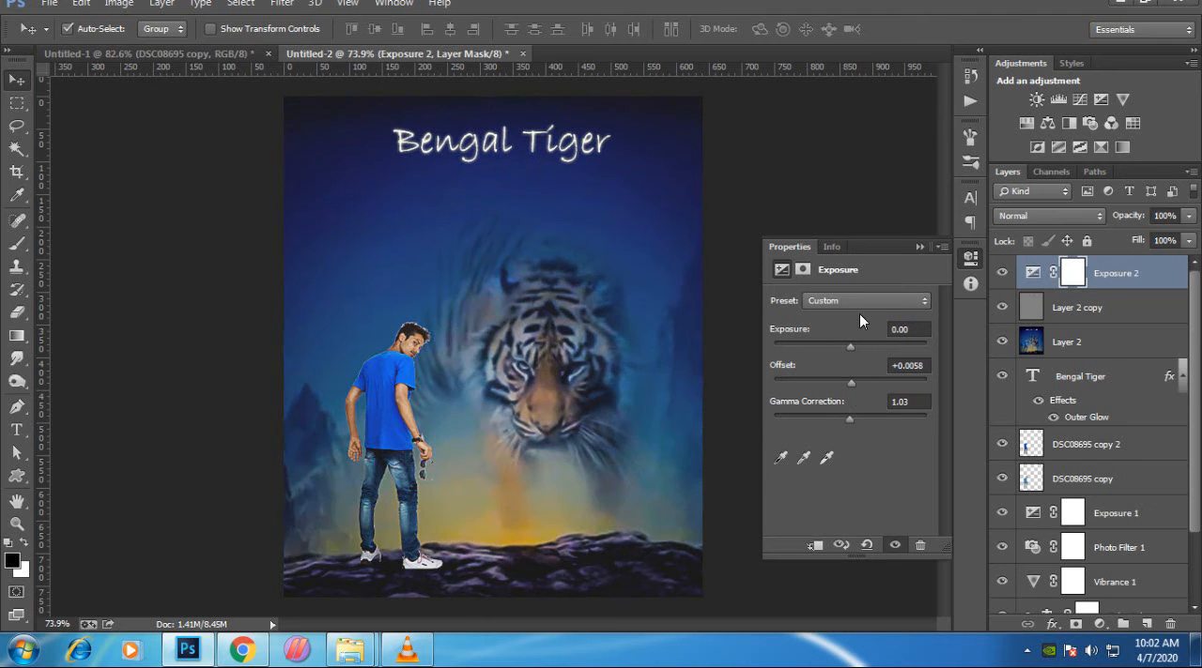
- Try exposure presets on the top Exposure layer, including Minus 2.0 and Plus 2.0, and settle on Plus 1.0
left_click(866, 301)
left_click(870, 348)
key("Down")
key("Down")
key("Down")
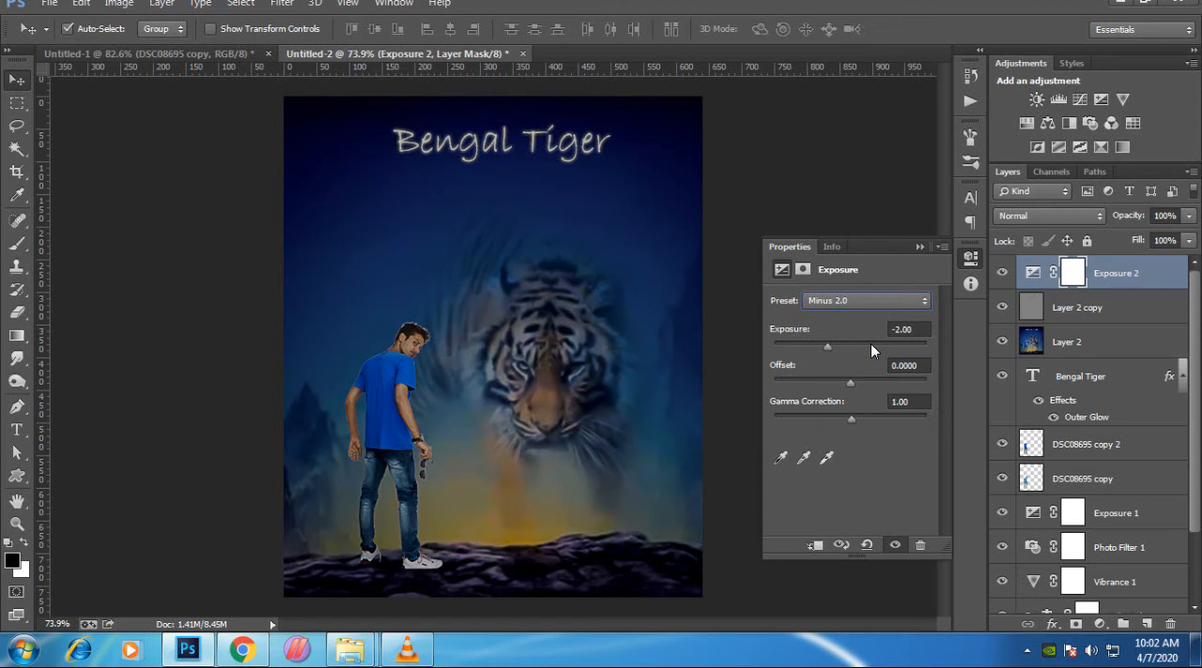
key("Down")
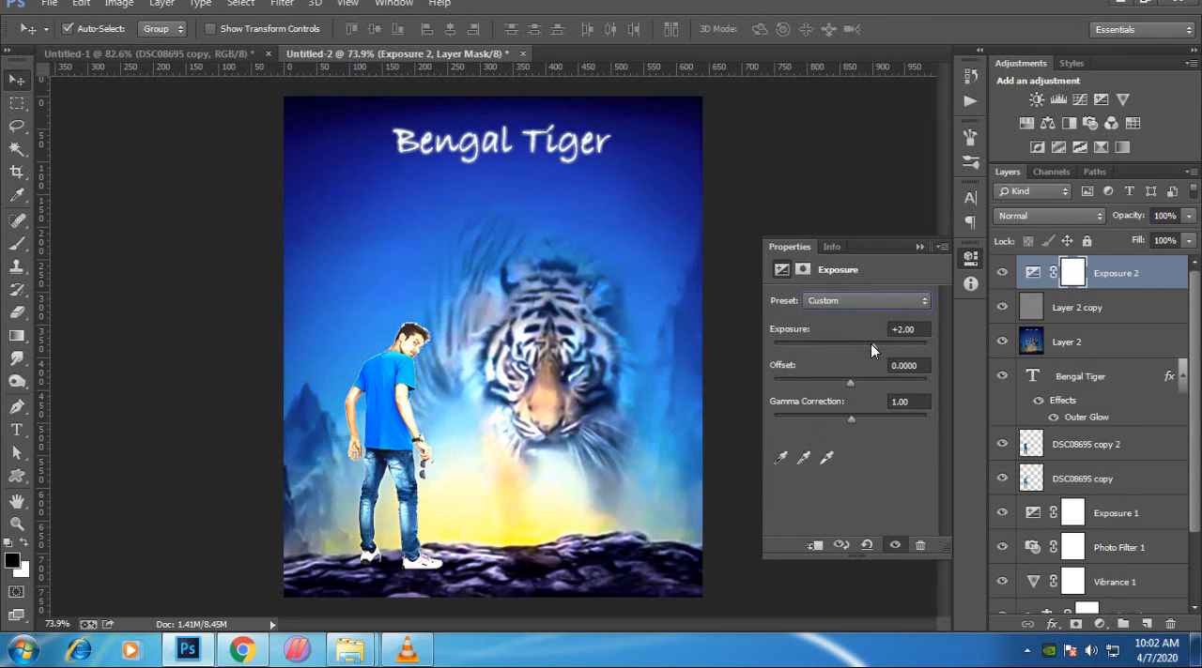
key("Up")
key("Up")
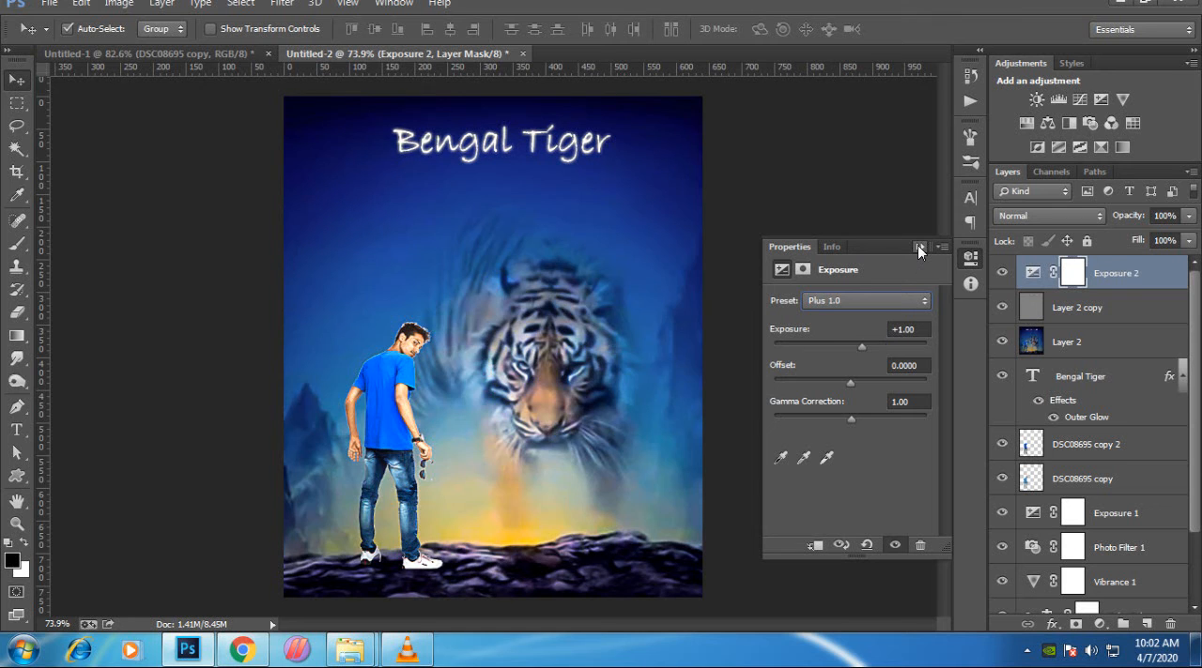
- Delete the Exposure 2 adjustment layer above the High Pass layer
left_click(917, 247)
key("Delete")
scroll(413, 329, "up", 5)
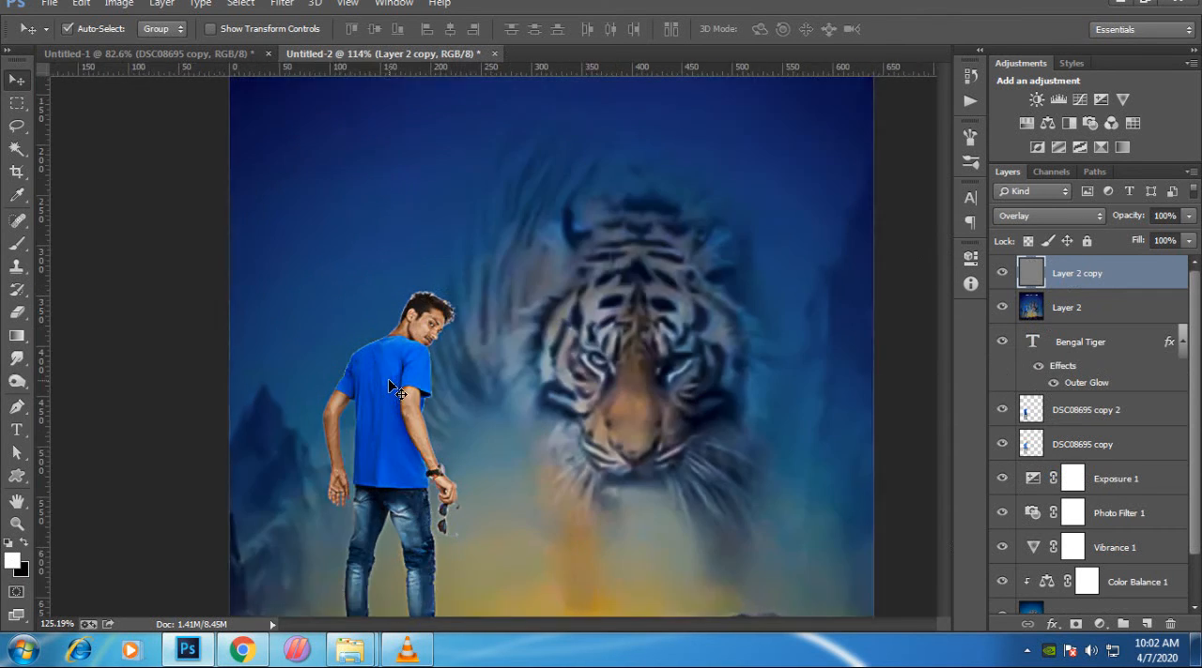
scroll(483, 275, "down", 5)
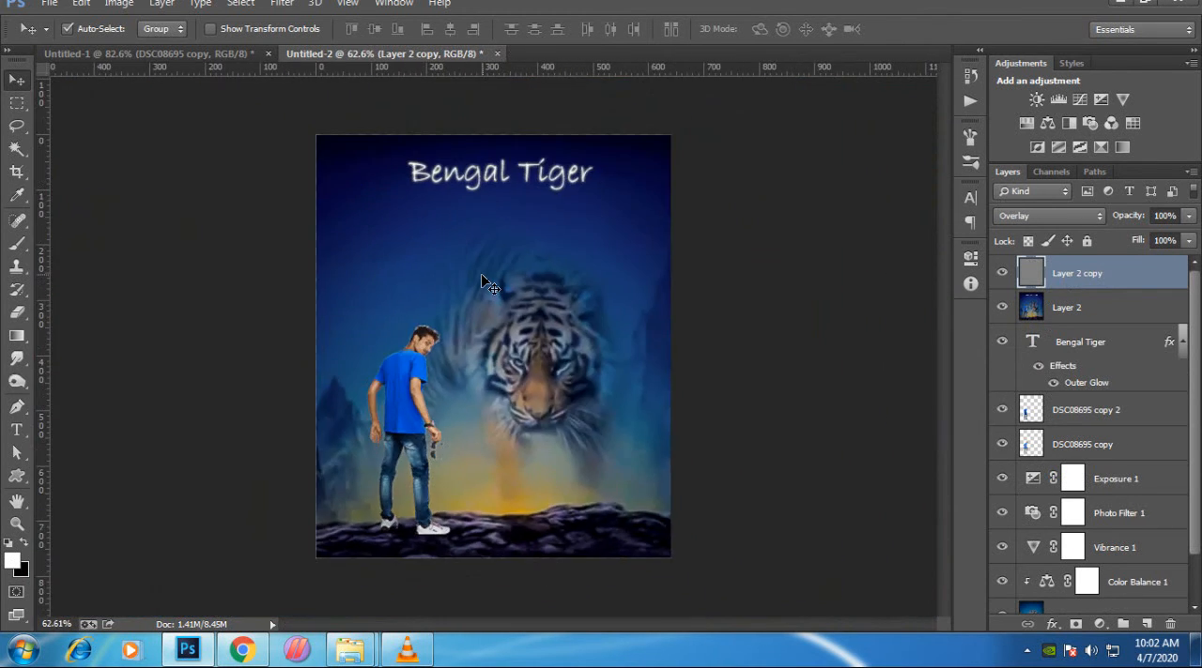
- Add a Color Balance adjustment layer above the High Pass layer and shift its midtones to green +15 and blue +18
left_click(1099, 624)
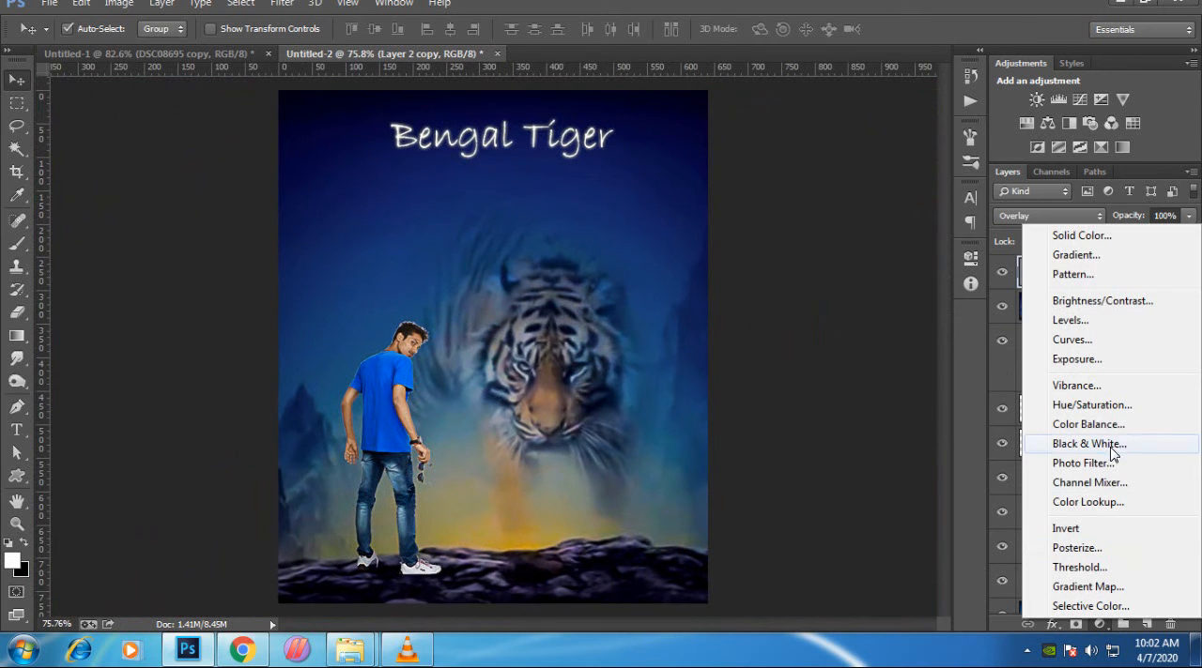
left_click(1106, 428)
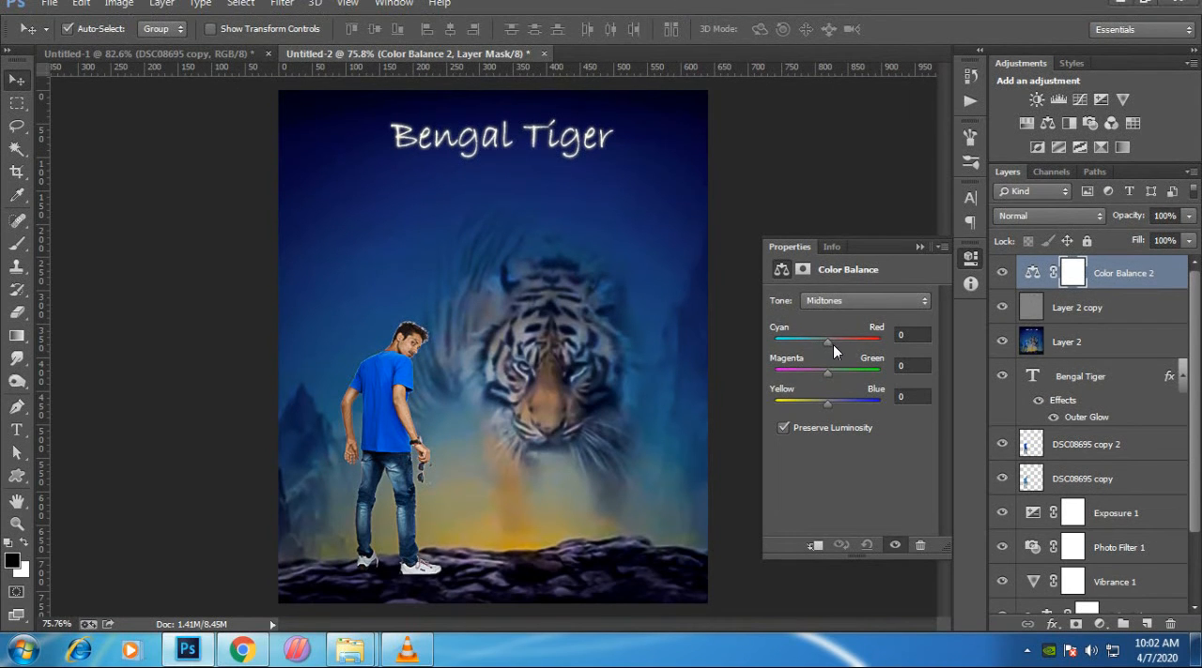
left_click_drag(828, 342, 837, 405)
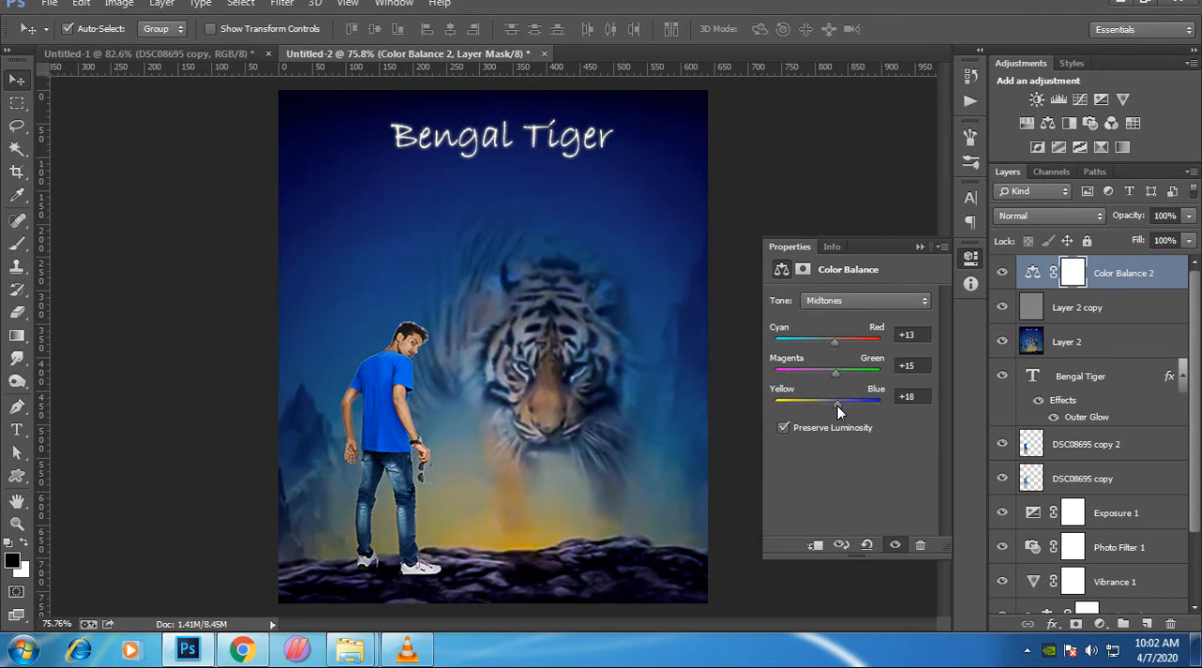
- Set the shadows of the new Color Balance layer to cyan-red -7 and yellow-blue +8
left_click(847, 298)
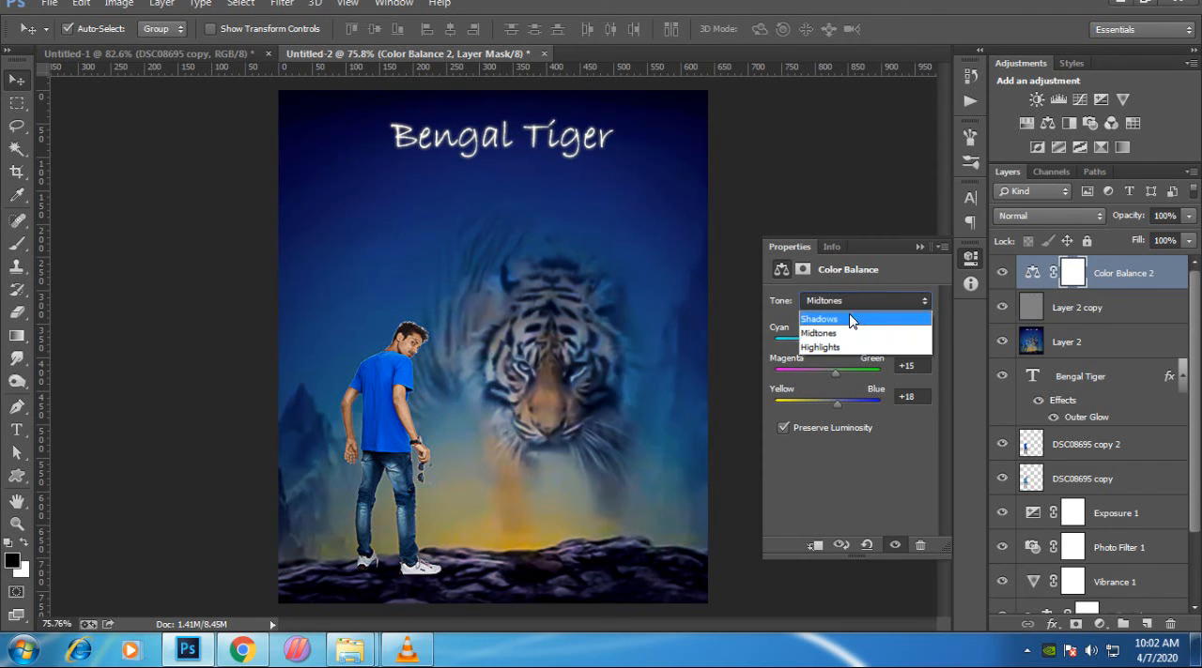
left_click(850, 321)
left_click_drag(826, 338, 841, 409)
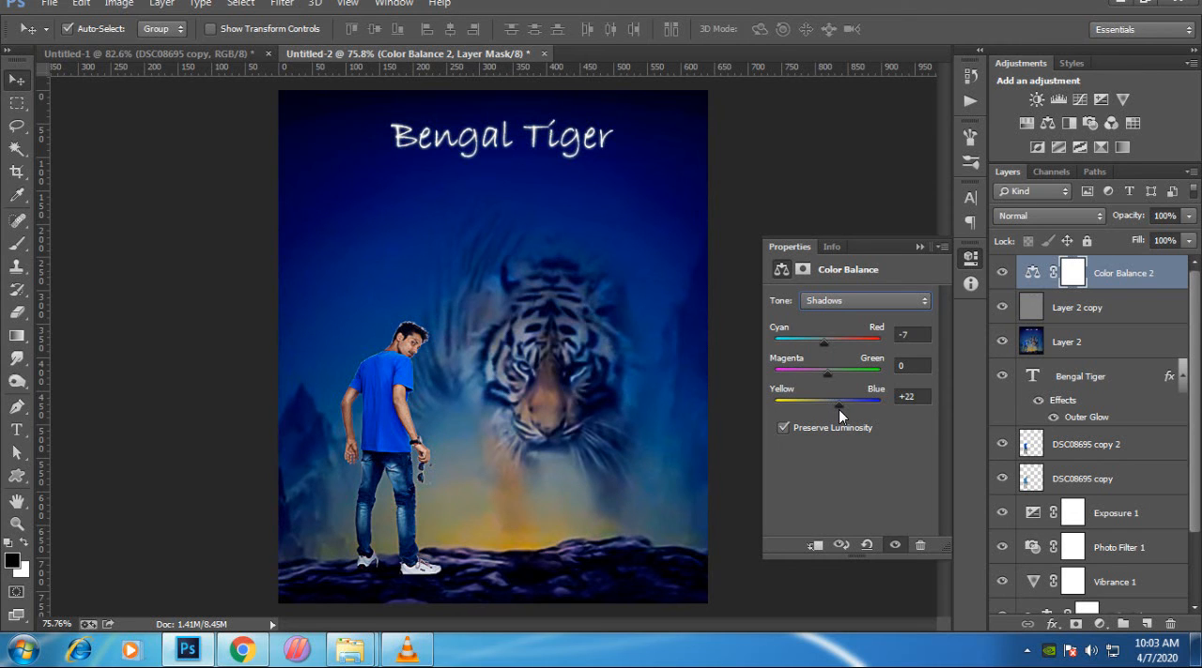
left_click_drag(838, 409, 831, 408)
- Set the Color Balance highlights to red +28, green +8 and blue +8, and fit the whole image in view
left_click(850, 303)
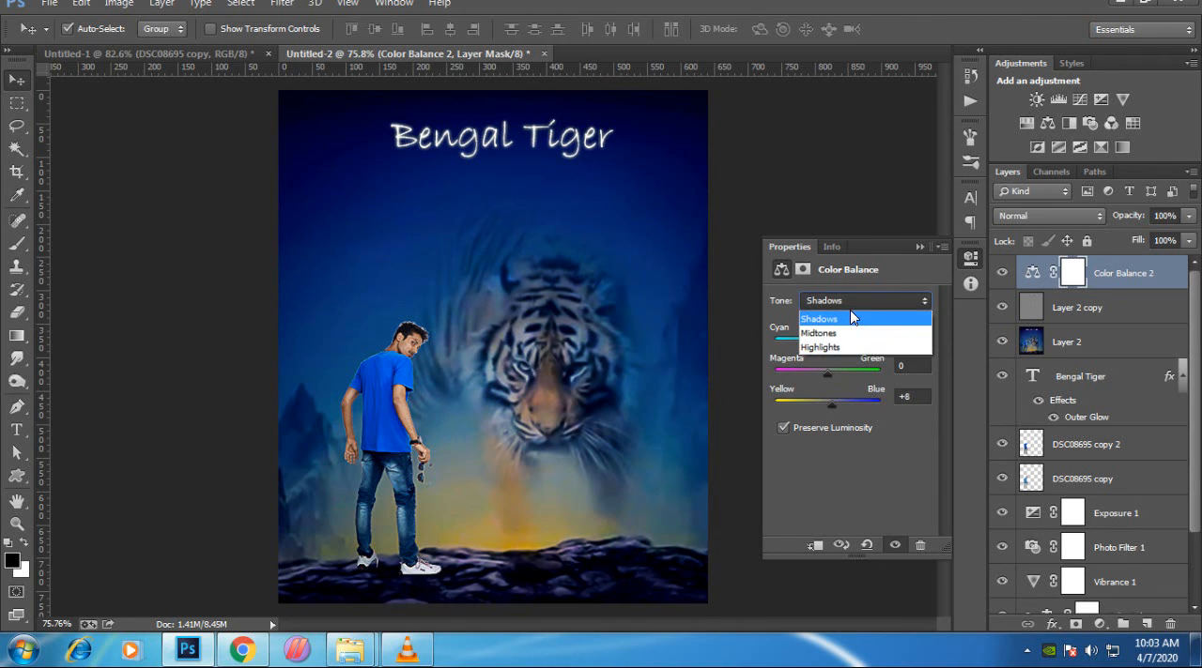
left_click(849, 345)
left_click_drag(828, 346, 831, 409)
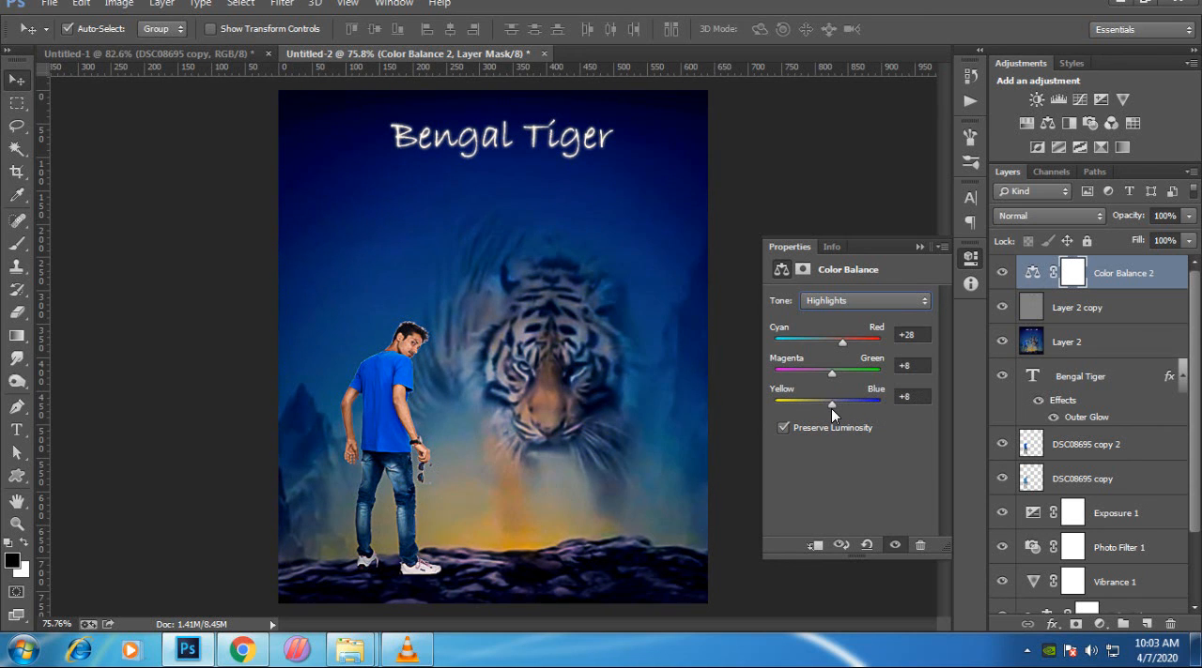
left_click(832, 247)
left_click(794, 246)
left_click(921, 246)
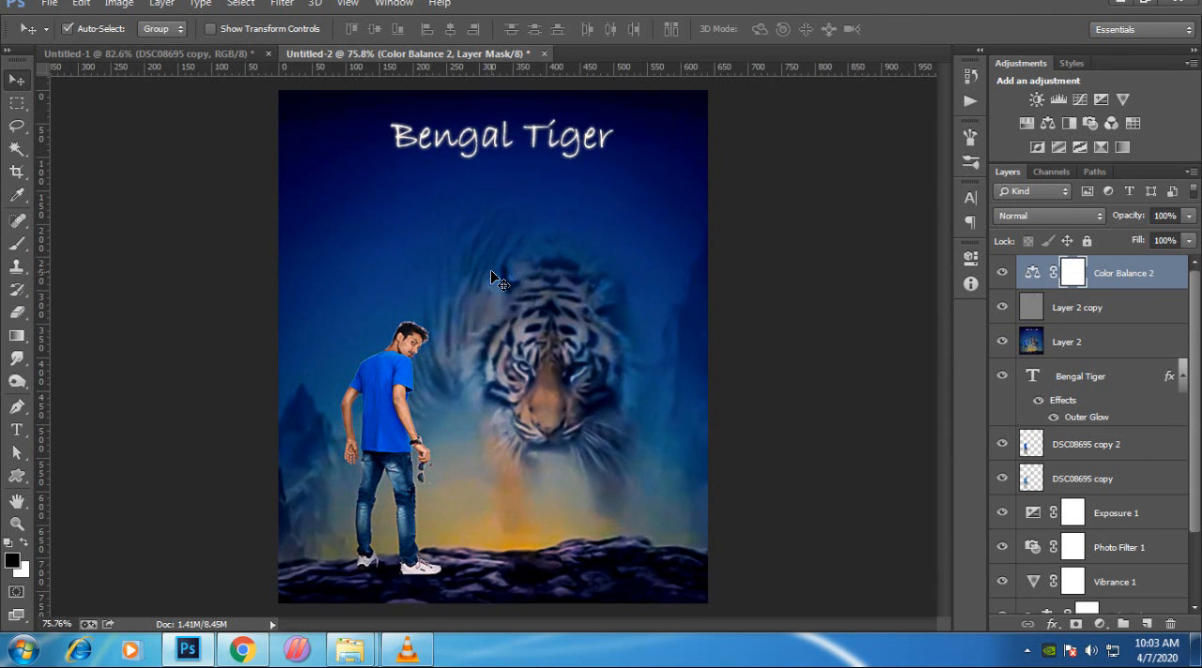
key("ctrl+0")
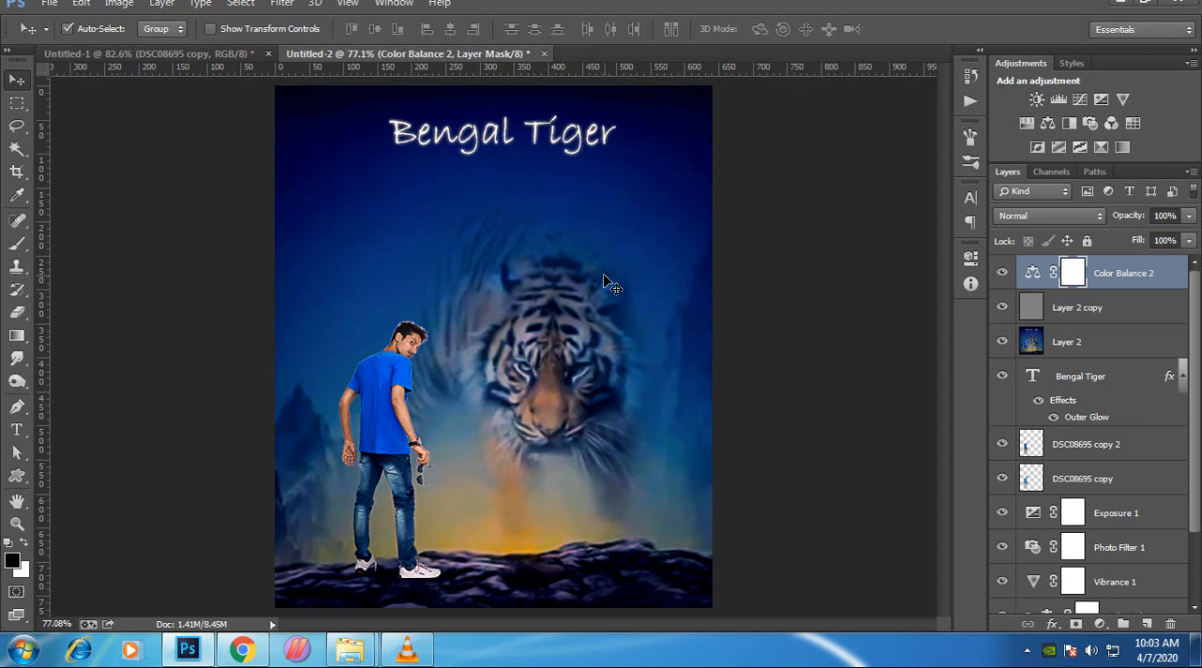